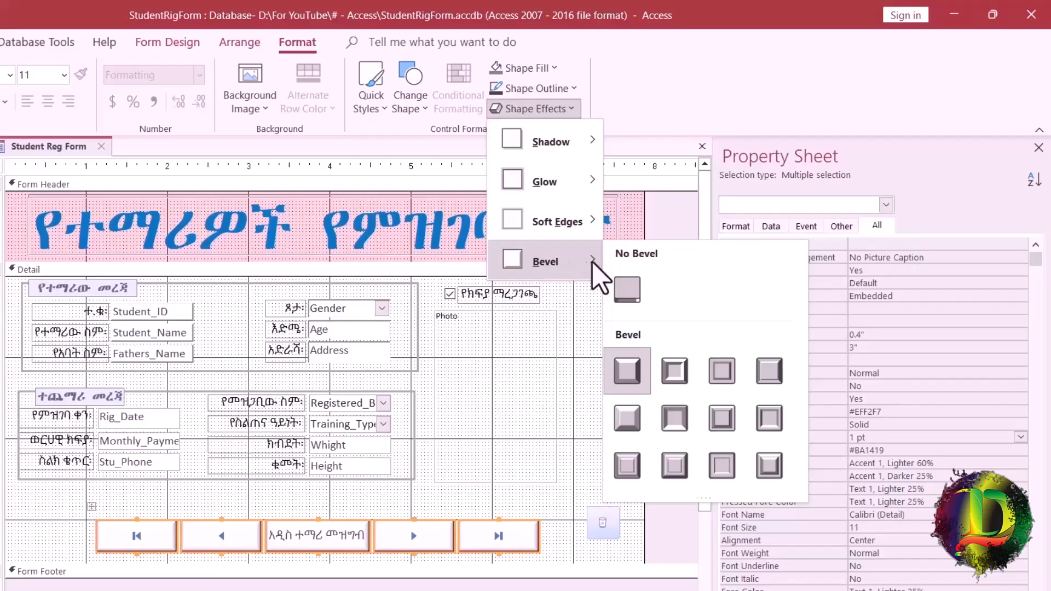
Step: Apply a bevel effect to the selected record navigation buttons and set their back color to Accent 2, Lighter 60%
left_click(771, 420)
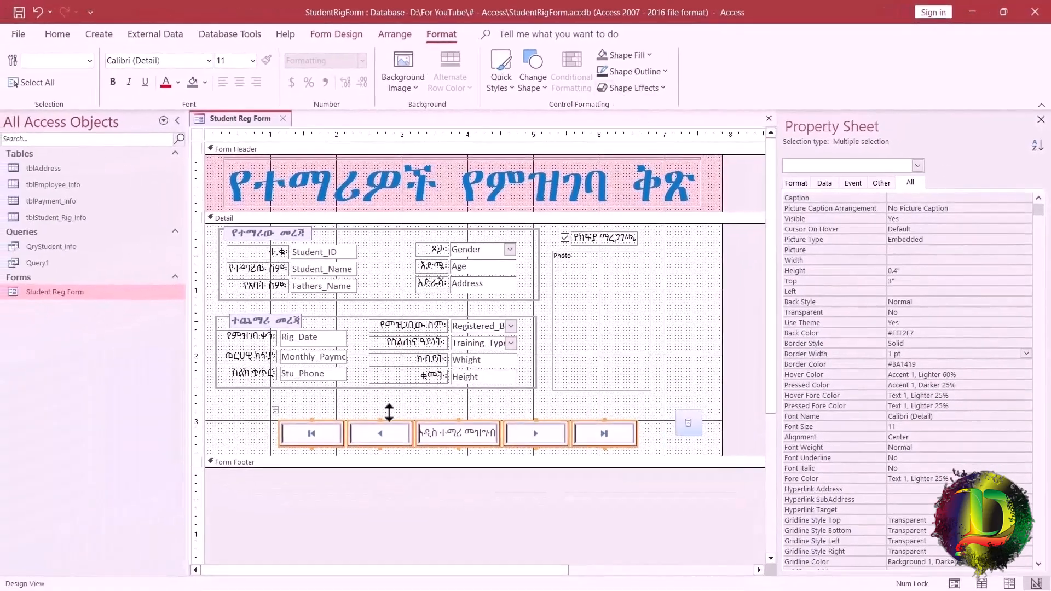
right_click(175, 125)
left_click(235, 196)
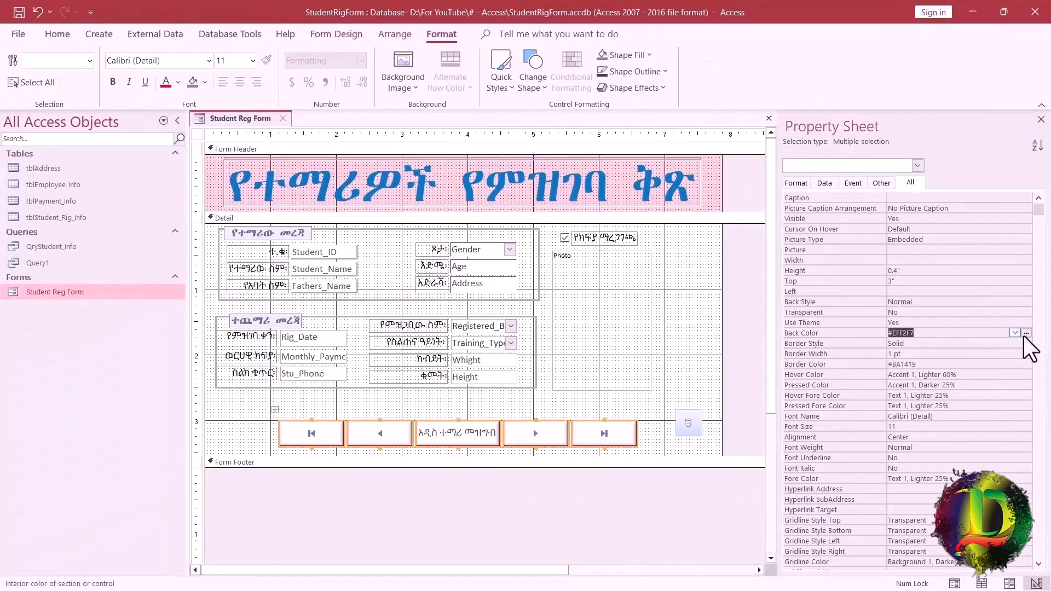
left_click(1014, 332)
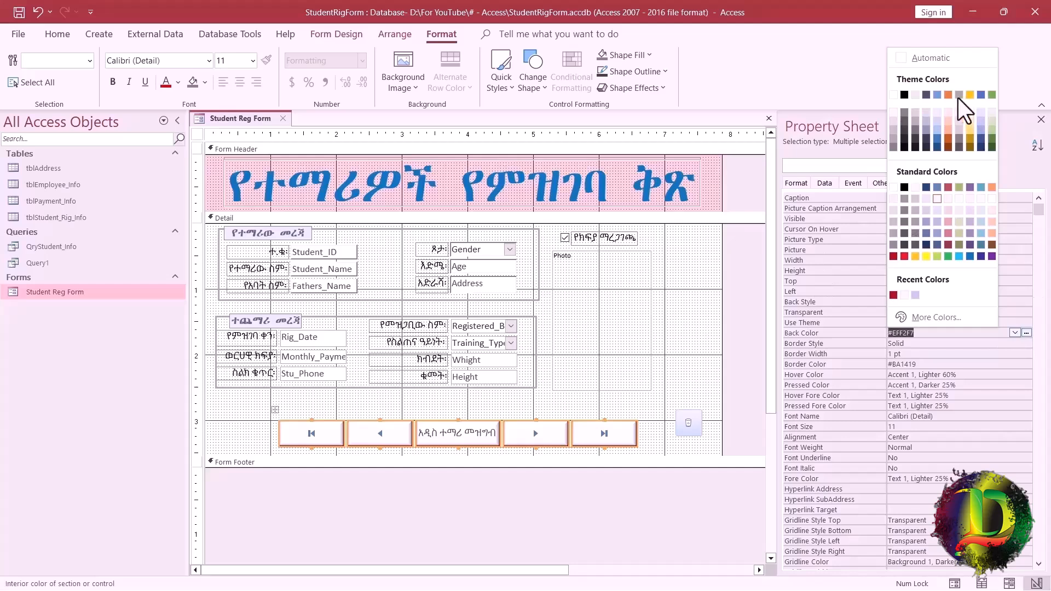
left_click(950, 121)
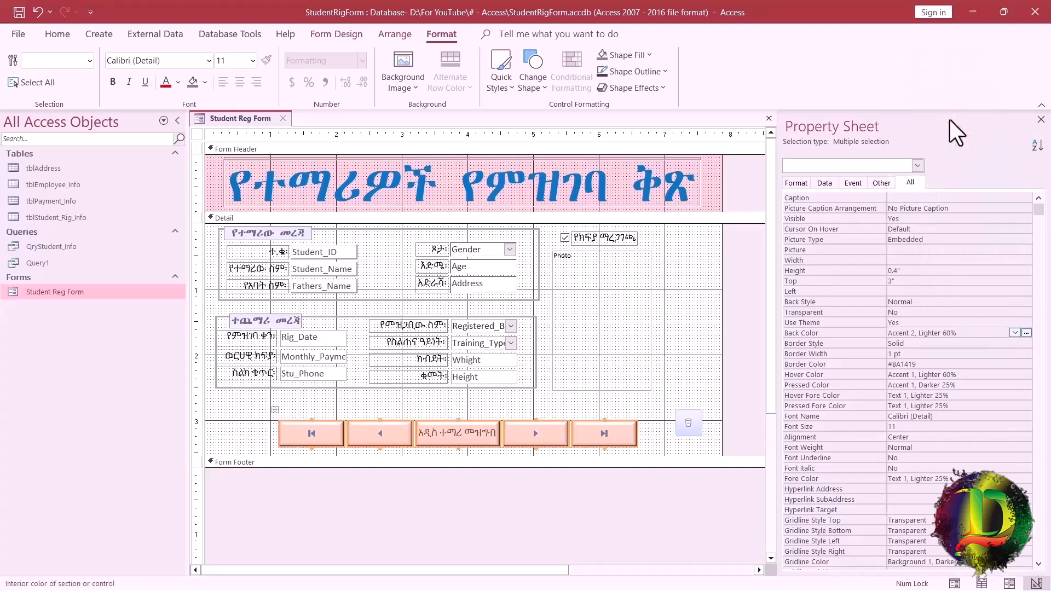
left_click(474, 497)
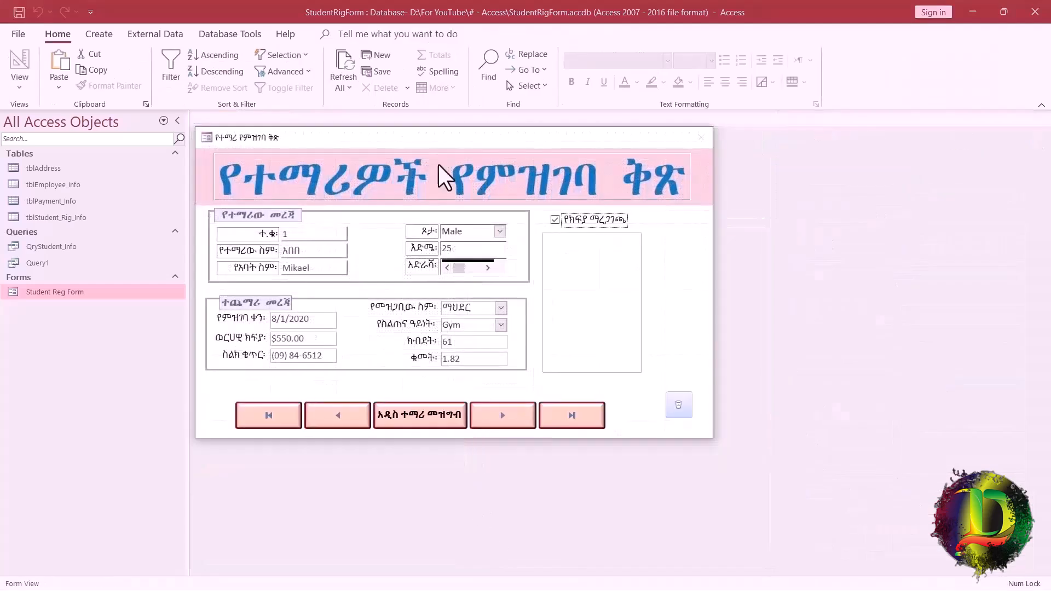
Step: Move the registration form window aside and open the tblStudent_Rig_Info table to look through its records
left_click_drag(425, 138, 471, 143)
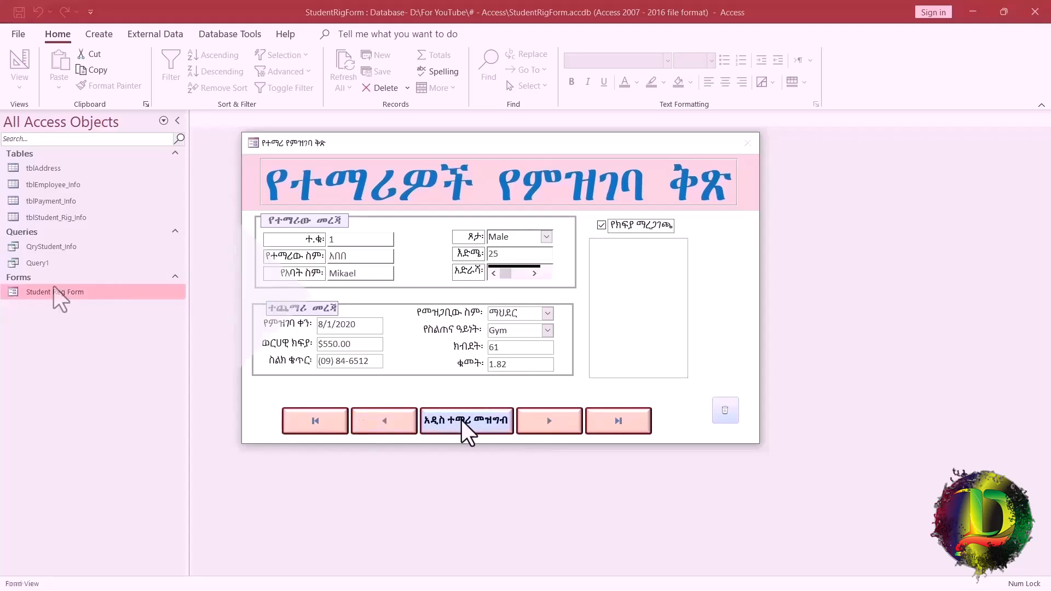
double_click(48, 217)
scroll(410, 383, "down", 10)
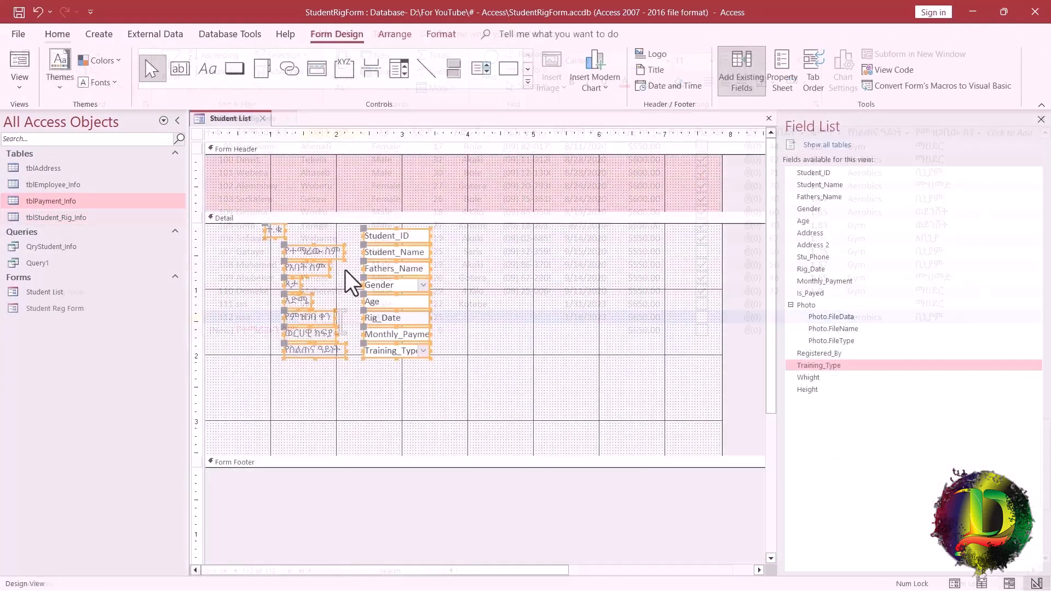
Step: Arrange the selected student fields and their labels on the Student List form in a tabular layout
right_click(394, 285)
mouse_move(498, 347)
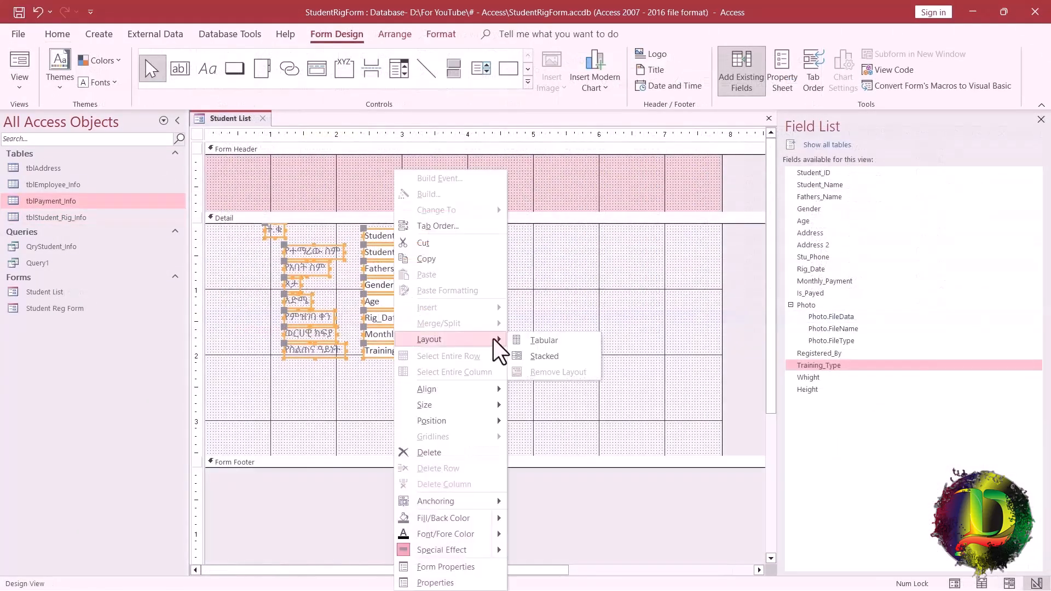
left_click(543, 354)
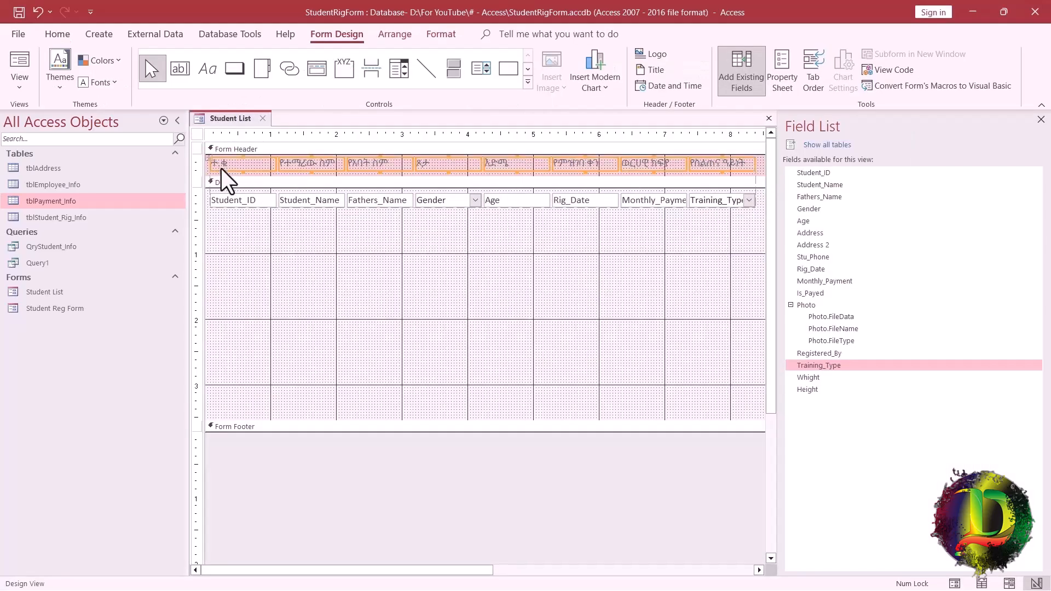
Step: Format the header labels of the Student List form as centered, bold black text and open the property sheet
left_click(637, 83)
left_click(640, 90)
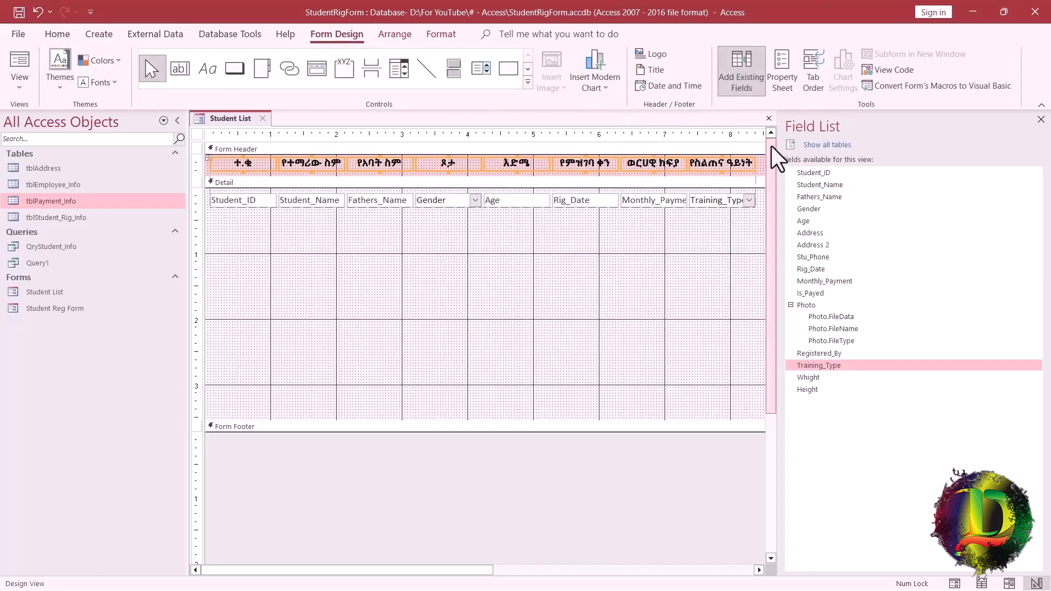
key("F4")
left_click(1026, 312)
left_click(1020, 332)
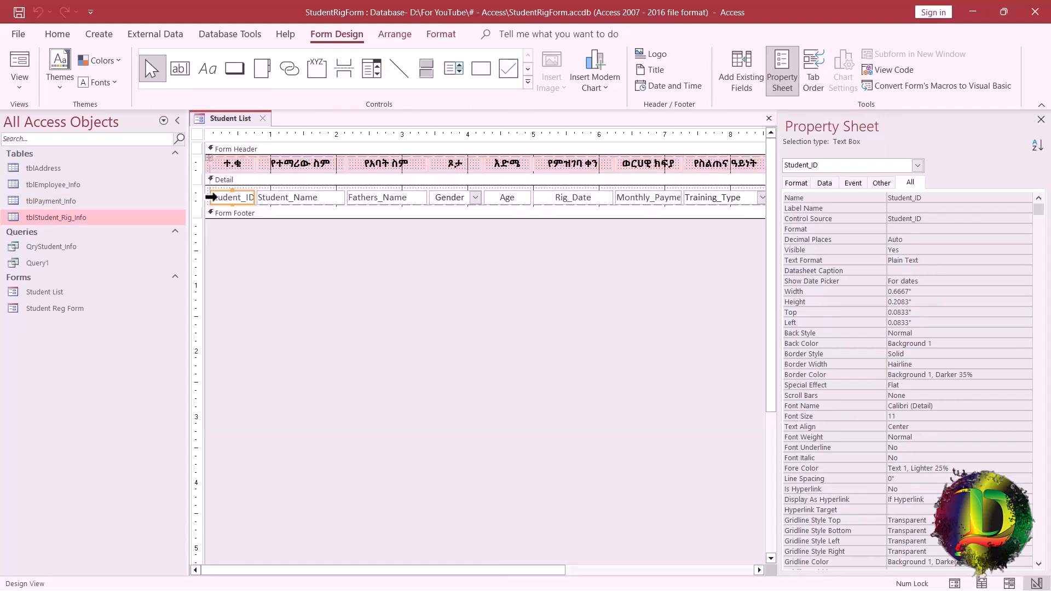
Step: Set the font color of all fields in the Detail row to Text 1 and switch the Student List to Form View
left_click(211, 197)
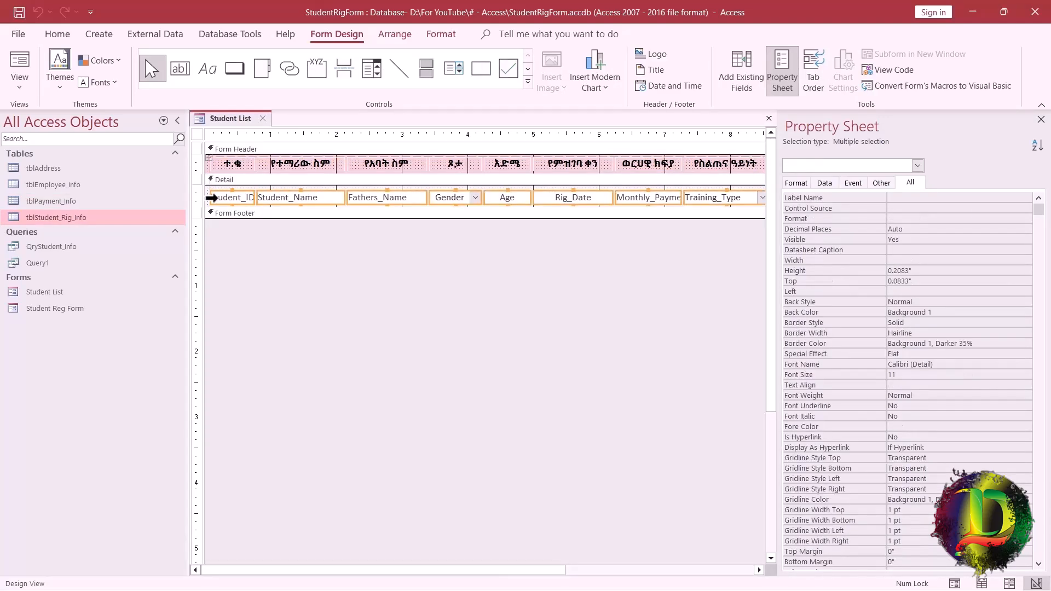
left_click(66, 35)
left_click(637, 82)
left_click(631, 103)
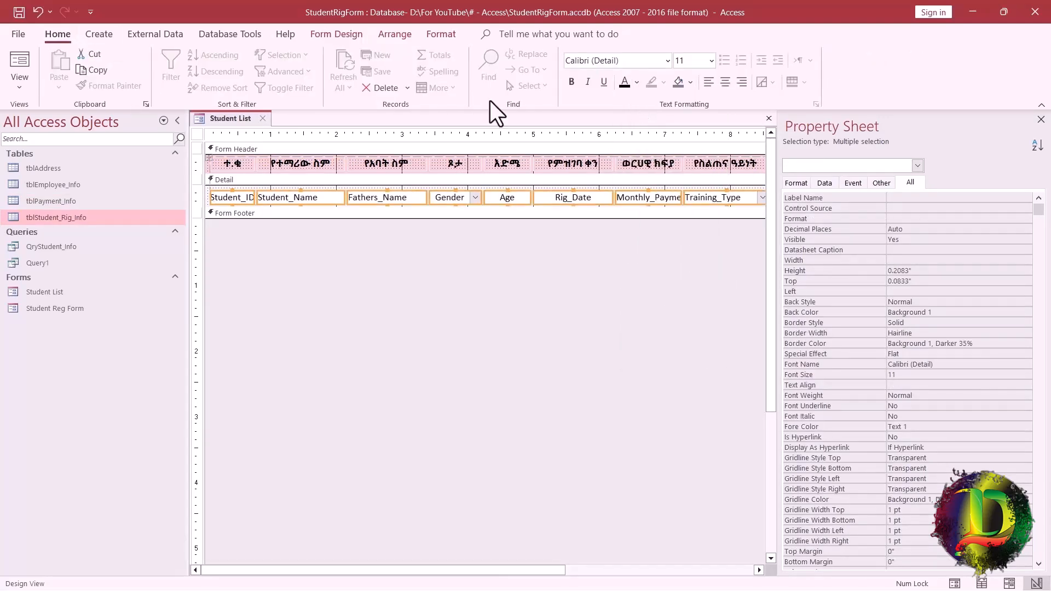
right_click(235, 119)
left_click(256, 192)
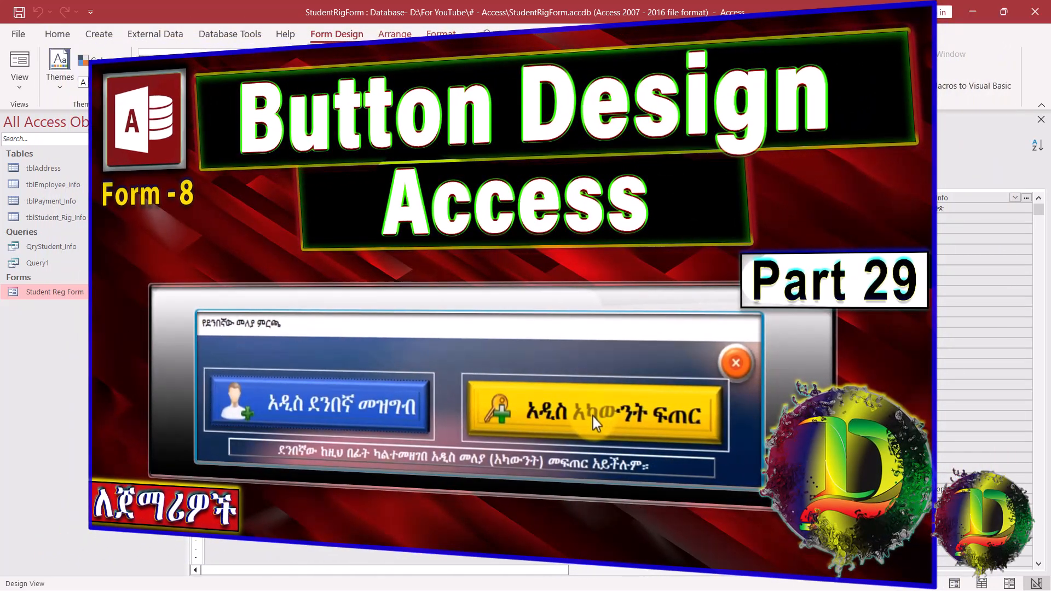
Step: Show the Student Reg Form in Form View and reposition its window
right_click(237, 120)
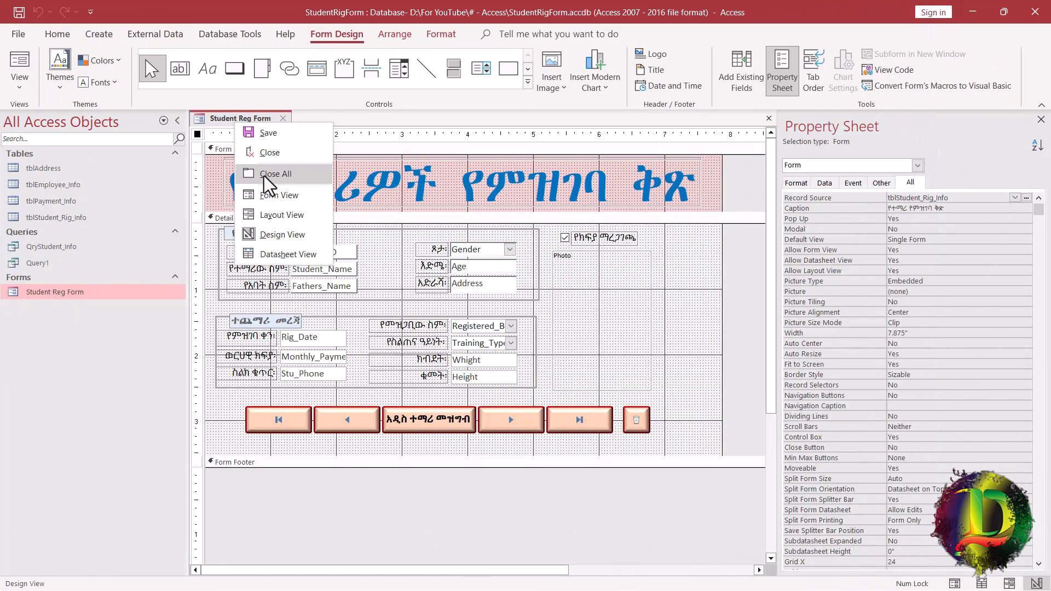
left_click(277, 195)
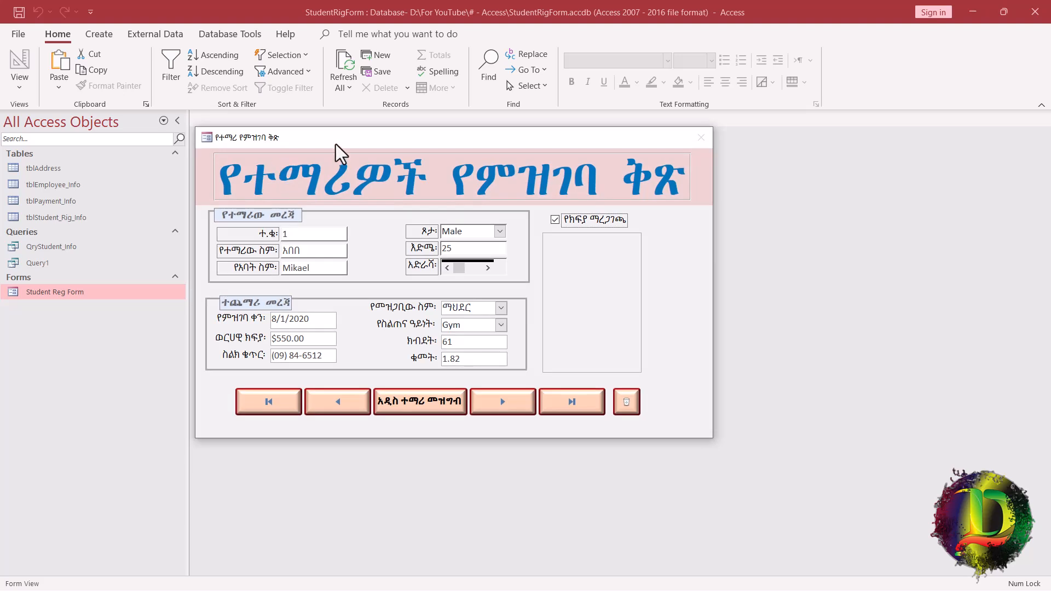
left_click_drag(336, 144, 383, 155)
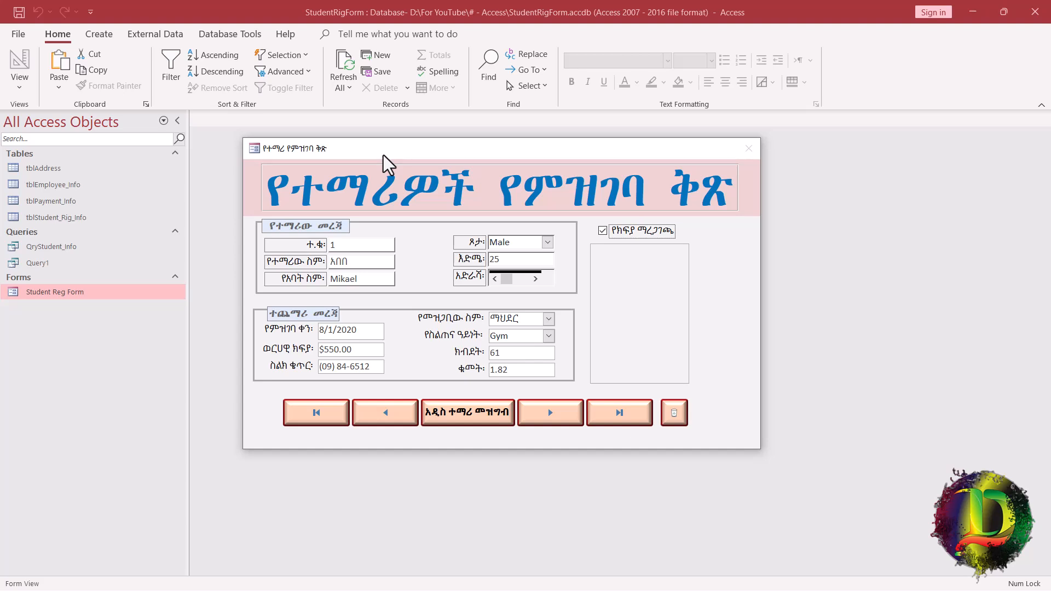
Step: Start a new student record with student name aaa, father's name bbb, gender Male and age 25
left_click(467, 419)
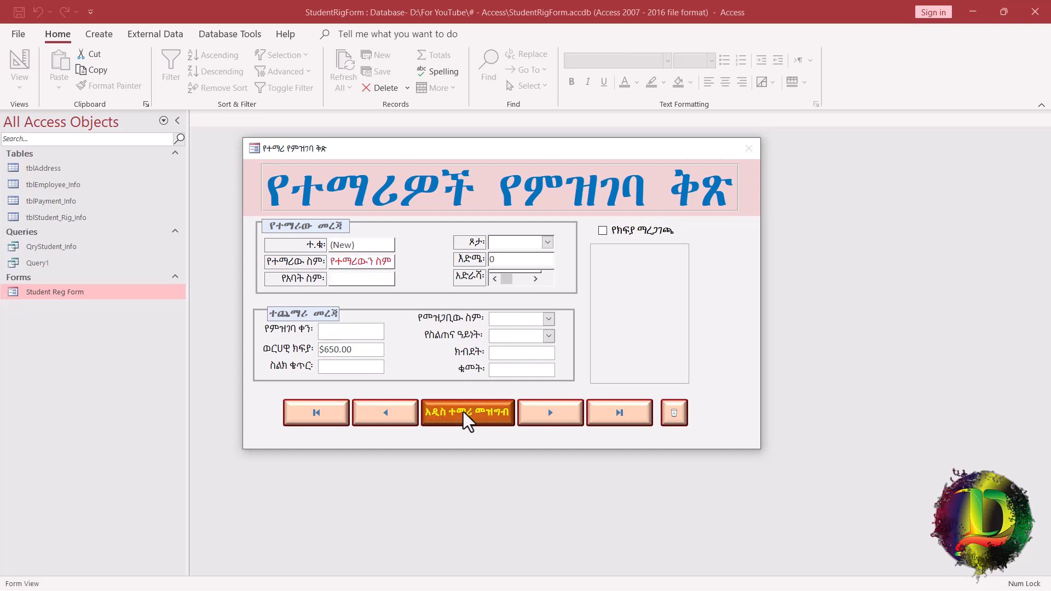
left_click(368, 264)
type("aaa")
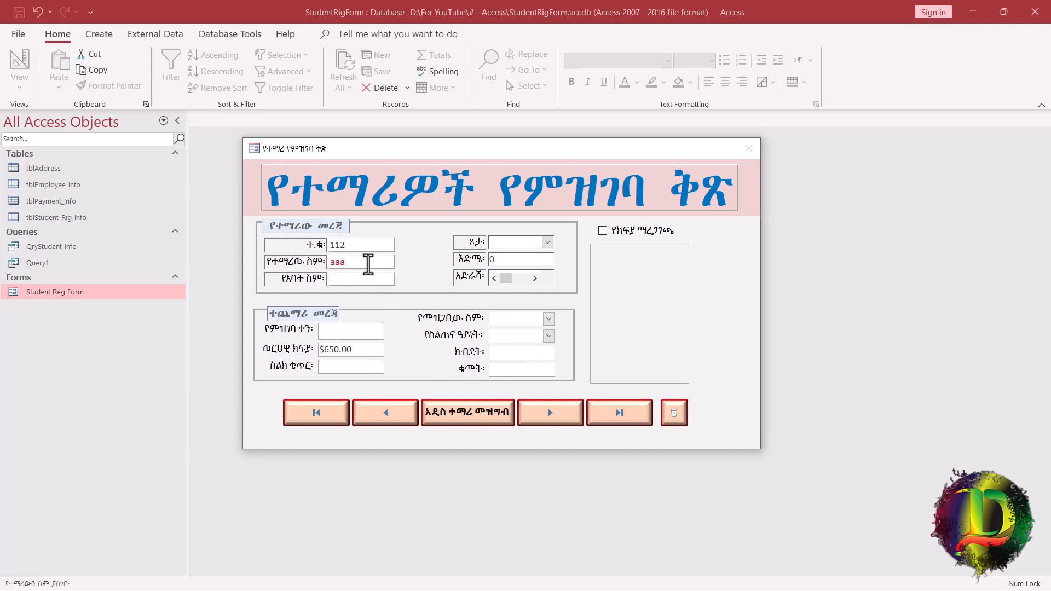
key("Tab")
left_click(547, 242)
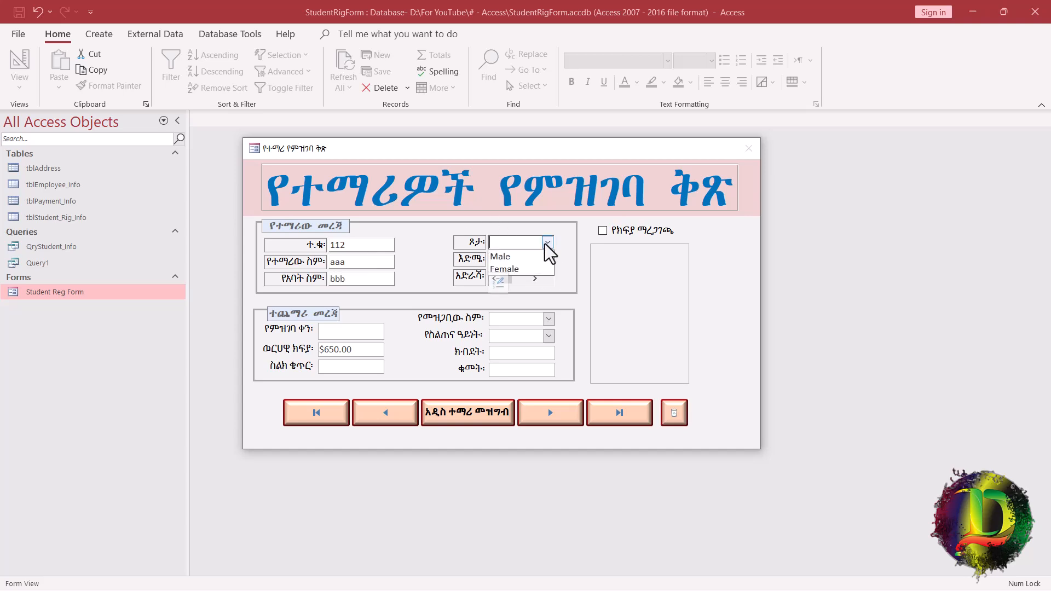
left_click(515, 256)
left_click(514, 261)
type("25")
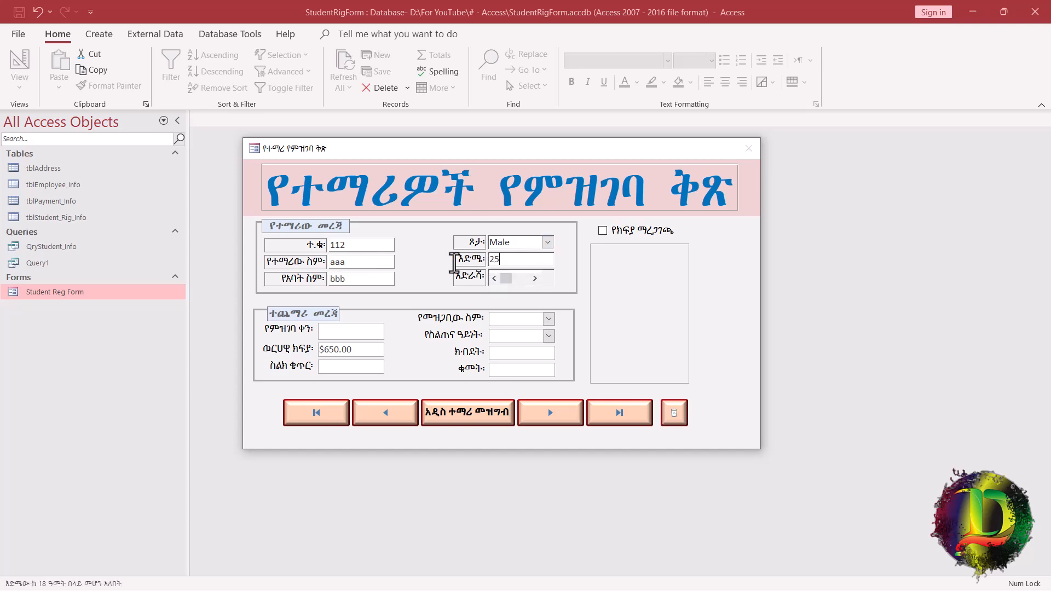
Step: Set the new record's registration date to 1/18/2023, choose the registering employee, and set the training type to Aerobics
left_click(352, 331)
left_click(391, 329)
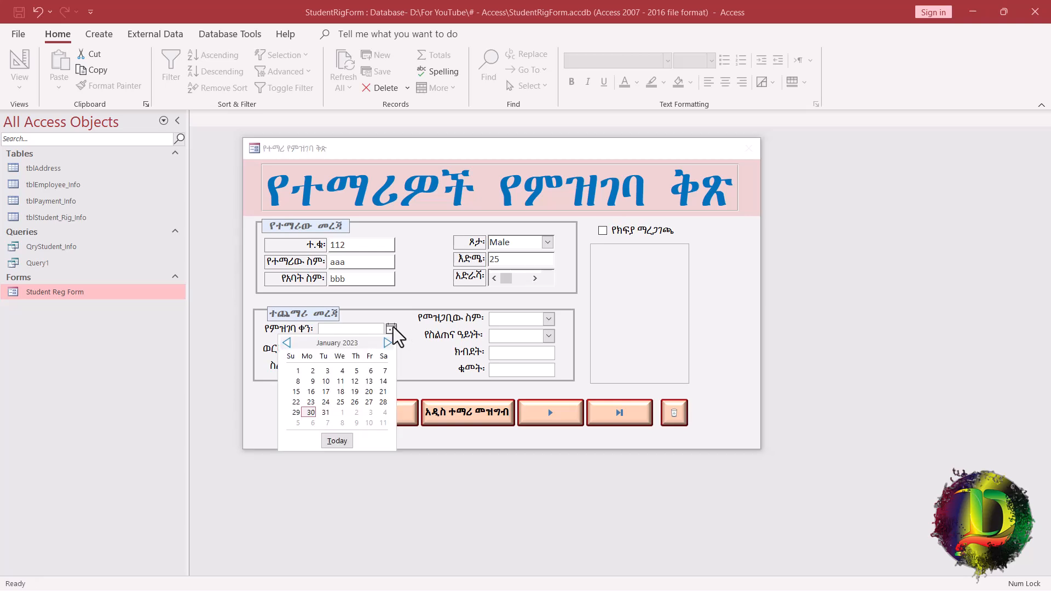
left_click(340, 391)
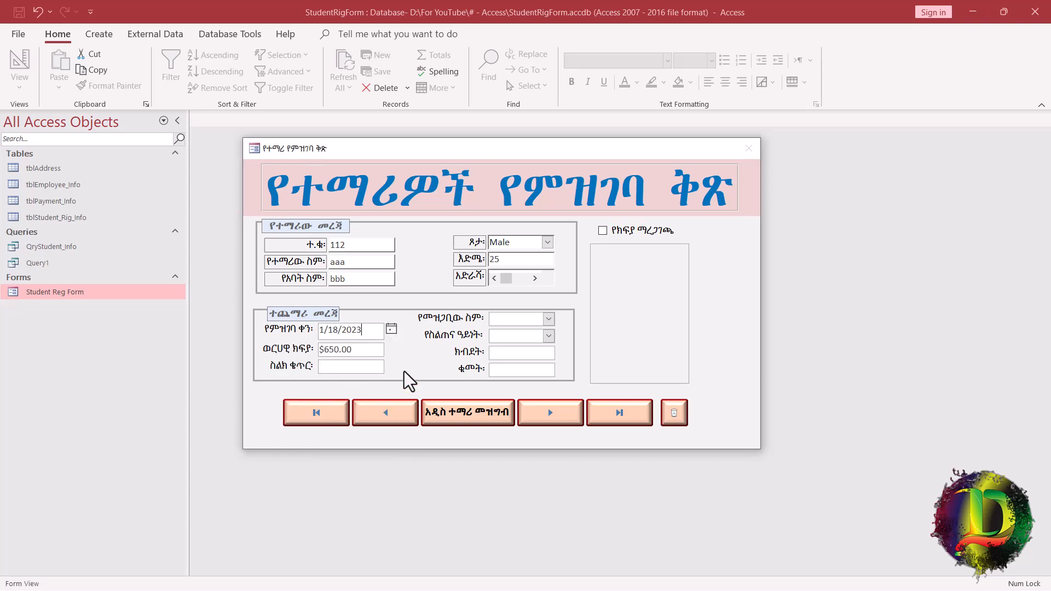
left_click(548, 318)
left_click(515, 357)
left_click(548, 336)
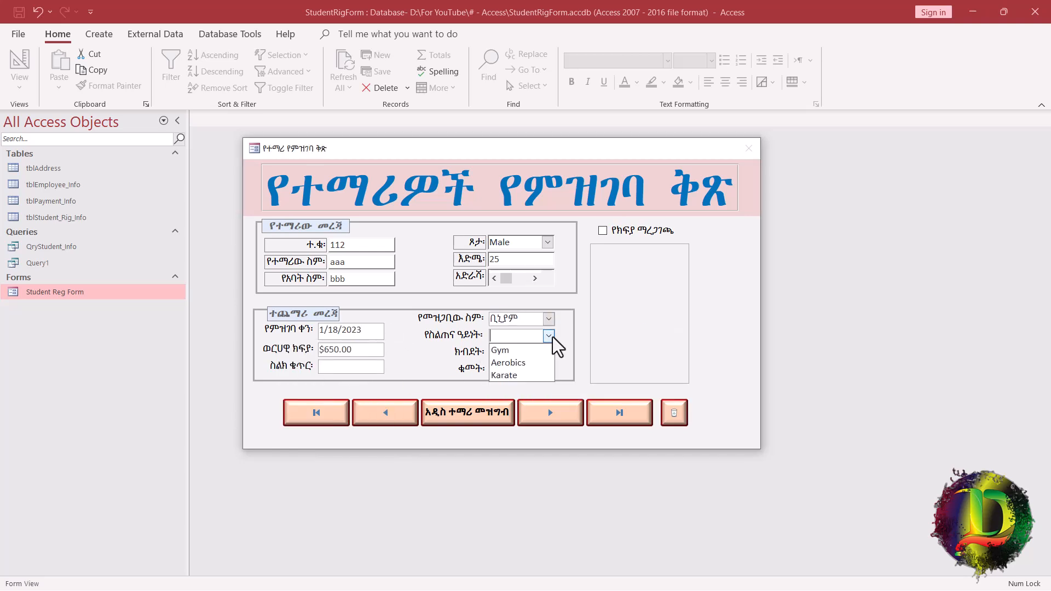
left_click(517, 362)
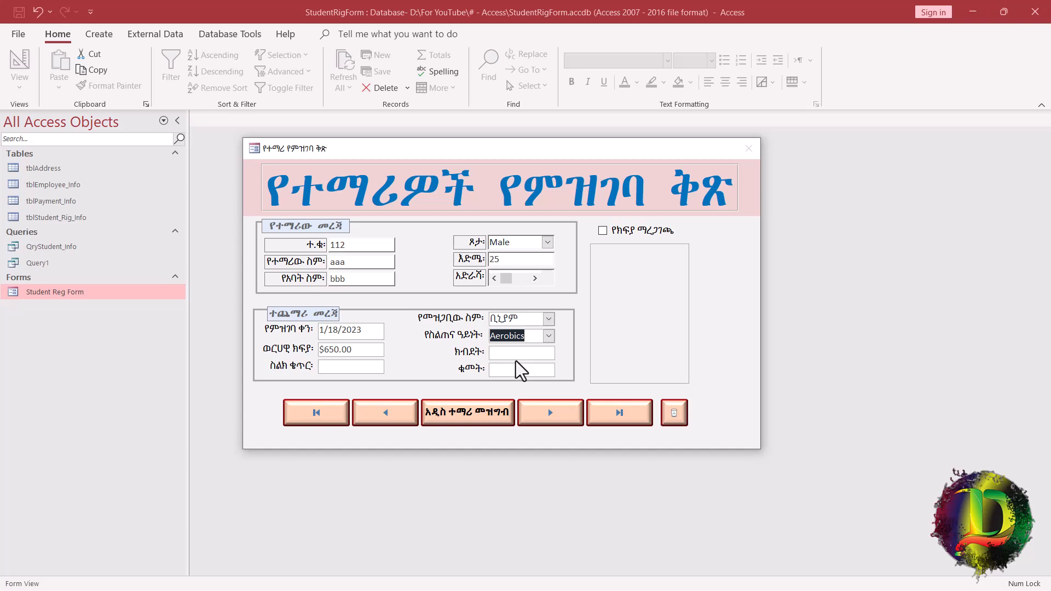
Step: Test the form's navigation buttons by going to the first record, forward, to the last record, and back several records
left_click(324, 421)
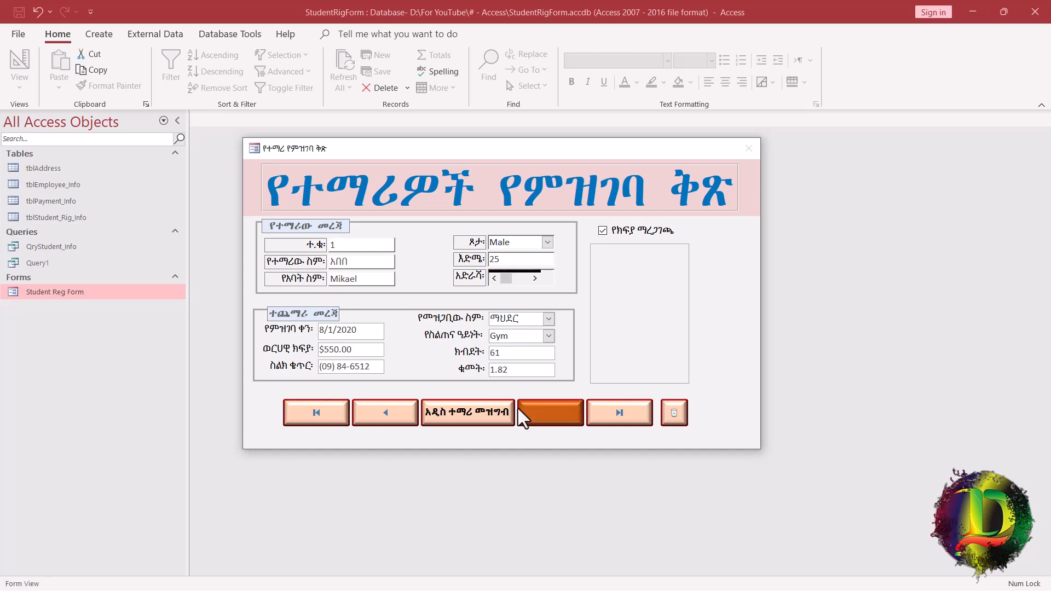
left_click(547, 413)
left_click(542, 408)
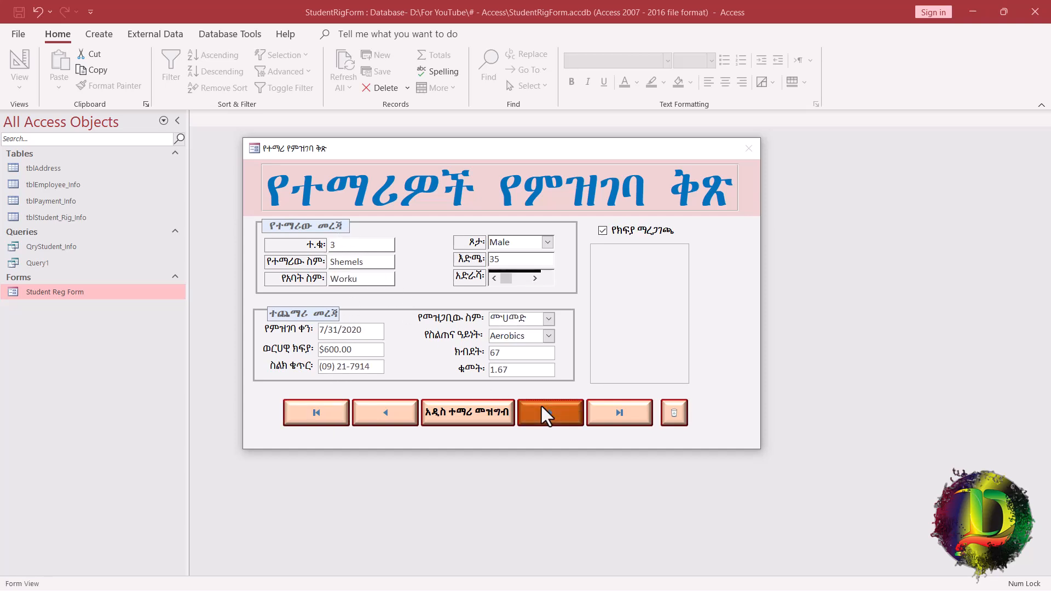
left_click(622, 420)
left_click(307, 246)
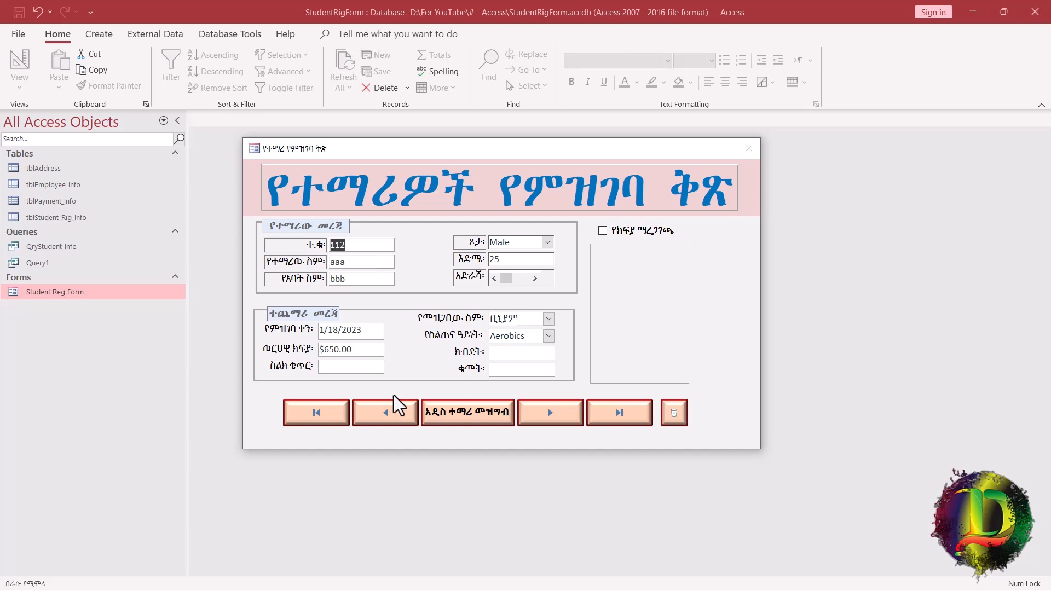
left_click(395, 416)
left_click(395, 414)
left_click(394, 415)
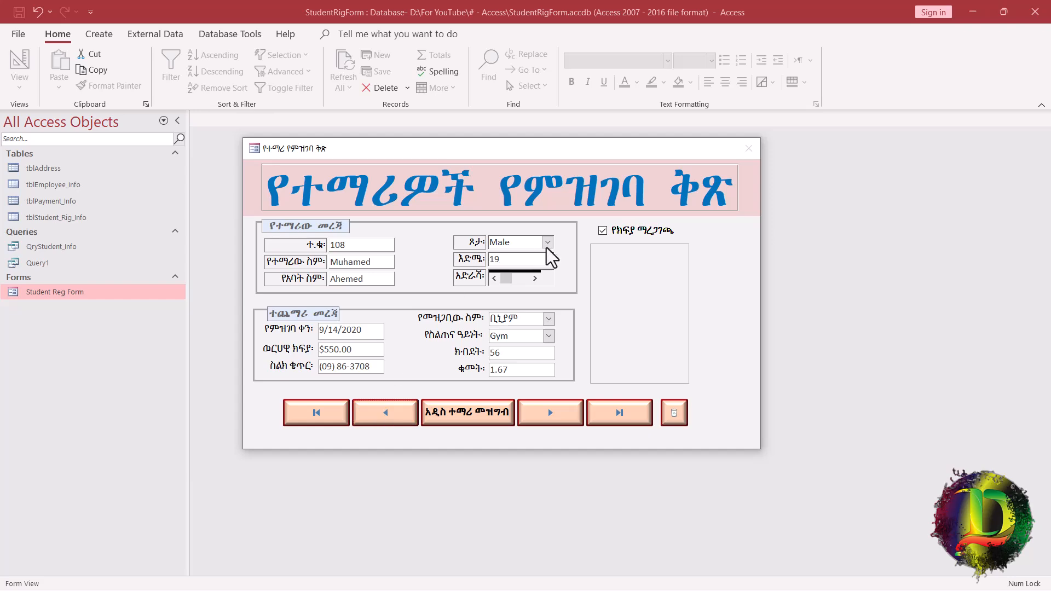
Step: Close the student registration form and open the tblStudent_Rig_Info table
right_click(361, 150)
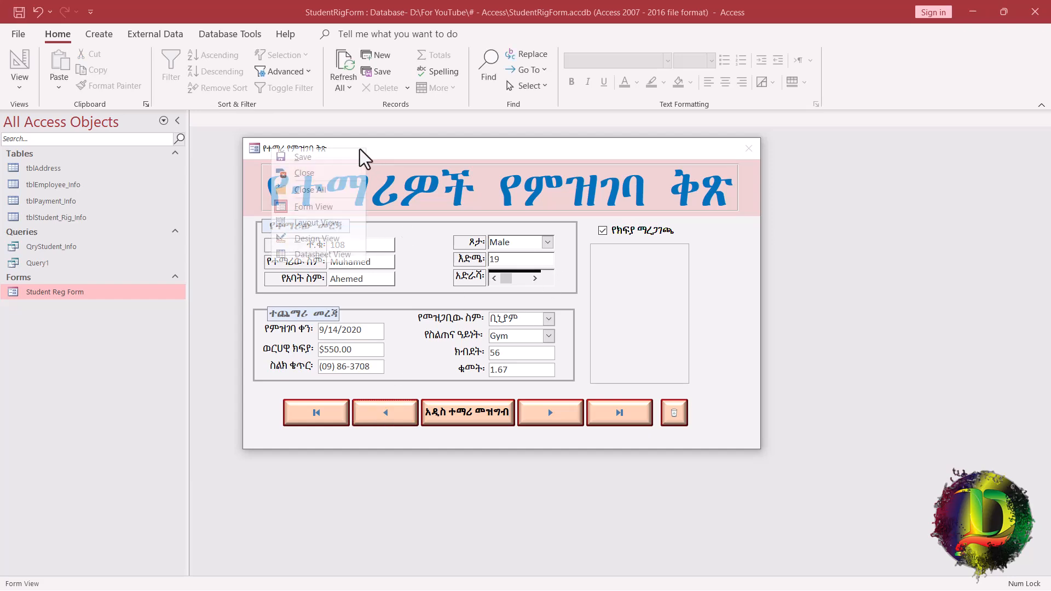
left_click(316, 175)
left_click(478, 339)
double_click(47, 217)
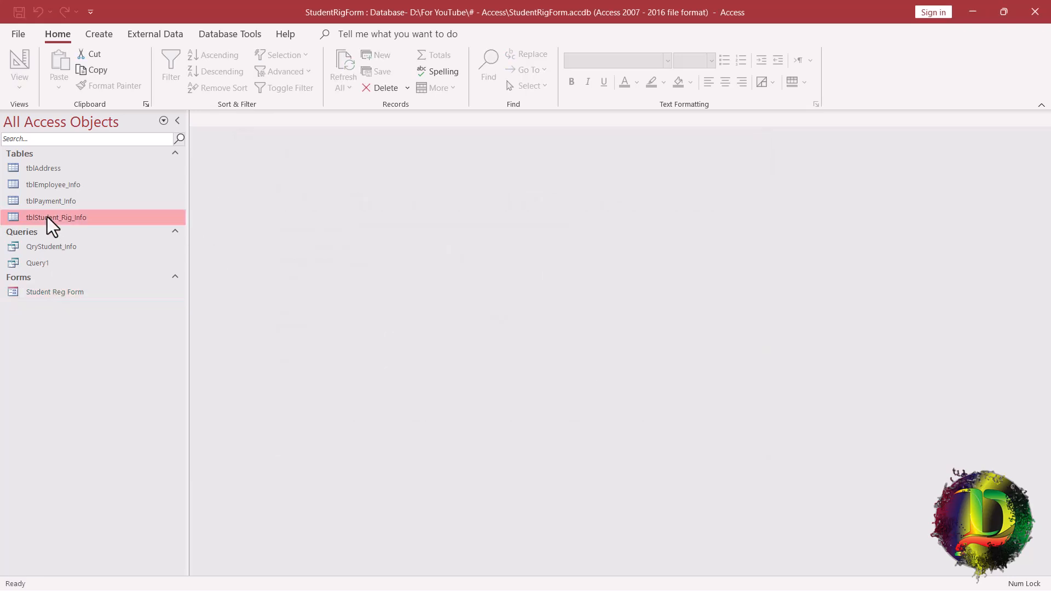
Step: Check the end of the tblStudent_Rig_Info table for the newly added aaa bbb record
scroll(461, 402, "down", 5)
scroll(462, 403, "down", 8)
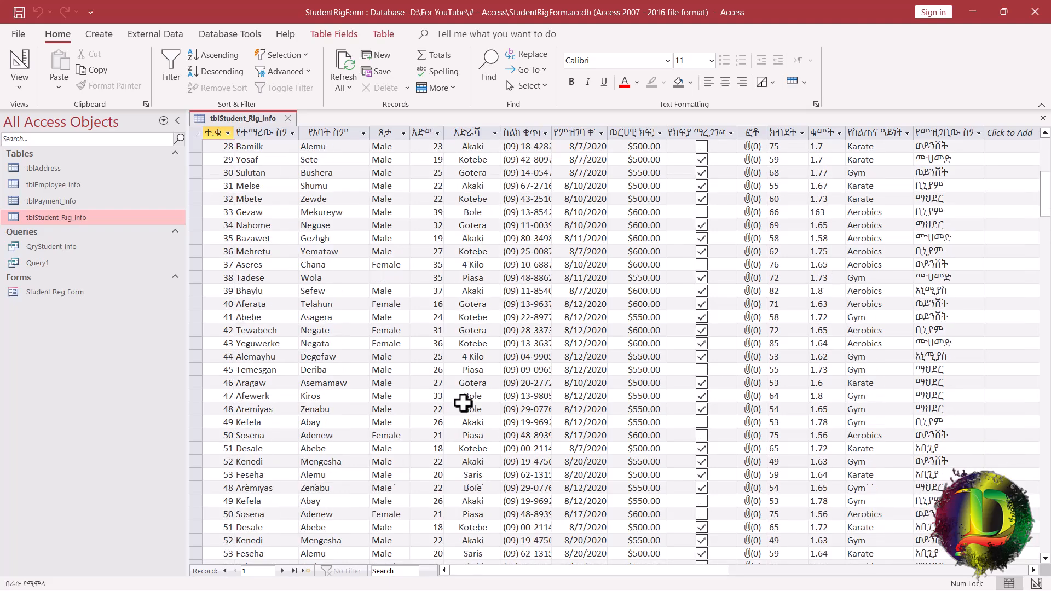
left_click_drag(1046, 214, 1050, 407)
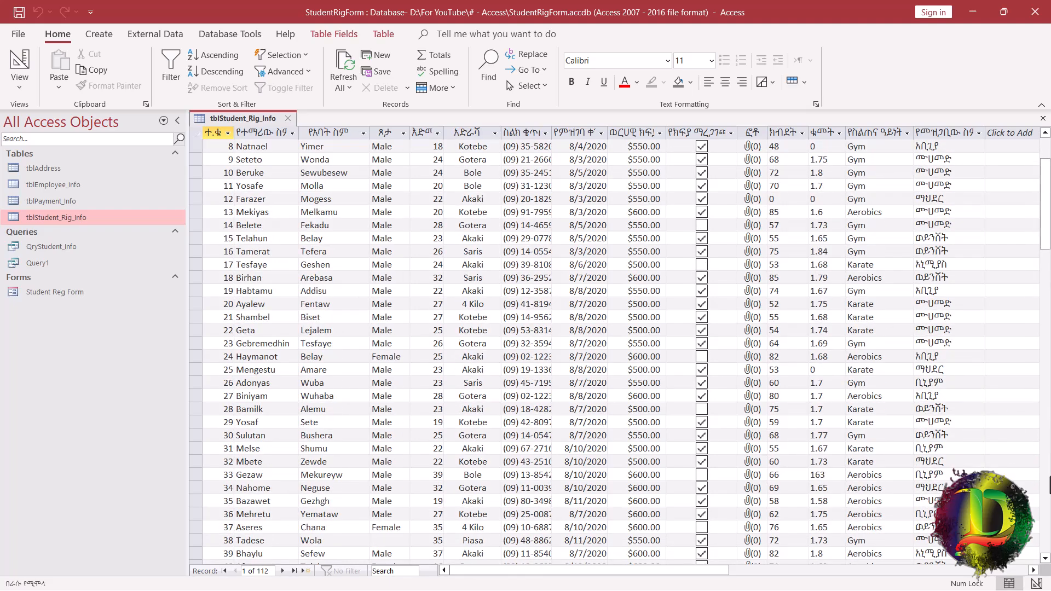
scroll(481, 392, "down", 20)
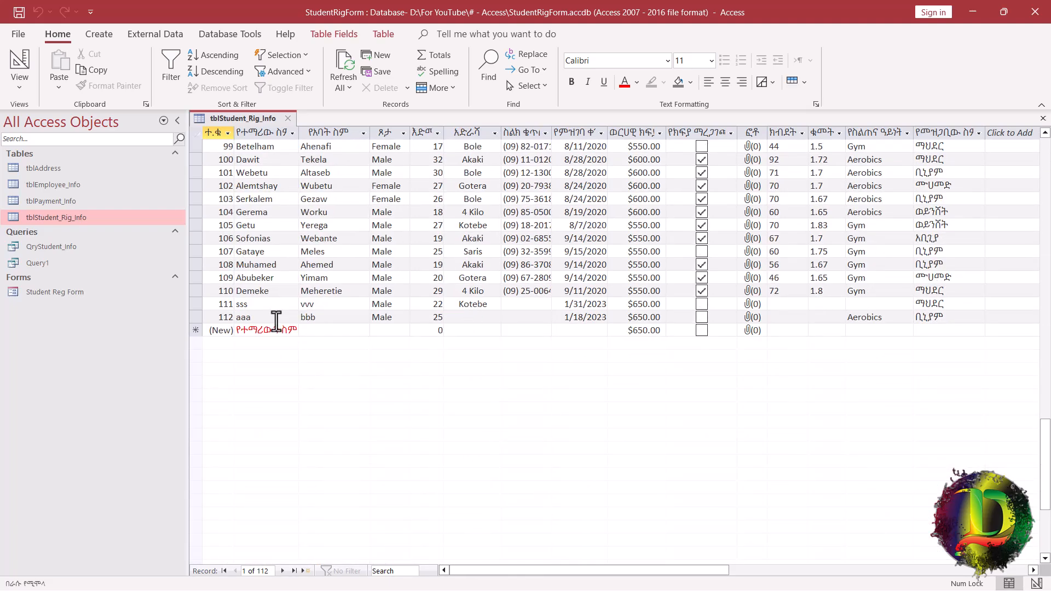
left_click(320, 321)
left_click_drag(339, 322, 292, 321)
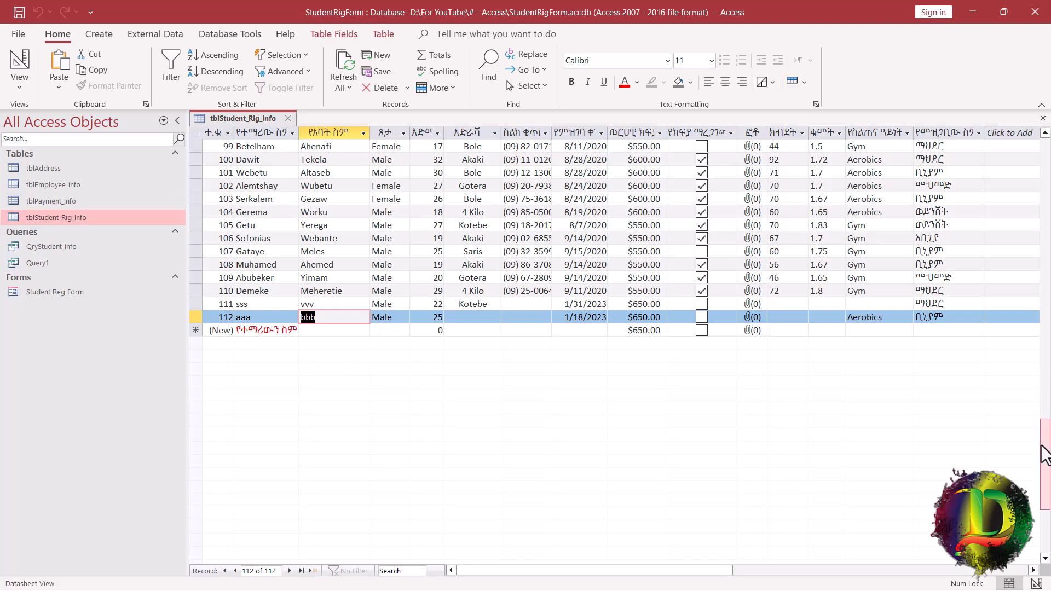
Step: Return to the first records of the tblStudent_Rig_Info table and close the table
left_click_drag(1043, 446, 1041, 141)
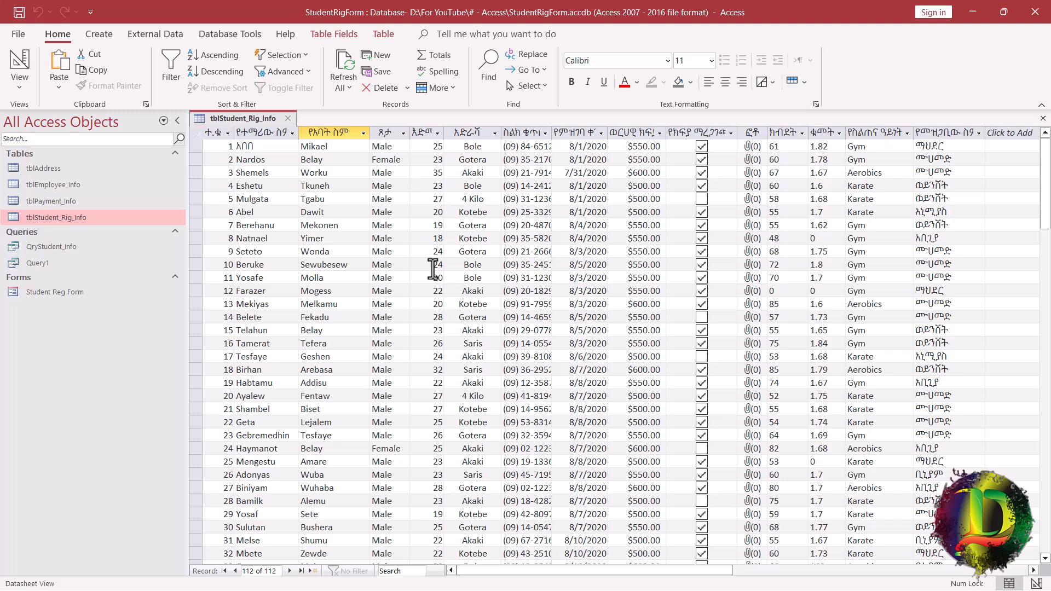
right_click(259, 122)
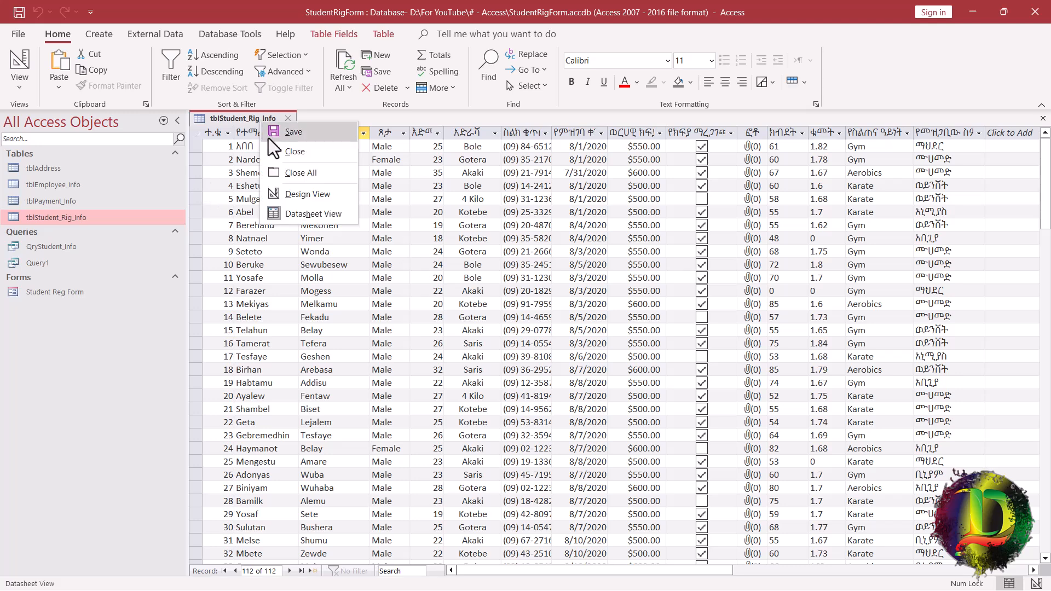
left_click(276, 151)
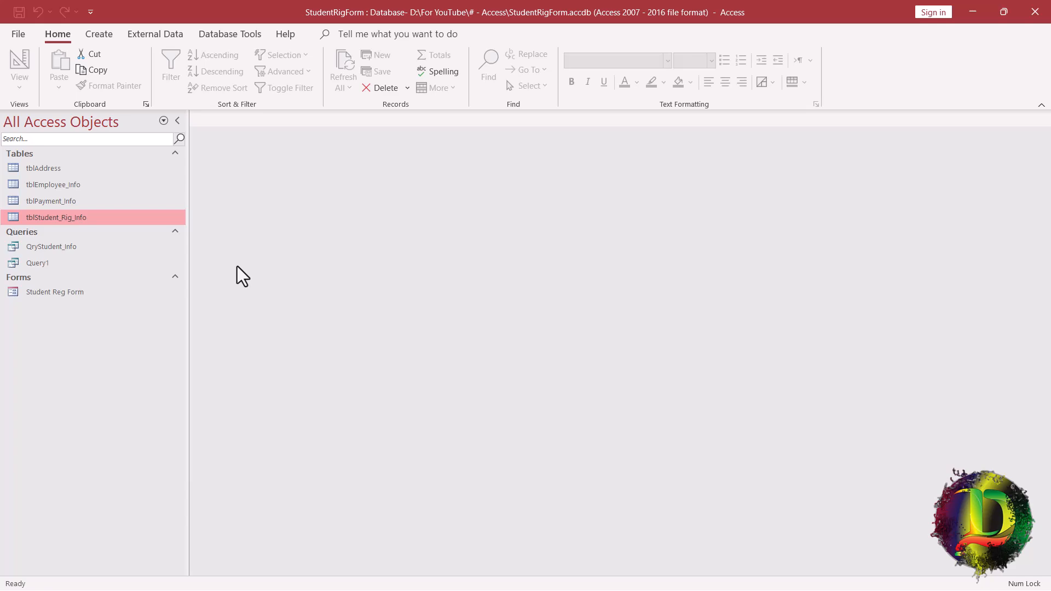
left_click(91, 42)
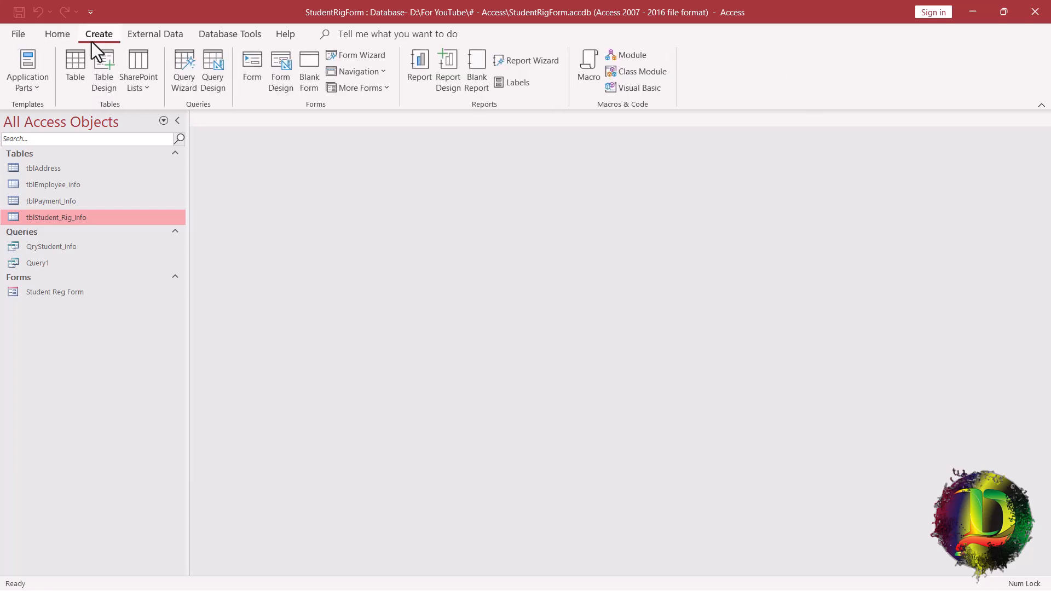
left_click(282, 71)
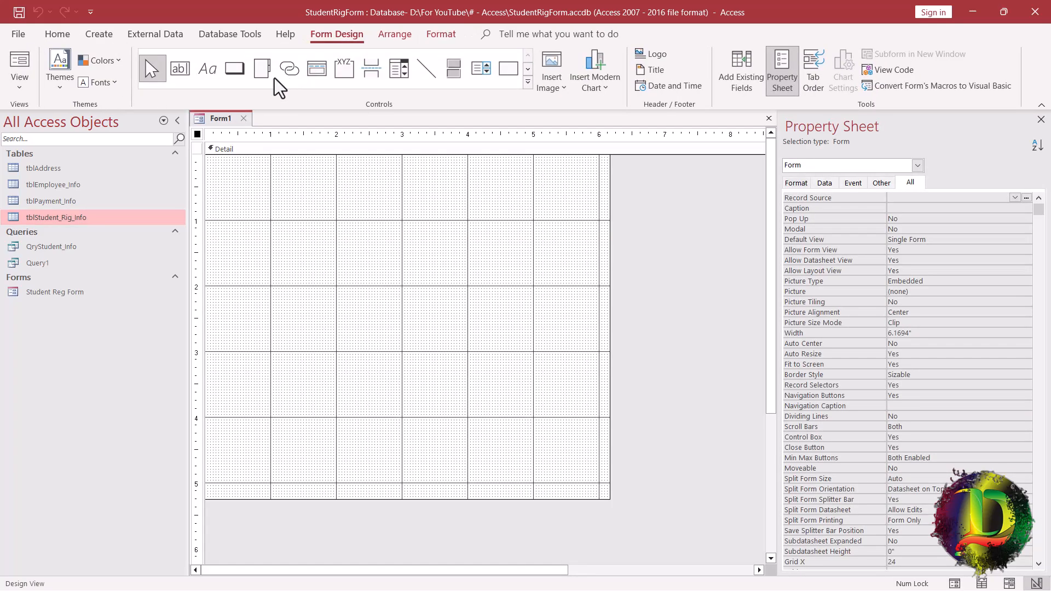
right_click(220, 120)
left_click(258, 196)
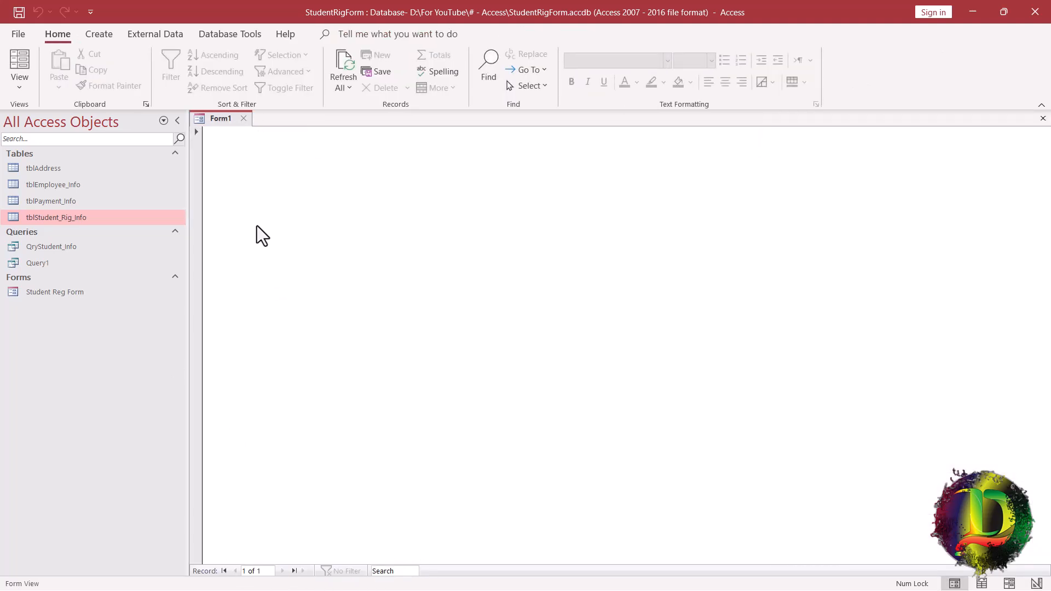
right_click(225, 118)
left_click(235, 164)
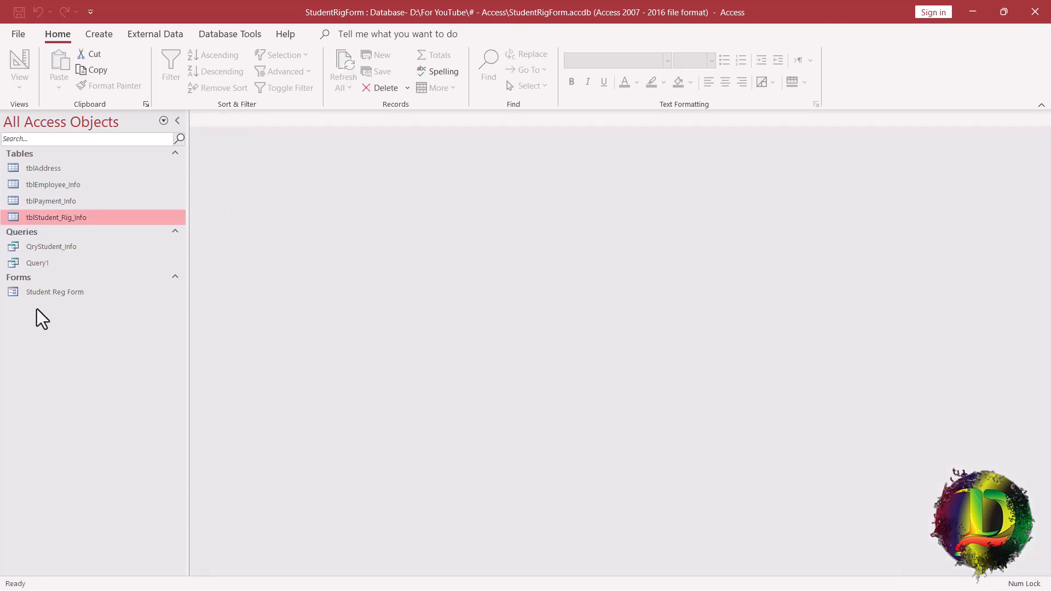
Step: Examine all the controls of Student Reg Form in Design View, and close the form
left_click(54, 293)
right_click(18, 294)
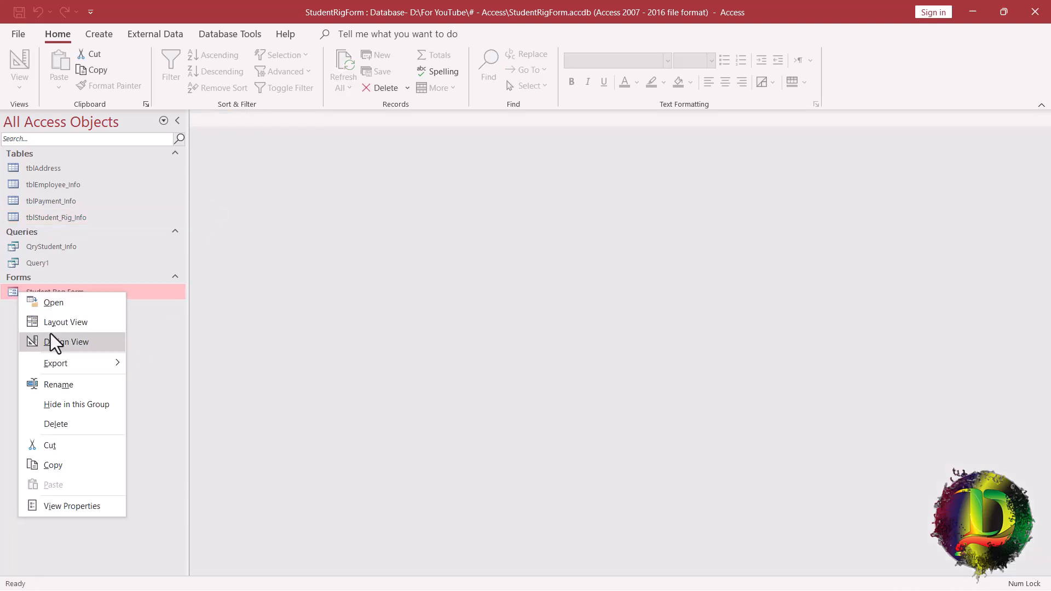
left_click(51, 335)
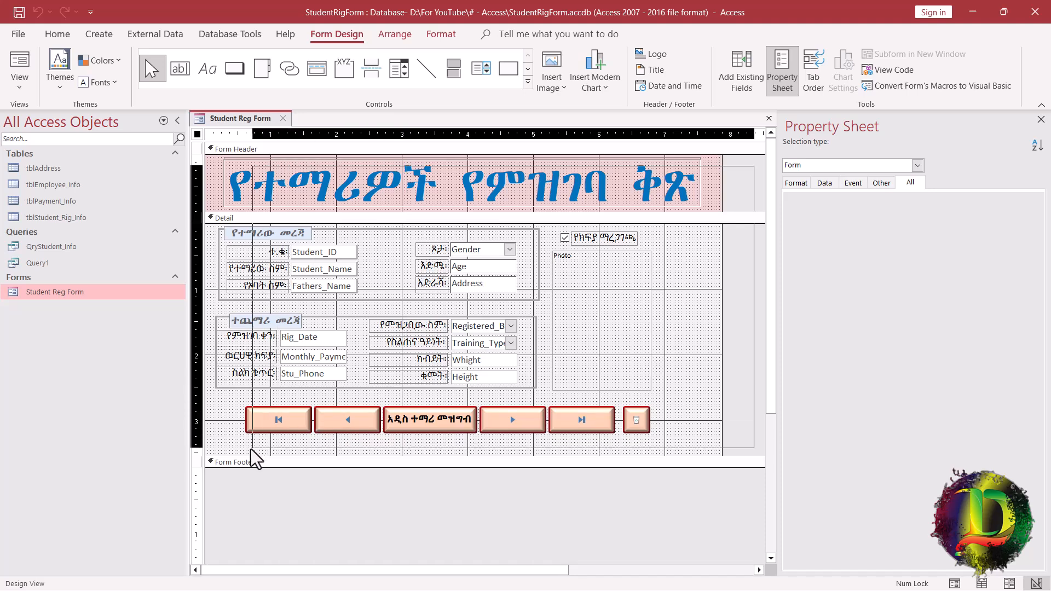
key("ctrl+a")
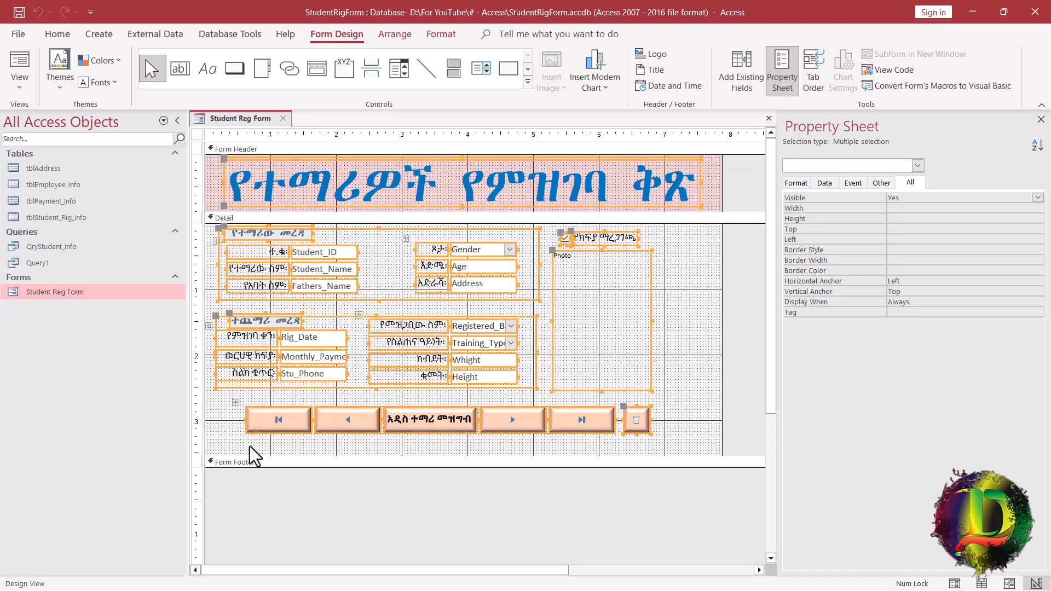
right_click(239, 126)
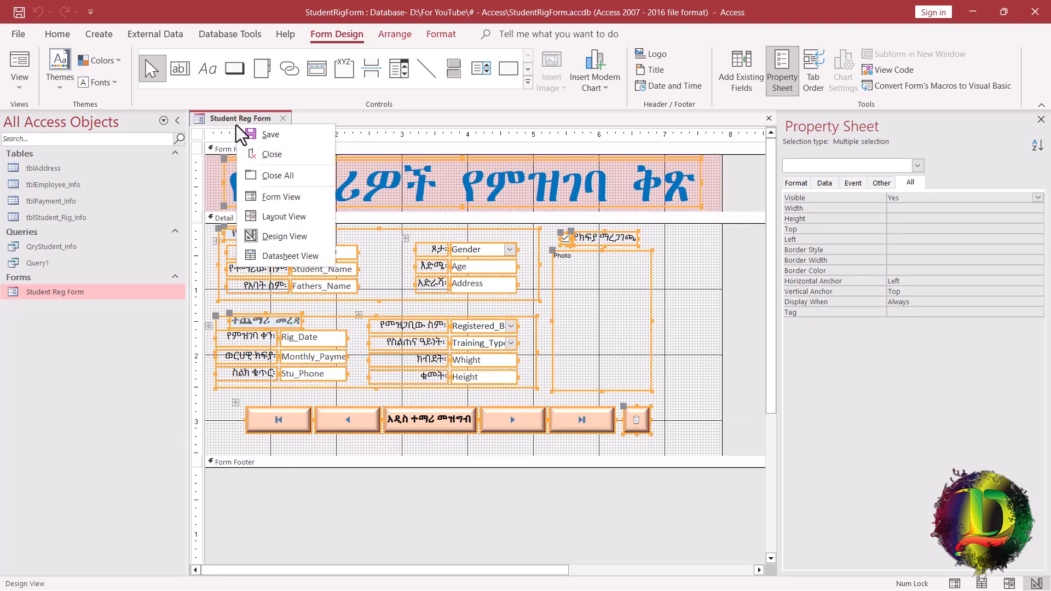
left_click(283, 158)
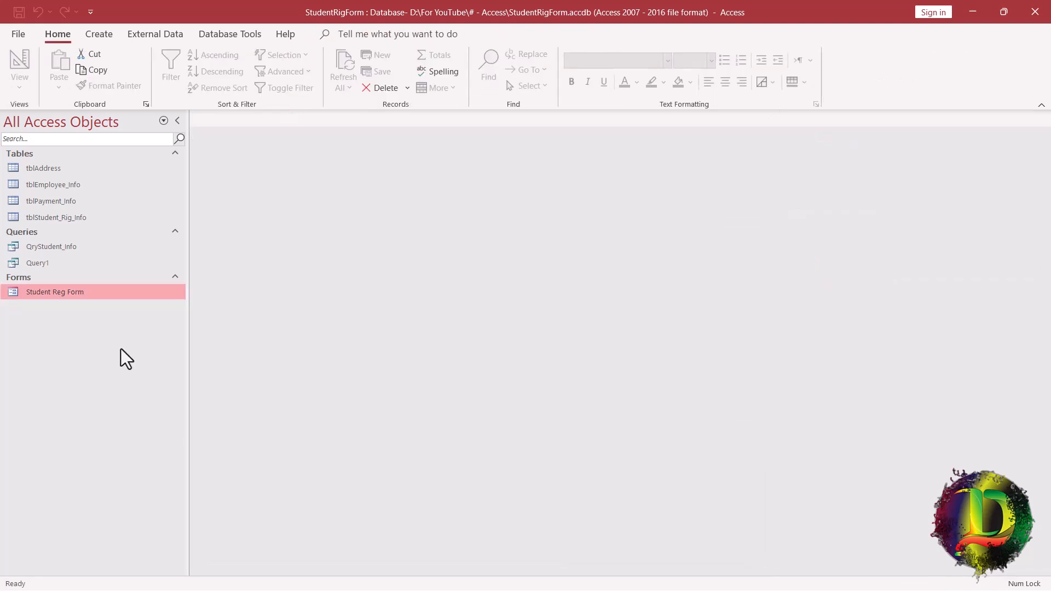
Step: Duplicate Student Reg Form as a new form named Student List
right_click(55, 293)
left_click(99, 444)
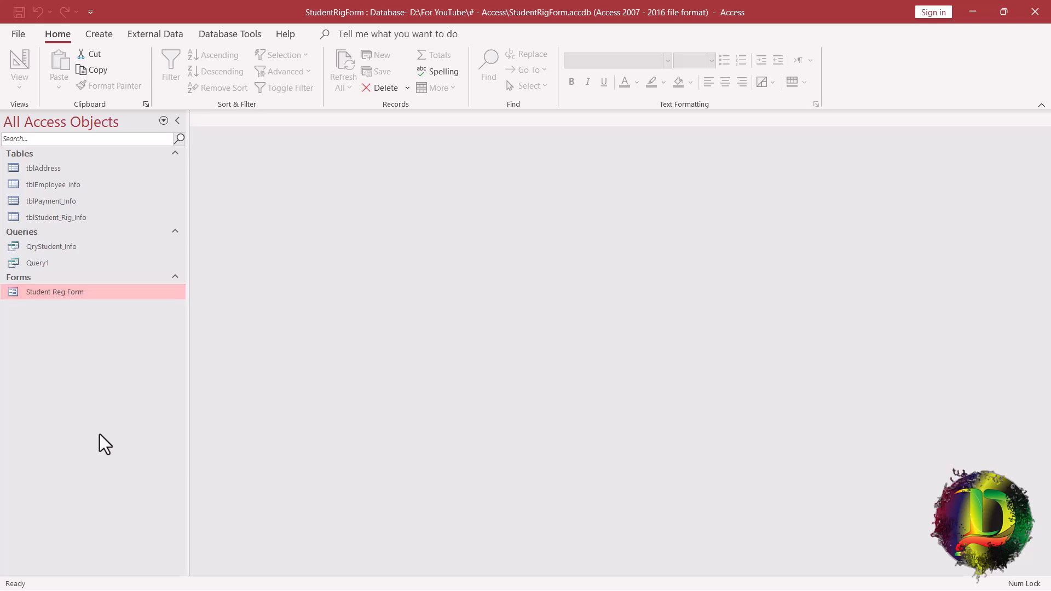
right_click(95, 369)
left_click(121, 461)
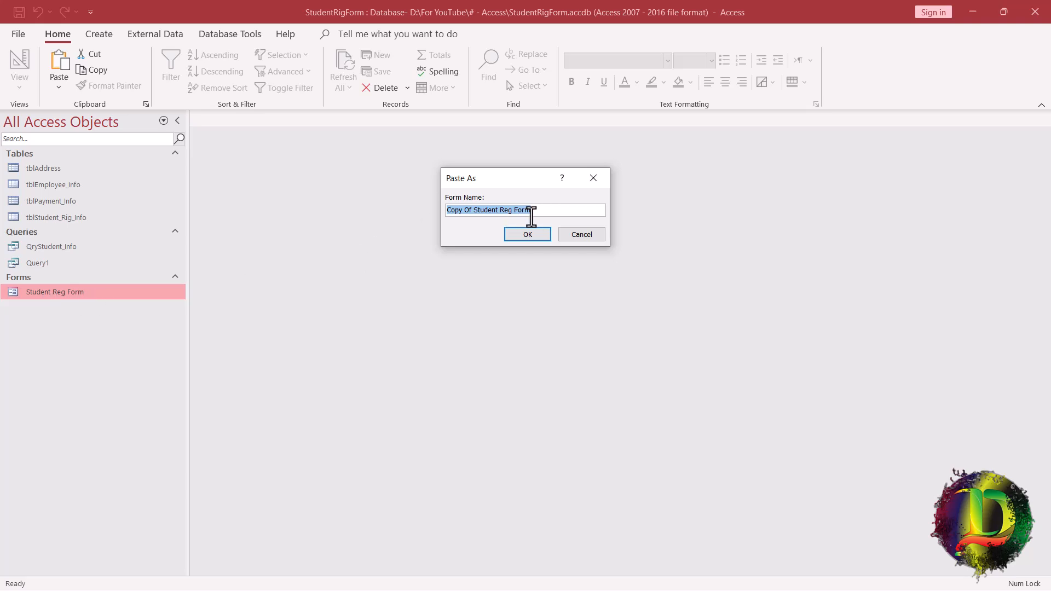
type("Student List")
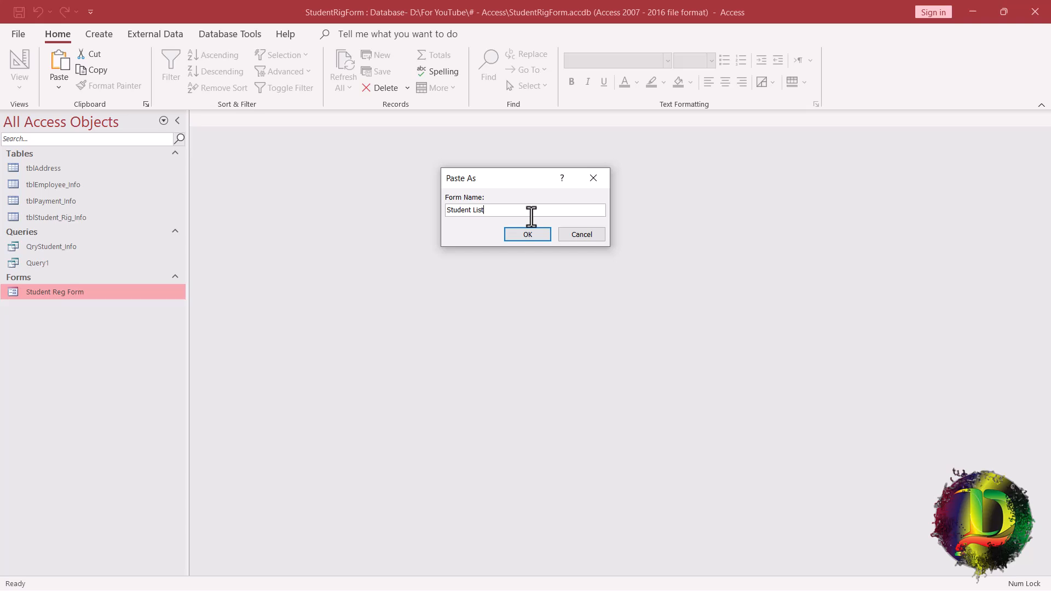
left_click(532, 231)
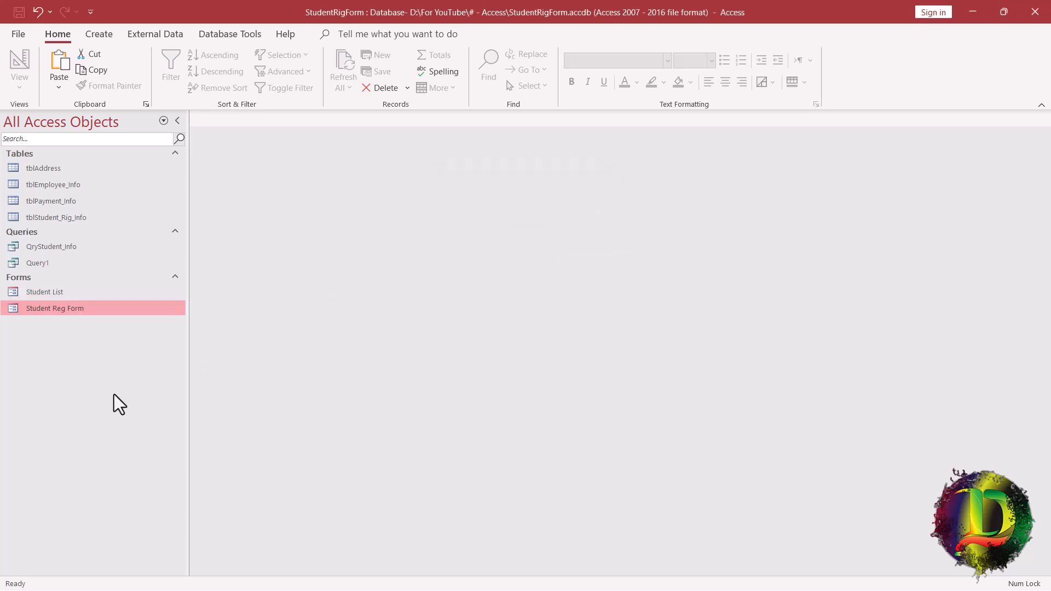
Step: Open the Student List form in Design View and delete all its controls
left_click(57, 294)
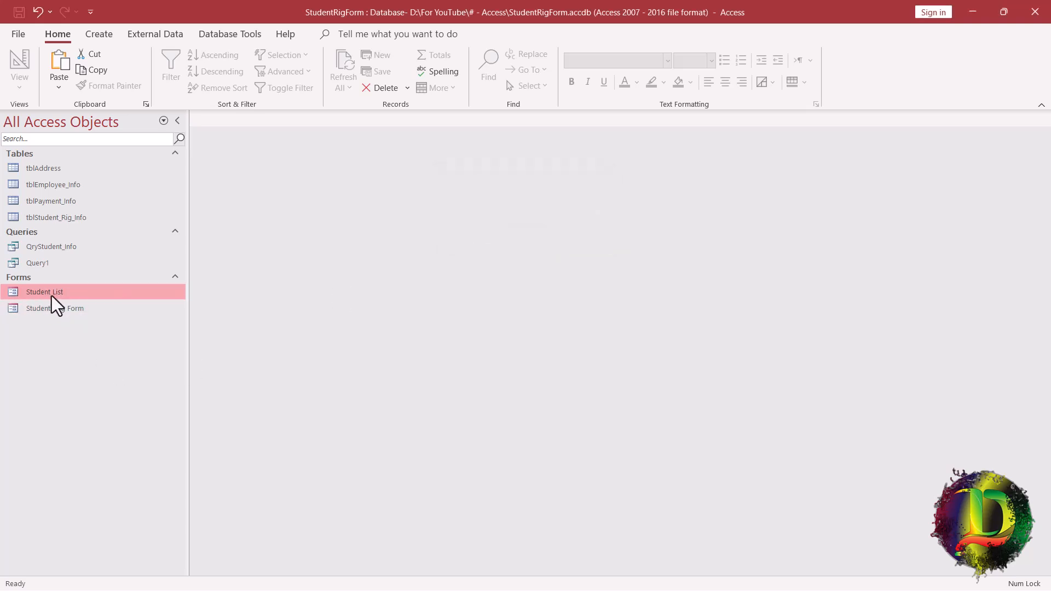
double_click(51, 294)
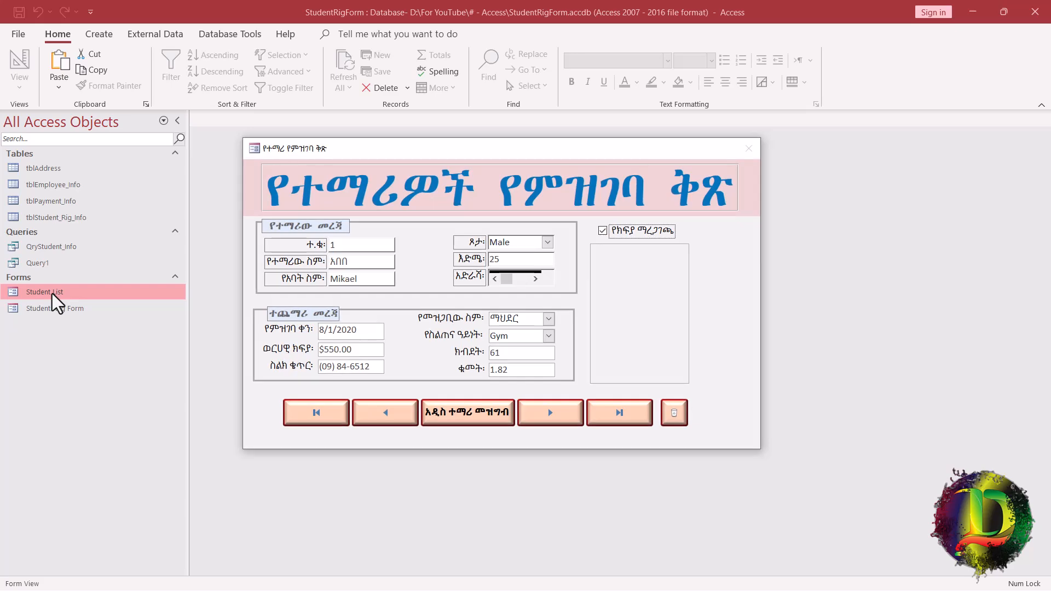
right_click(331, 153)
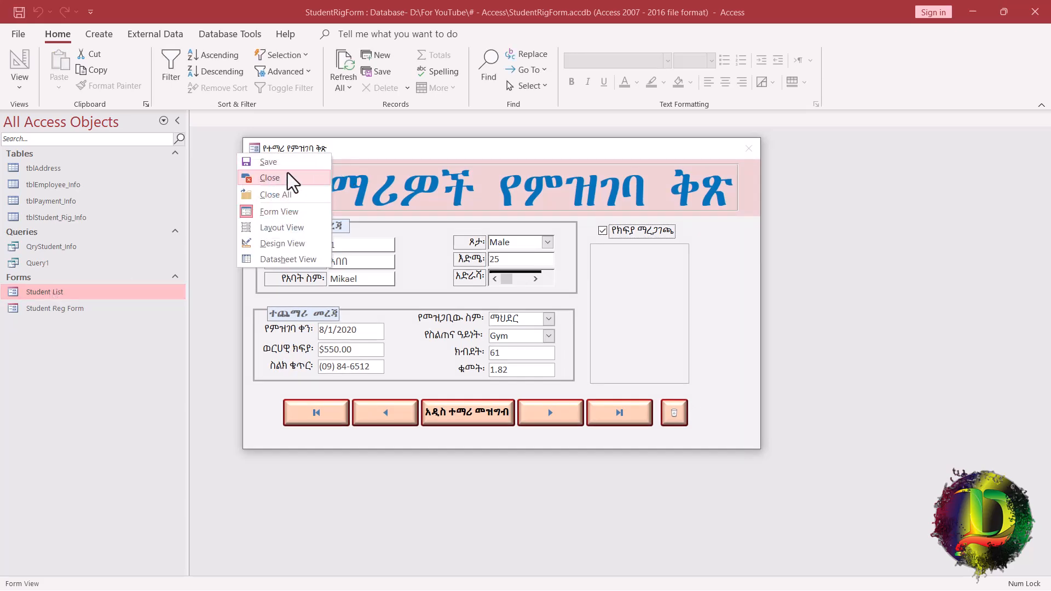
left_click(285, 243)
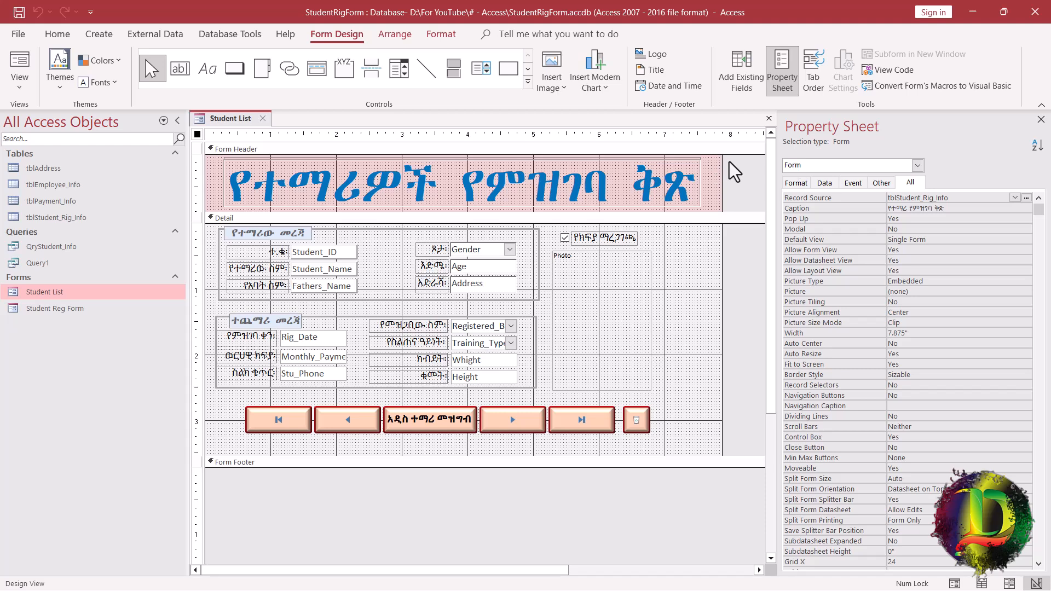
key("ctrl+a")
key("Delete")
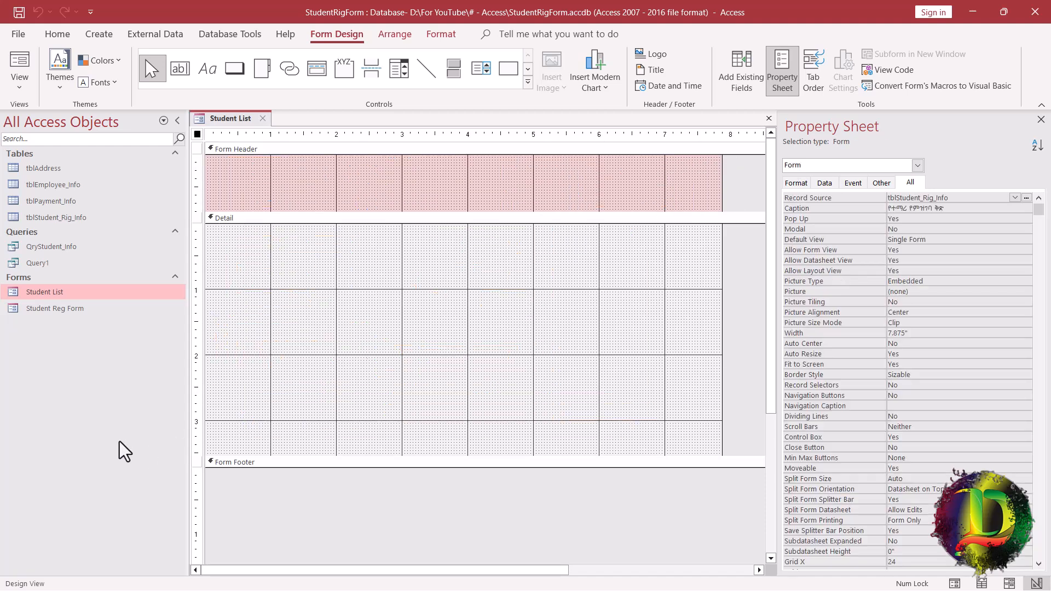
Step: Preview the emptied Student List form in Form View and return to Design View
right_click(229, 117)
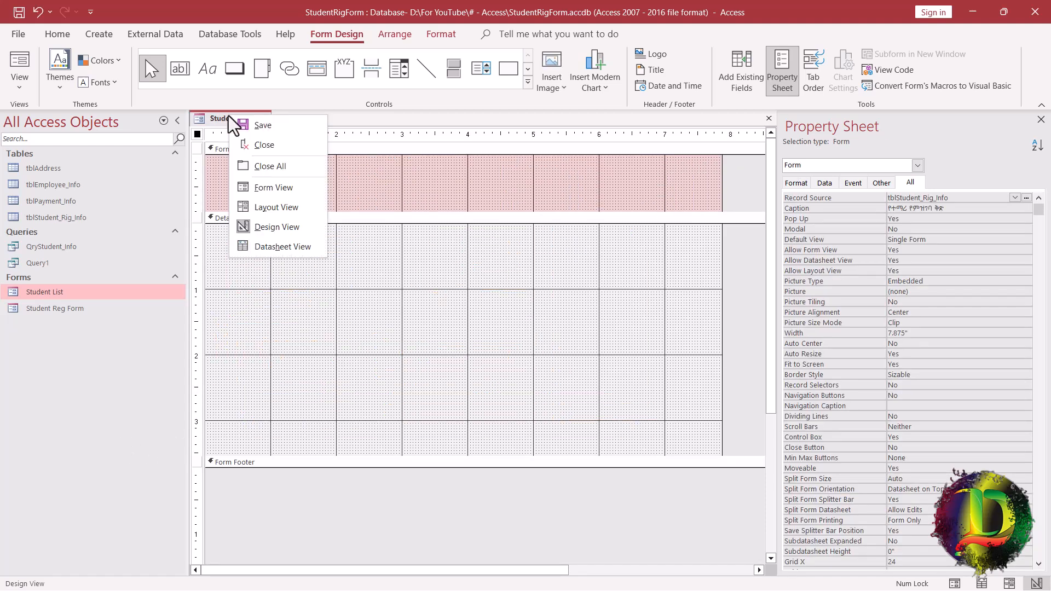
left_click(271, 192)
left_click_drag(281, 159, 327, 159)
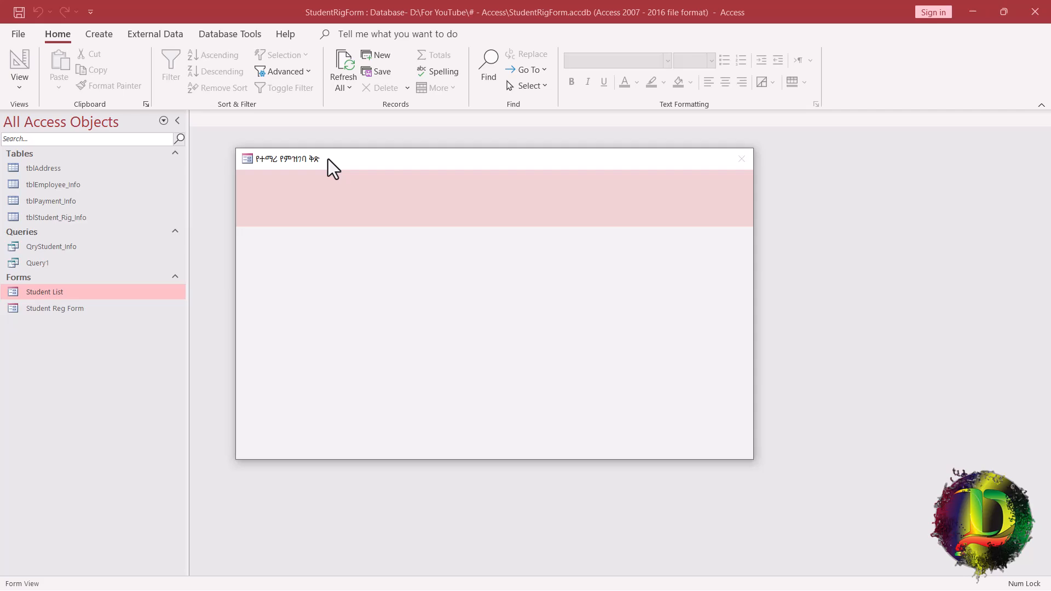
right_click(327, 158)
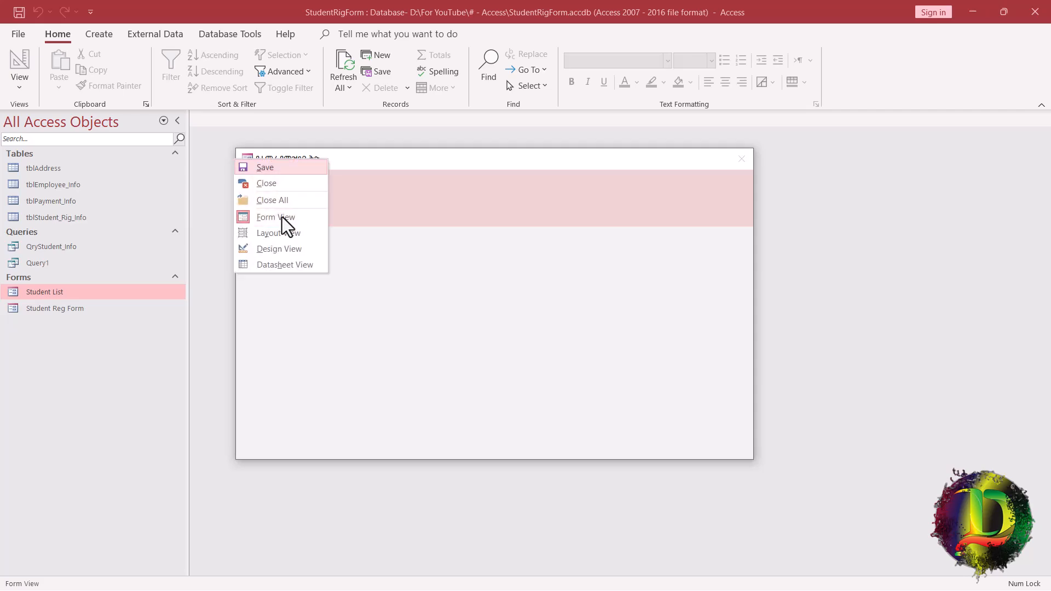
left_click(267, 249)
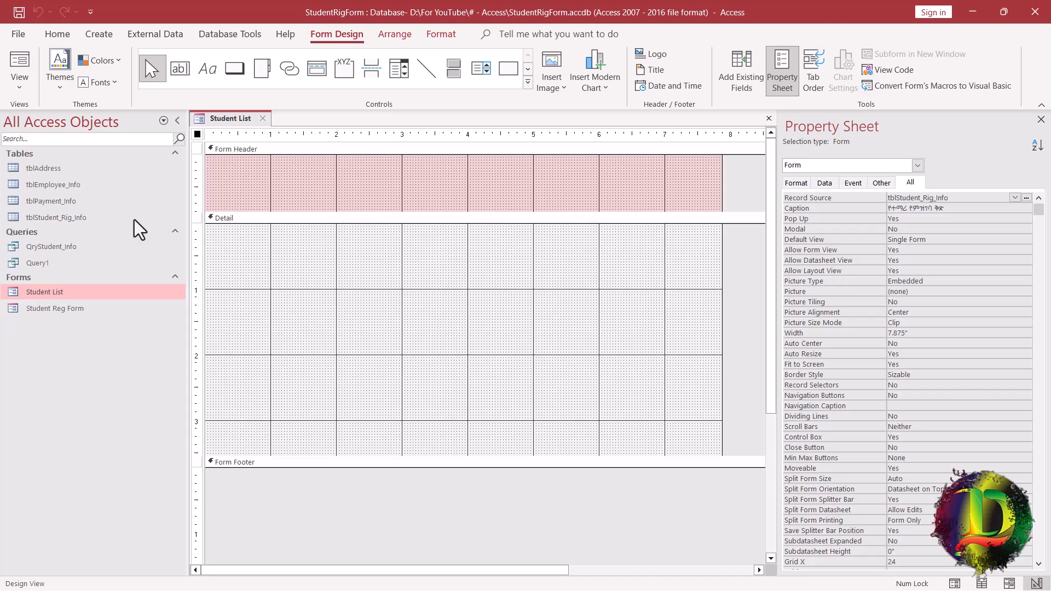
Step: Check the available record sources for the Student List form without choosing a different one
left_click(53, 220)
left_click(59, 205)
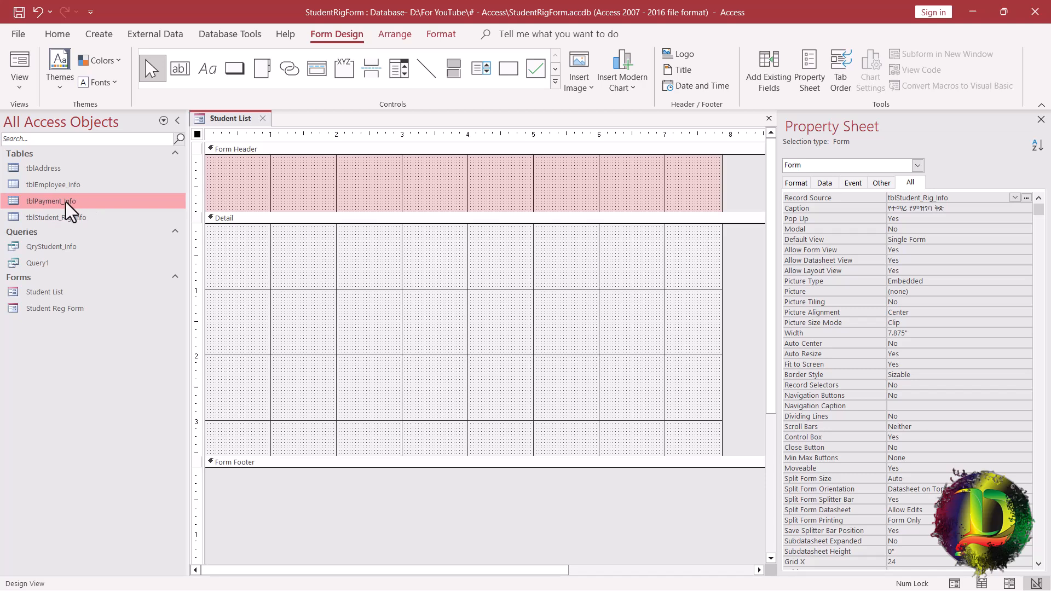
left_click(198, 134)
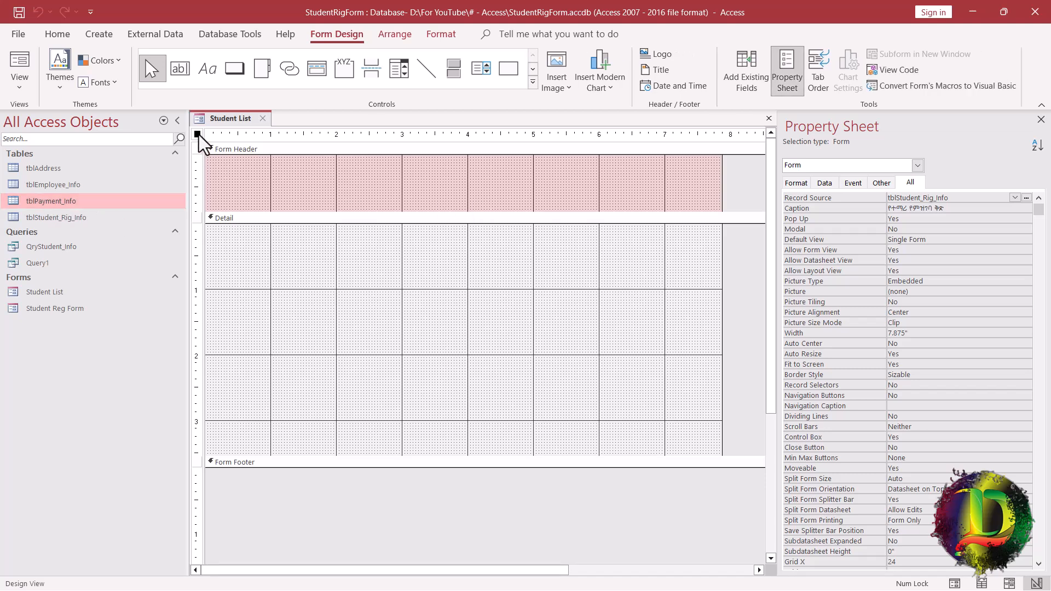
left_click(1014, 198)
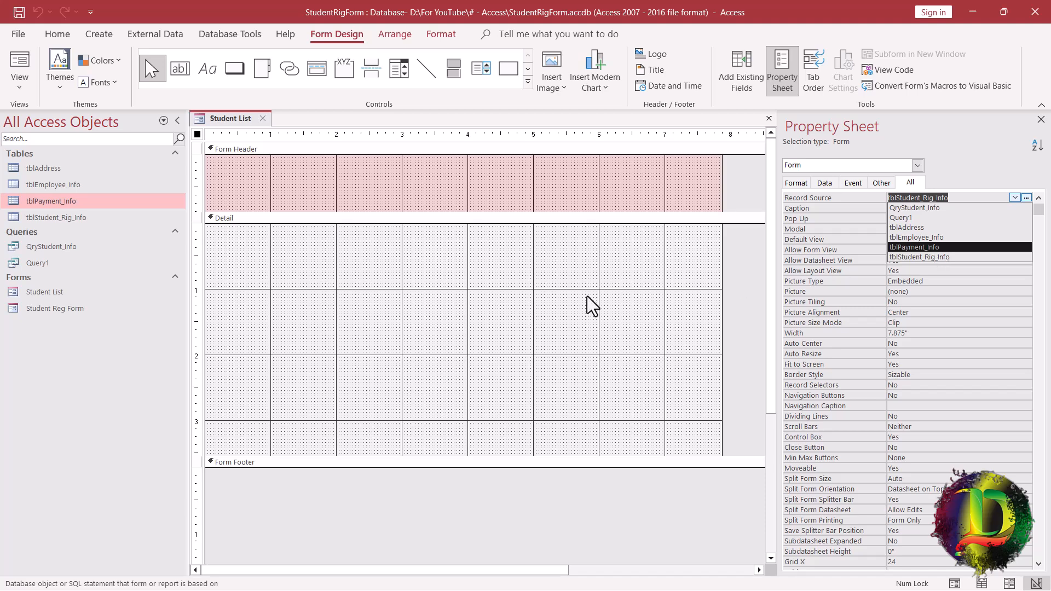
left_click(438, 316)
Step: Show the available fields and add Student_ID, Student_Name and Fathers_Name to the Student List form's Detail section
left_click(751, 77)
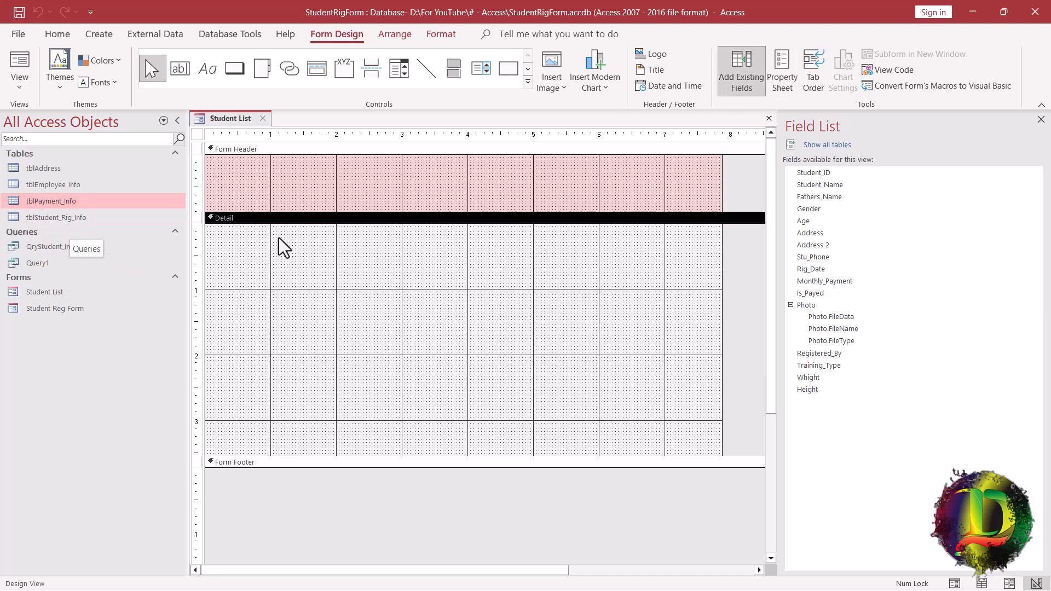
left_click(823, 172)
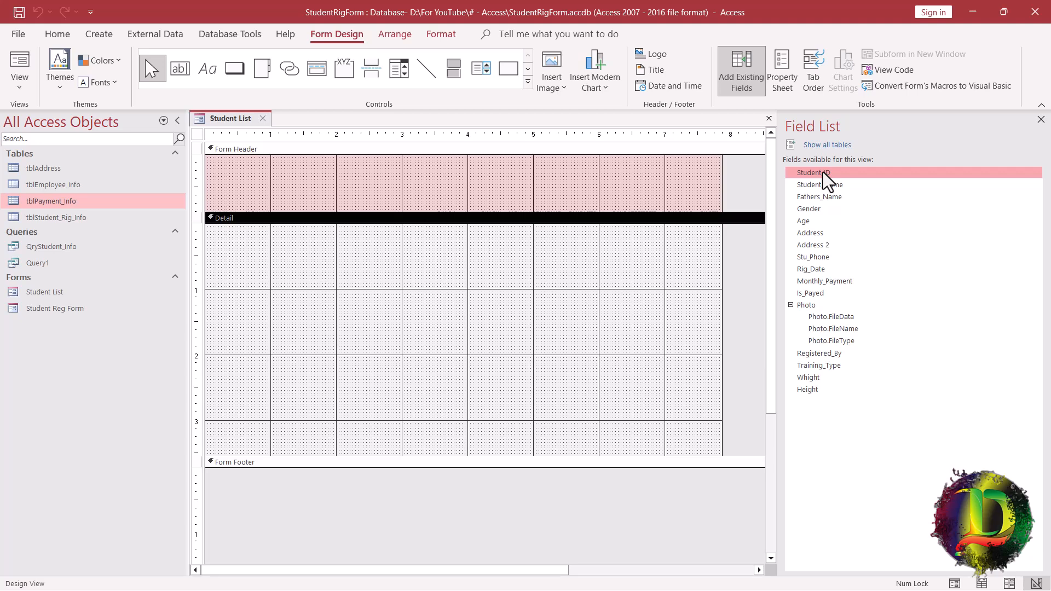
double_click(823, 172)
double_click(832, 186)
left_click(832, 195)
double_click(832, 195)
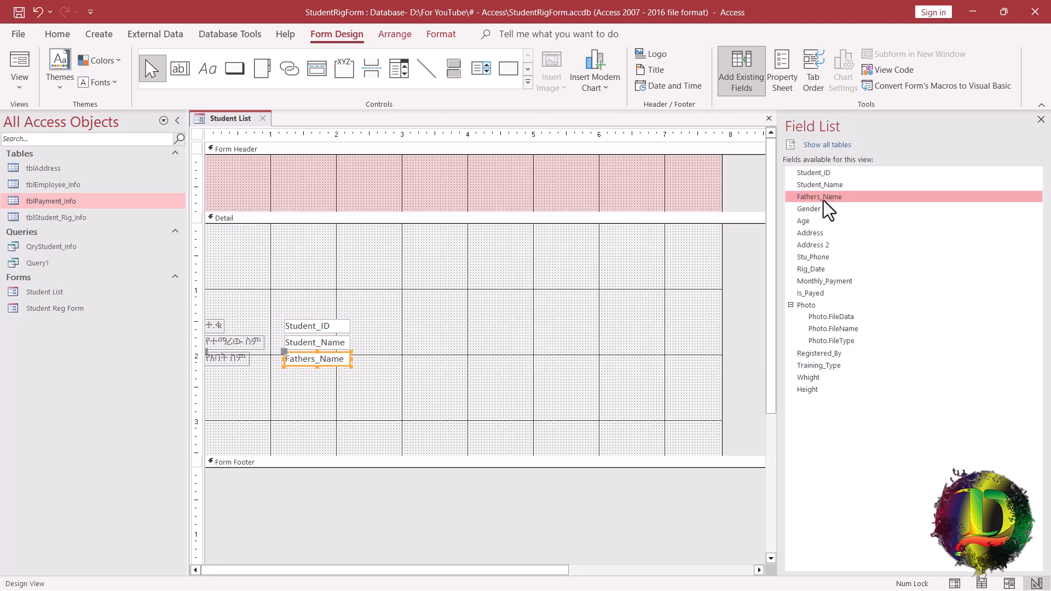
Step: Add the Gender, Age, Rig_Date, Monthly_Payment and Training_Type fields below the name fields in the Detail section
double_click(807, 209)
double_click(806, 221)
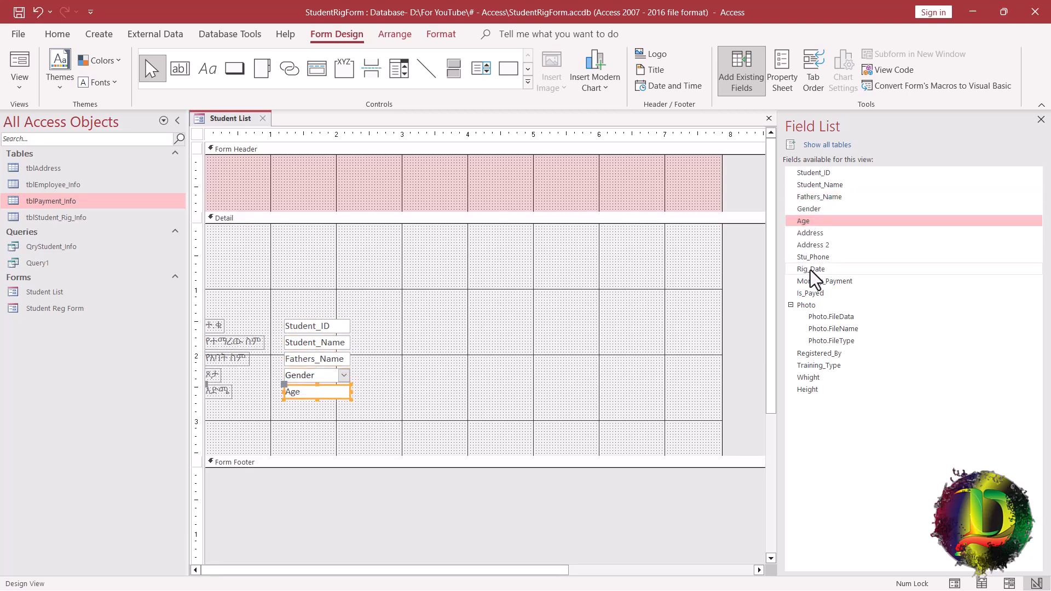
double_click(811, 268)
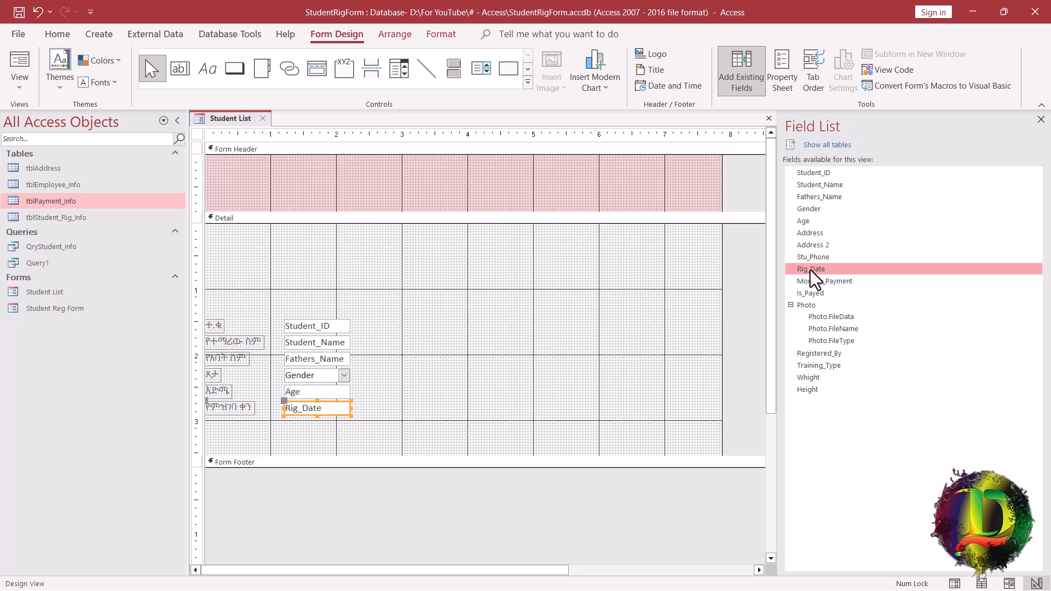
double_click(817, 282)
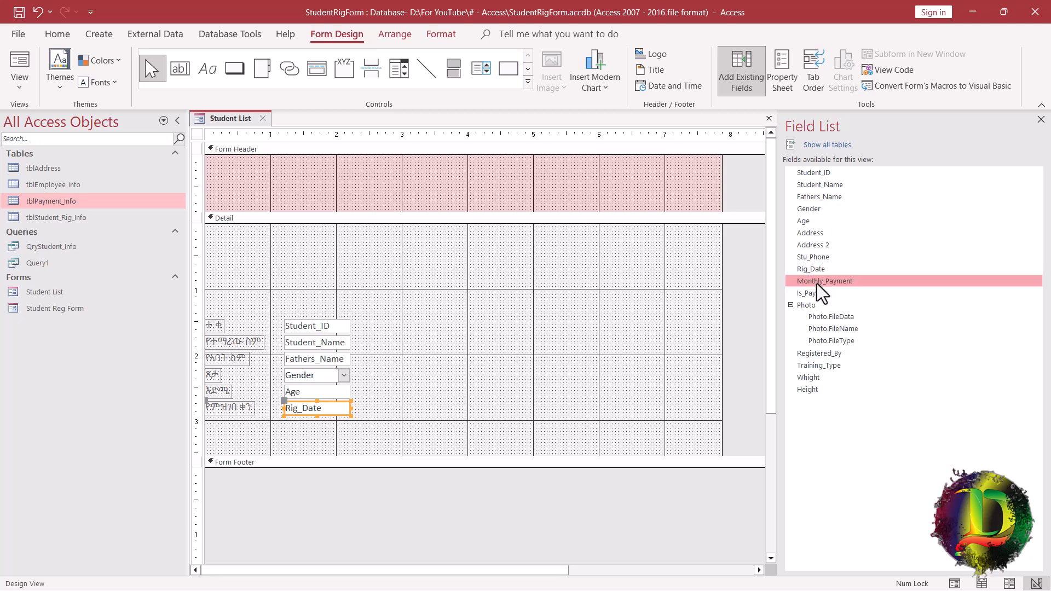
double_click(813, 365)
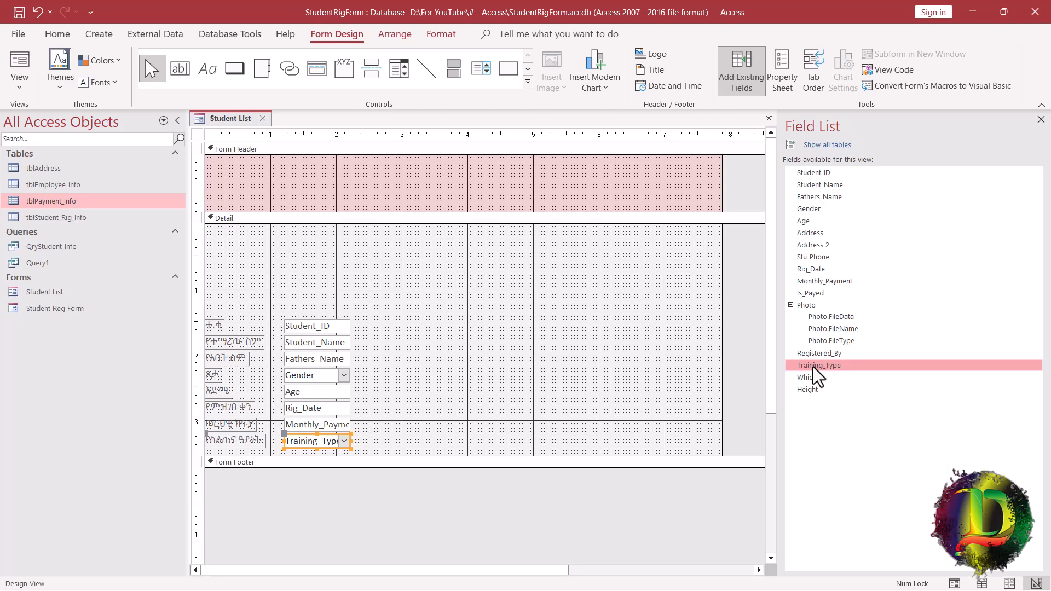
Step: Move all the added fields up to just below the Detail bar and preview the form in Form View before returning to Design View
left_click_drag(411, 305, 305, 355)
right_click(222, 116)
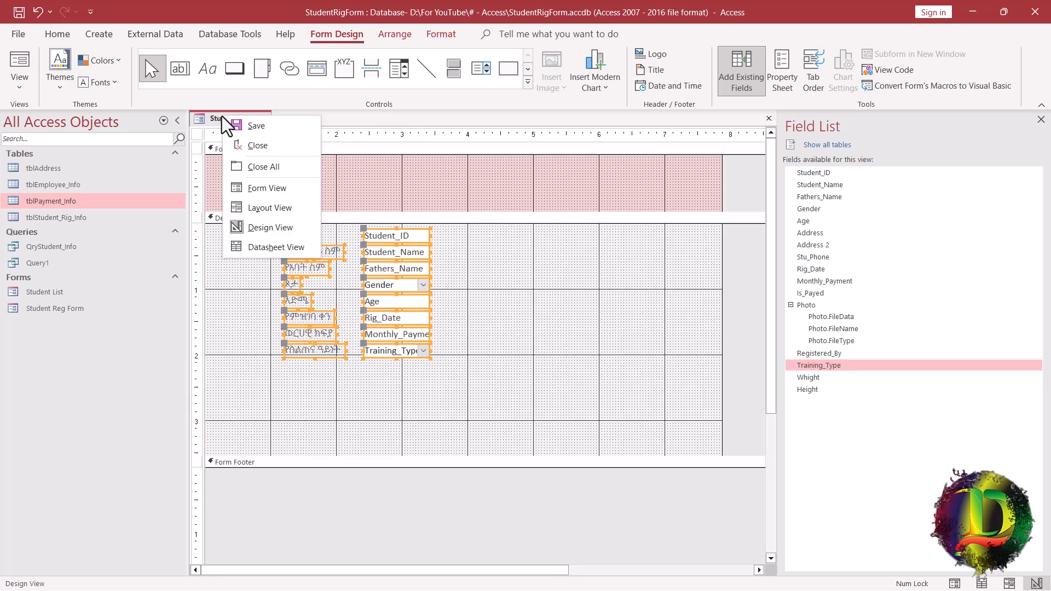
left_click(238, 189)
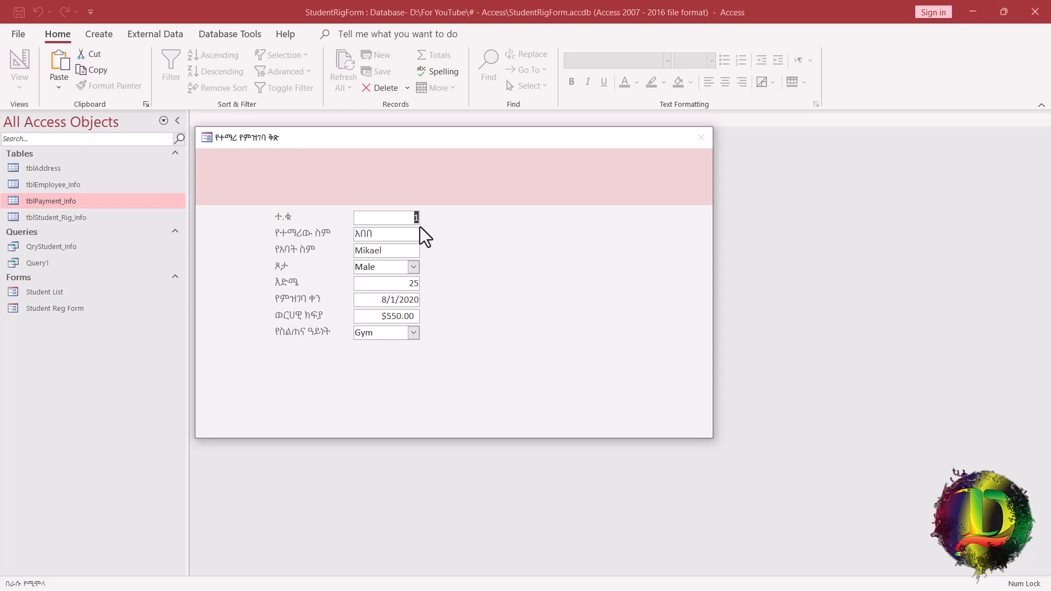
right_click(317, 135)
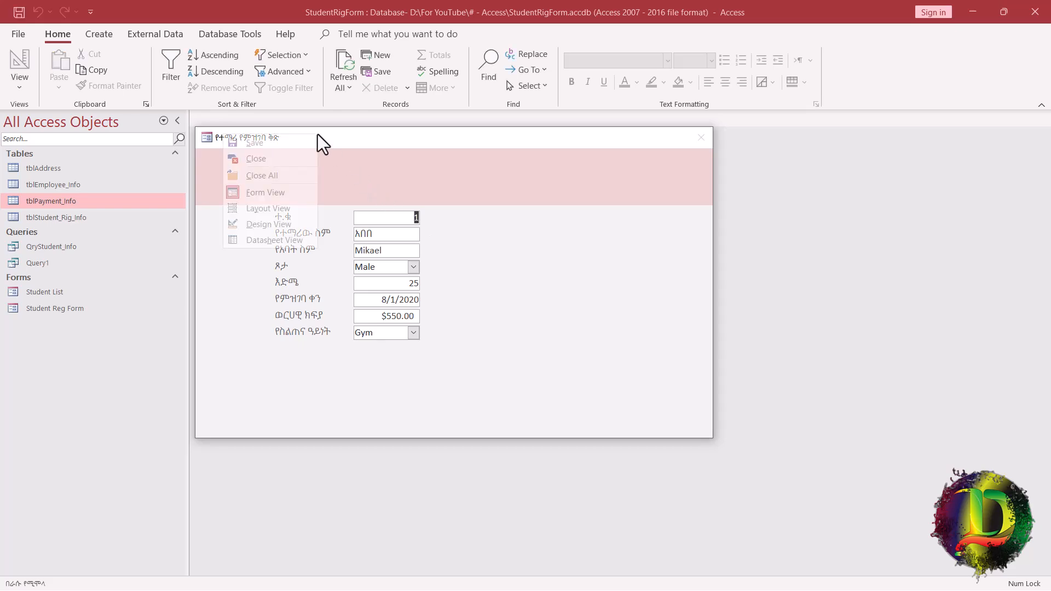
left_click(261, 222)
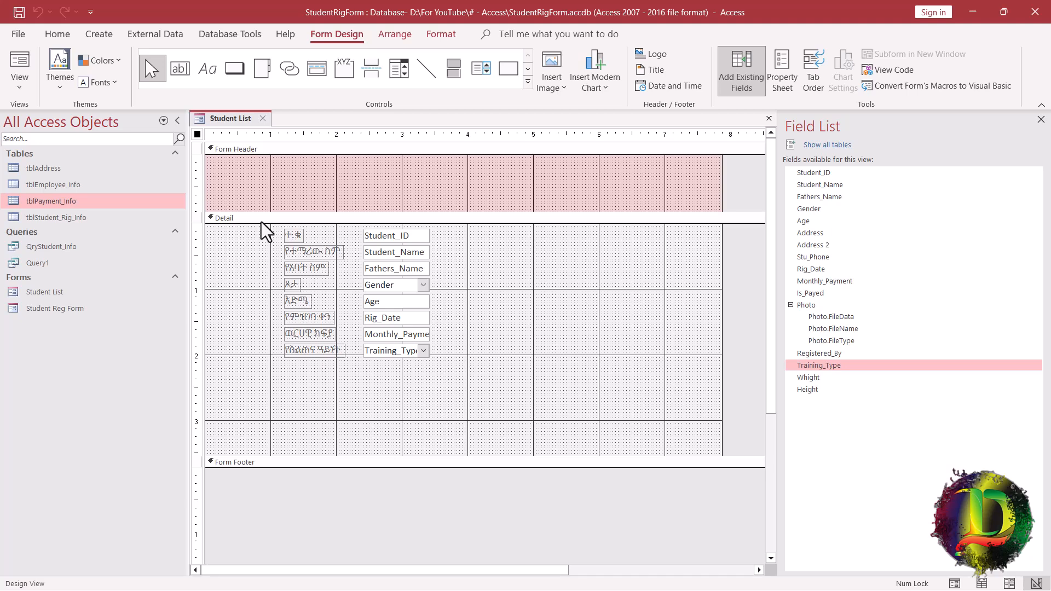
Step: Try arranging all the labels and fields in the Detail section in a stacked layout, and undo it
left_click_drag(485, 391, 268, 222)
right_click(394, 256)
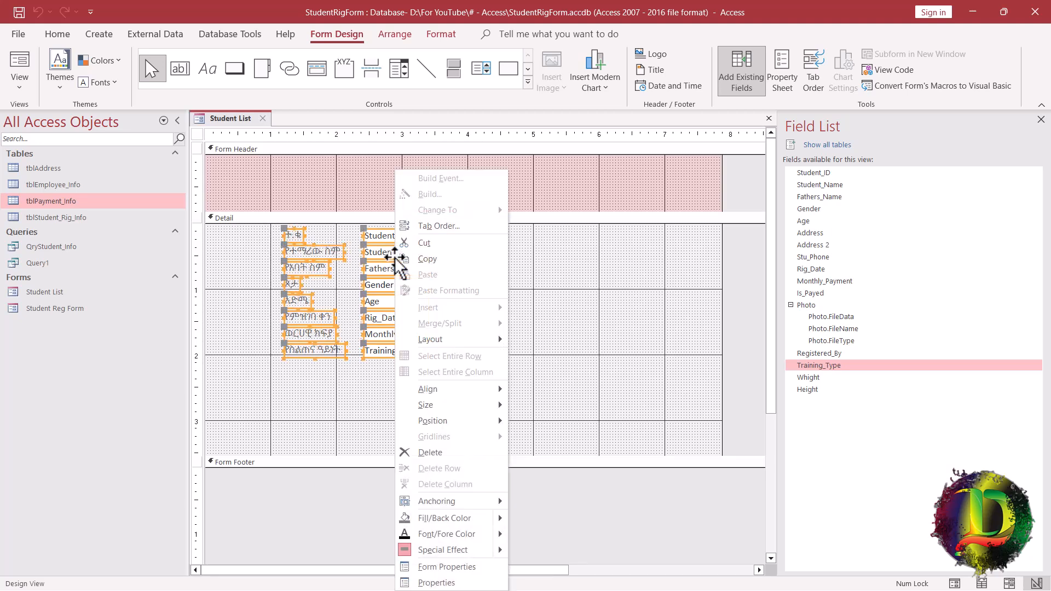
mouse_move(438, 342)
left_click(547, 355)
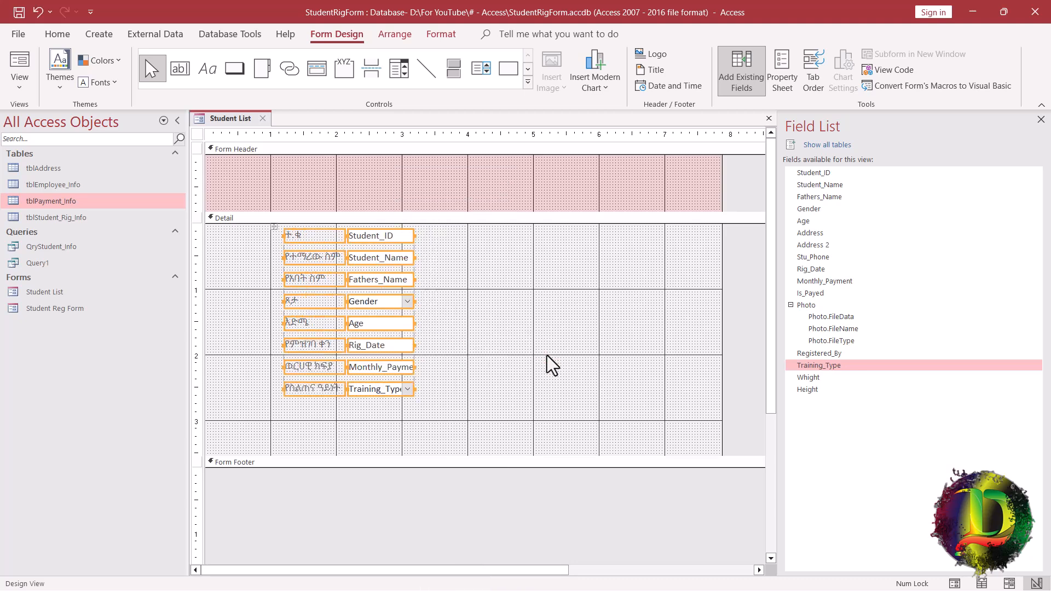
left_click(532, 335)
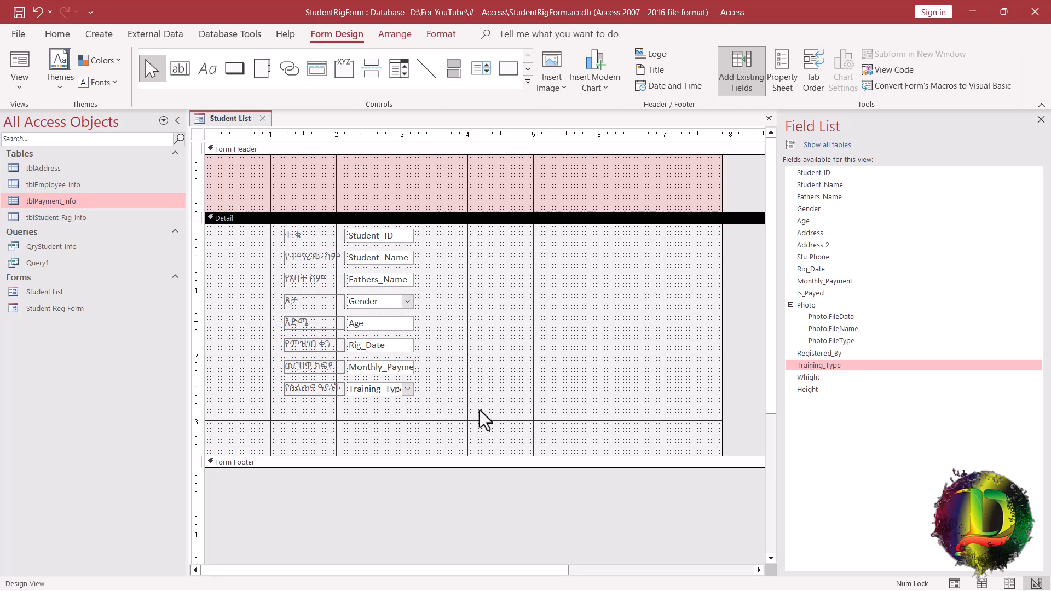
key("ctrl+z")
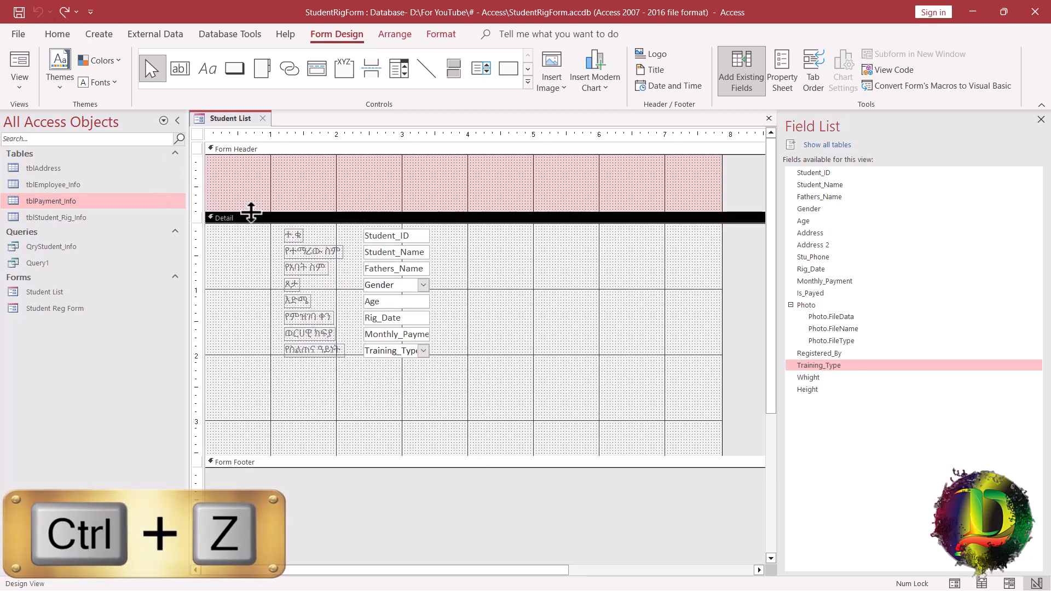
Step: Arrange all the labels and fields in a tabular layout and shift the whole layout to the form's left edge
left_click_drag(261, 227, 304, 204)
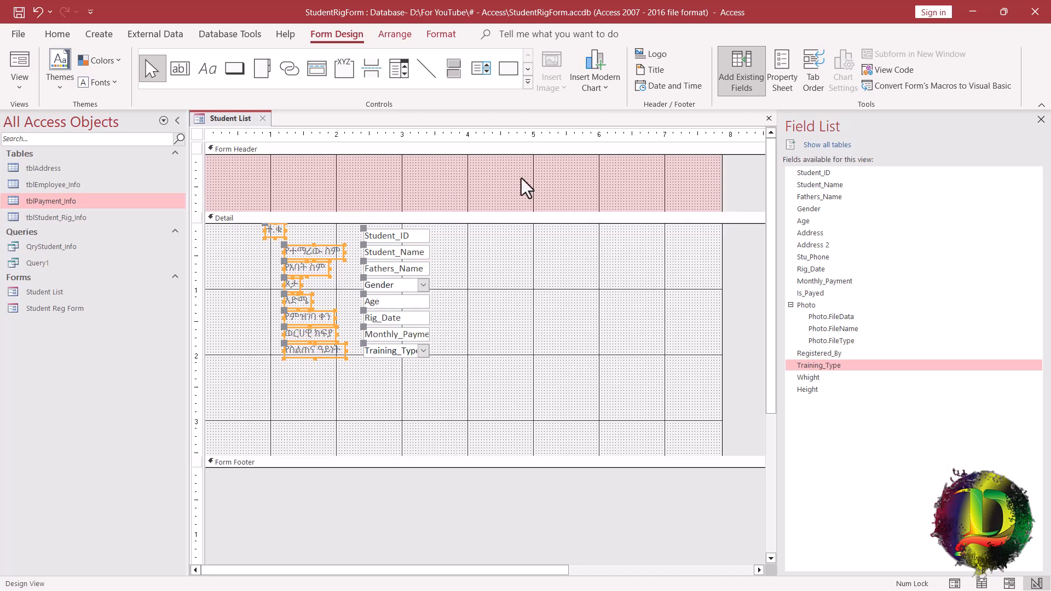
left_click_drag(436, 415, 225, 218)
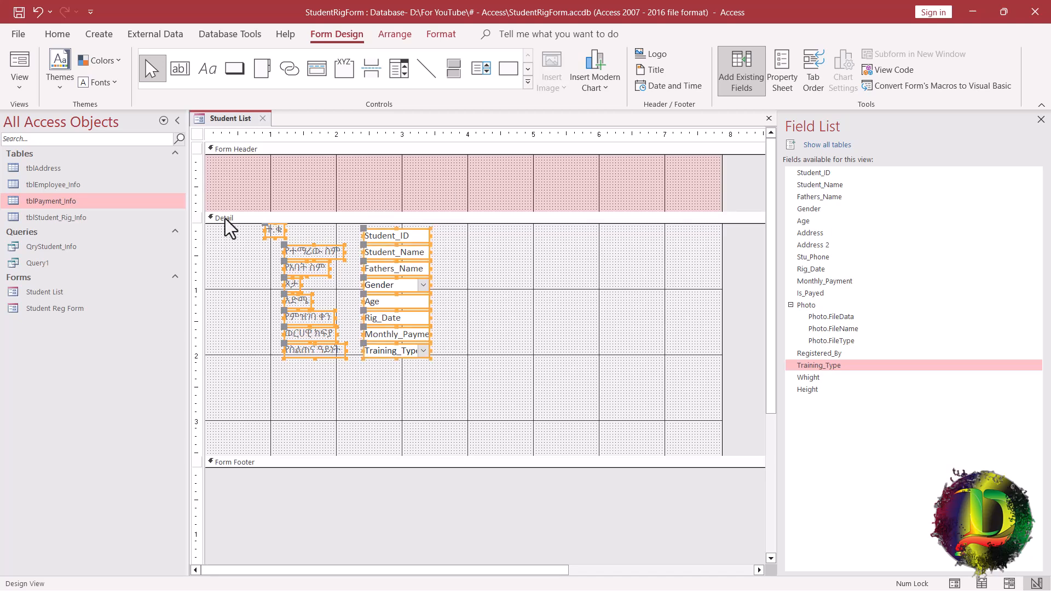
right_click(395, 269)
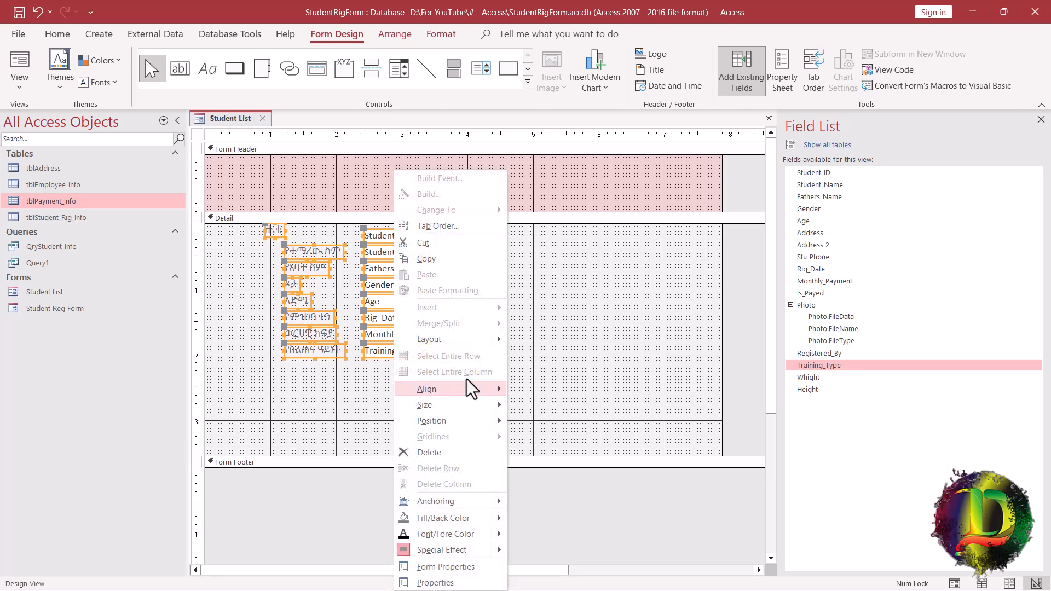
mouse_move(499, 340)
left_click(540, 343)
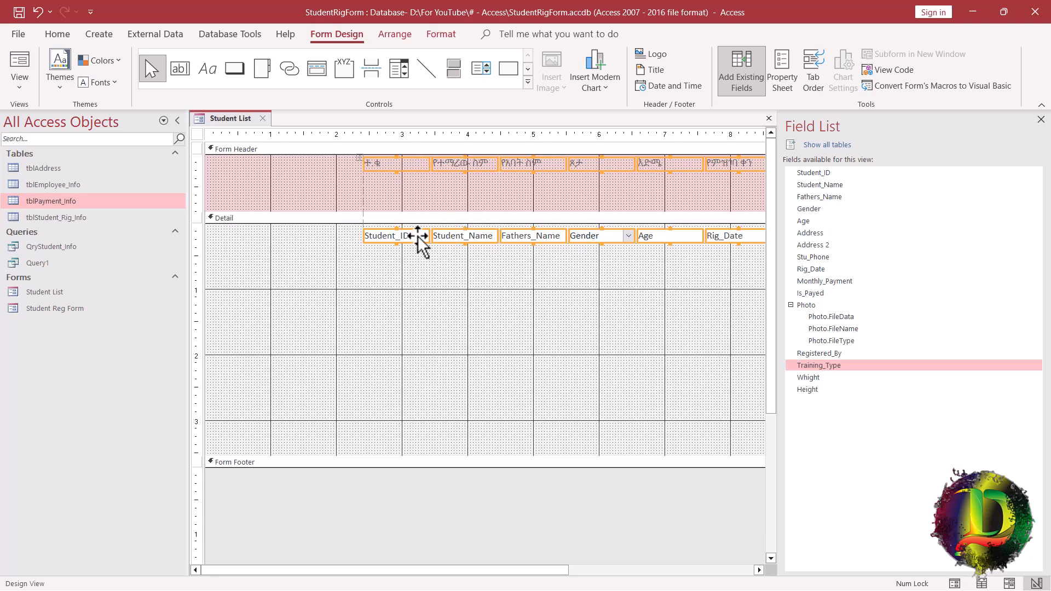
left_click_drag(472, 236, 319, 237)
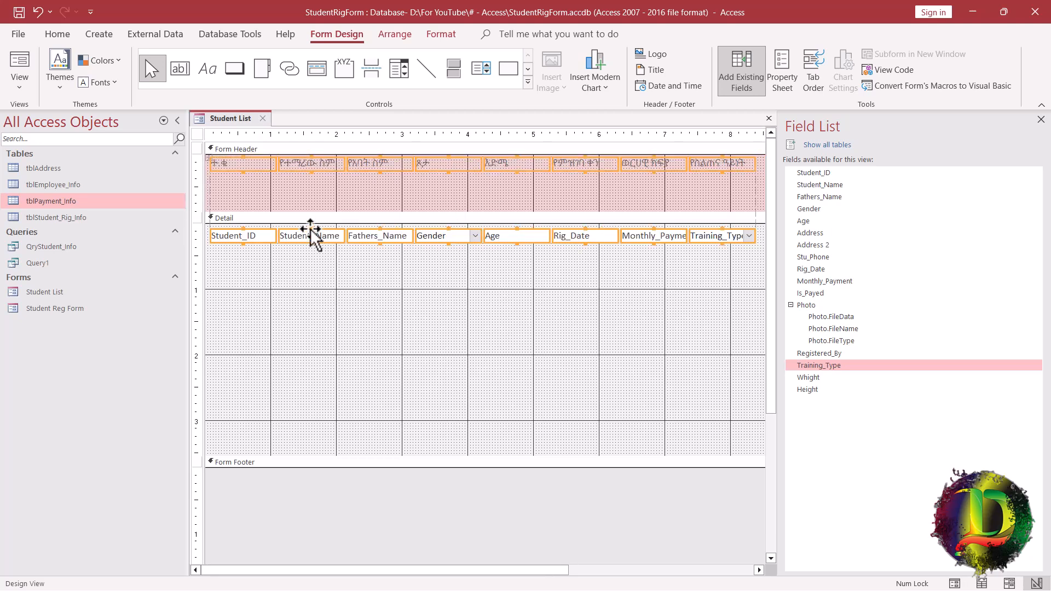
Step: Preview the tabular Student List form in Form View and return to Design View
right_click(226, 123)
left_click(261, 193)
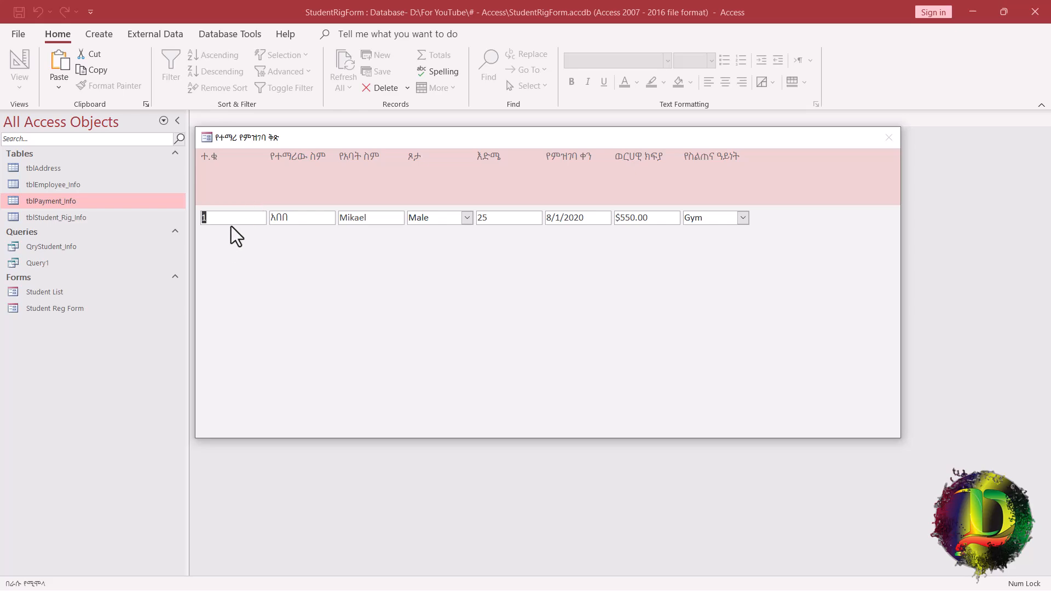
right_click(235, 137)
left_click(205, 228)
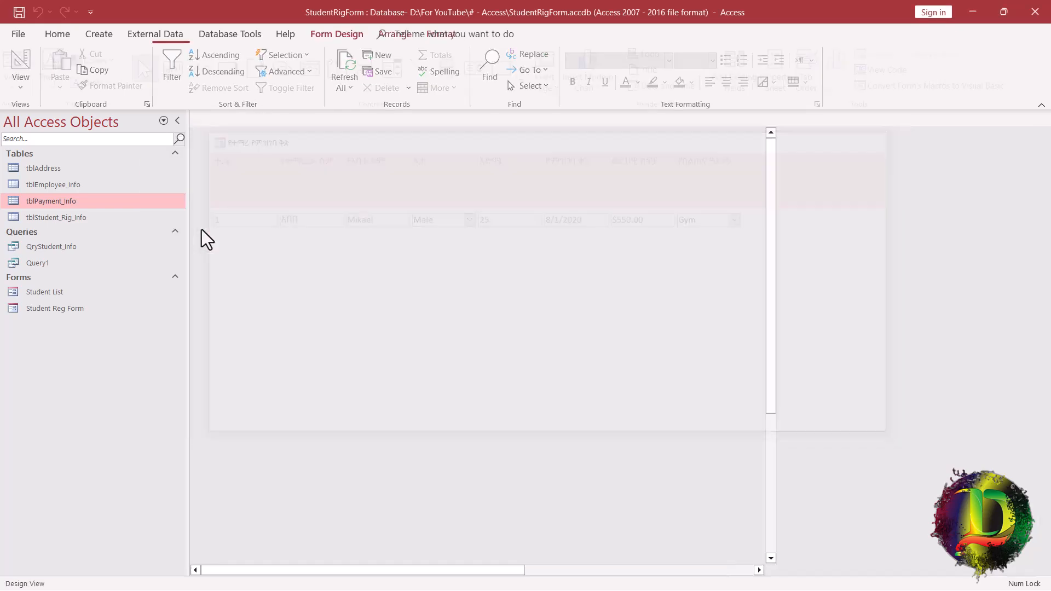
Step: Shrink the Form Header to just fit the column labels and make all the labels bold, centered and Automatic black
left_click_drag(631, 212, 628, 175)
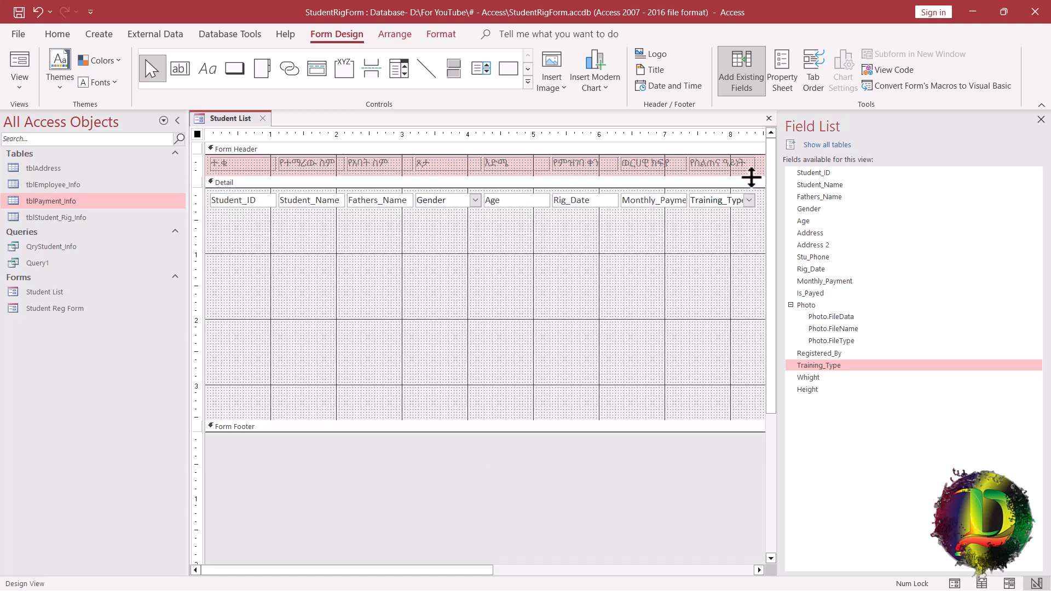
left_click_drag(759, 163, 221, 169)
left_click(65, 34)
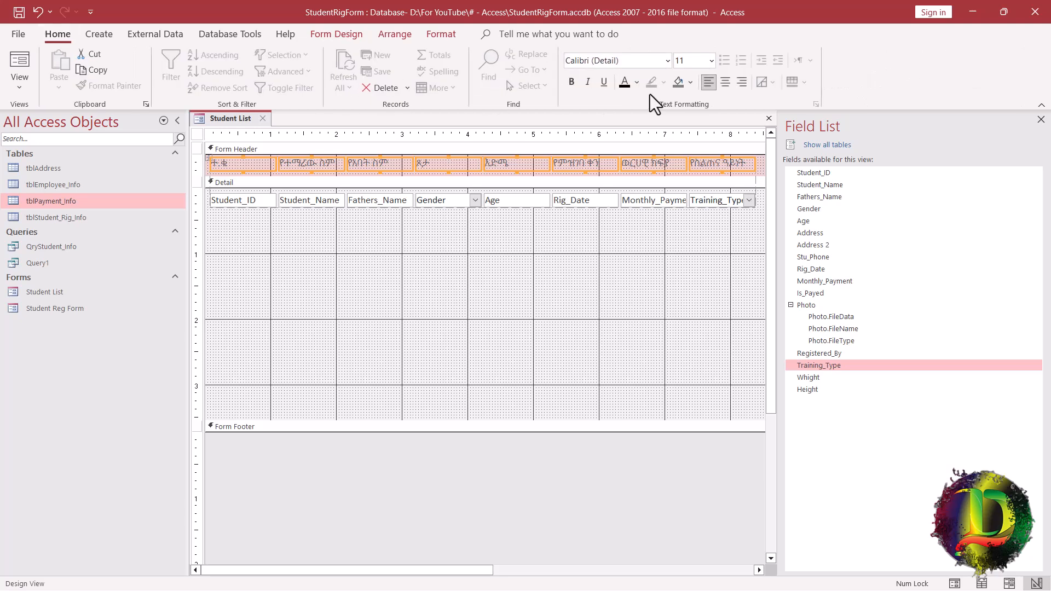
left_click(571, 85)
left_click(637, 84)
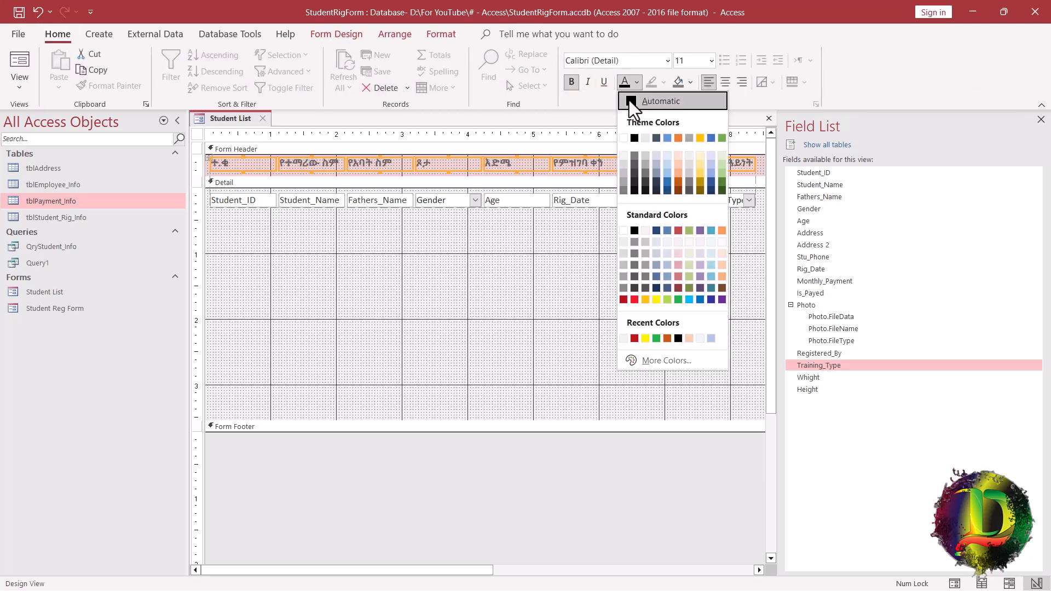
left_click(629, 101)
left_click(725, 83)
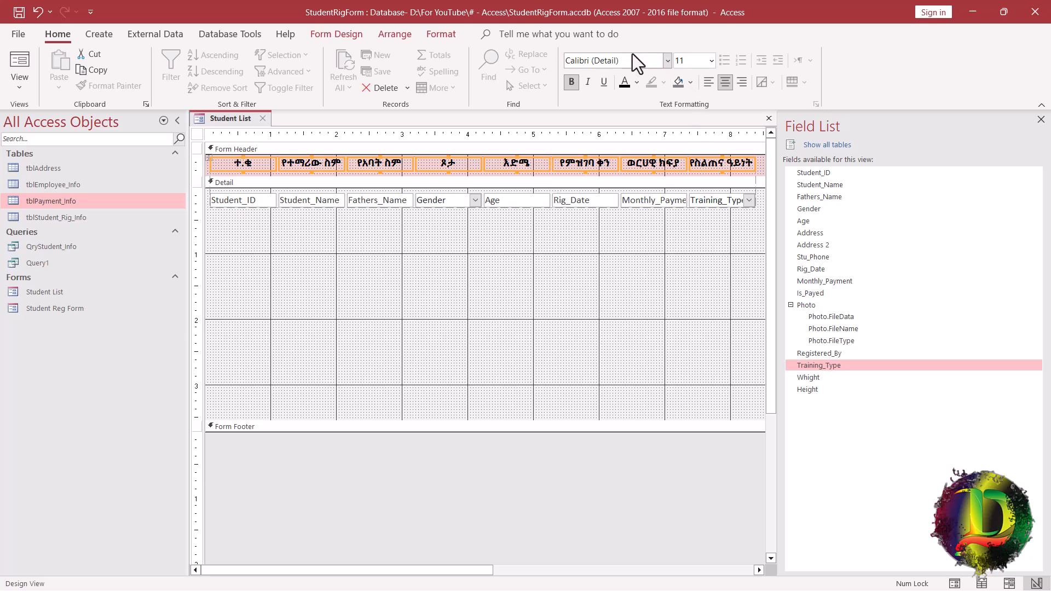
Step: Set the special effect of all the header labels to Raised
left_click(345, 36)
left_click(780, 70)
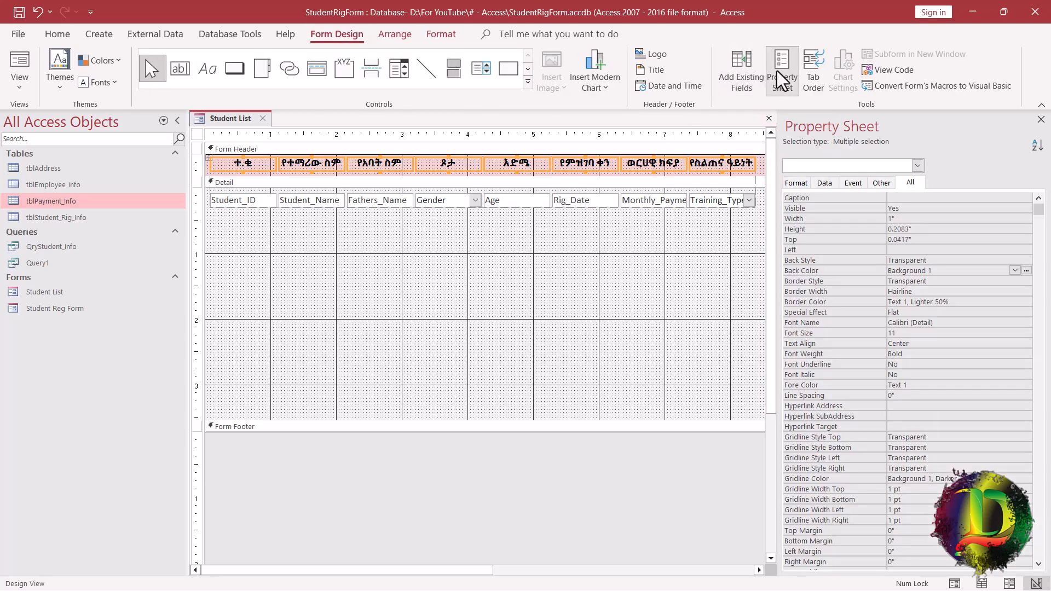
left_click(811, 314)
left_click(1026, 312)
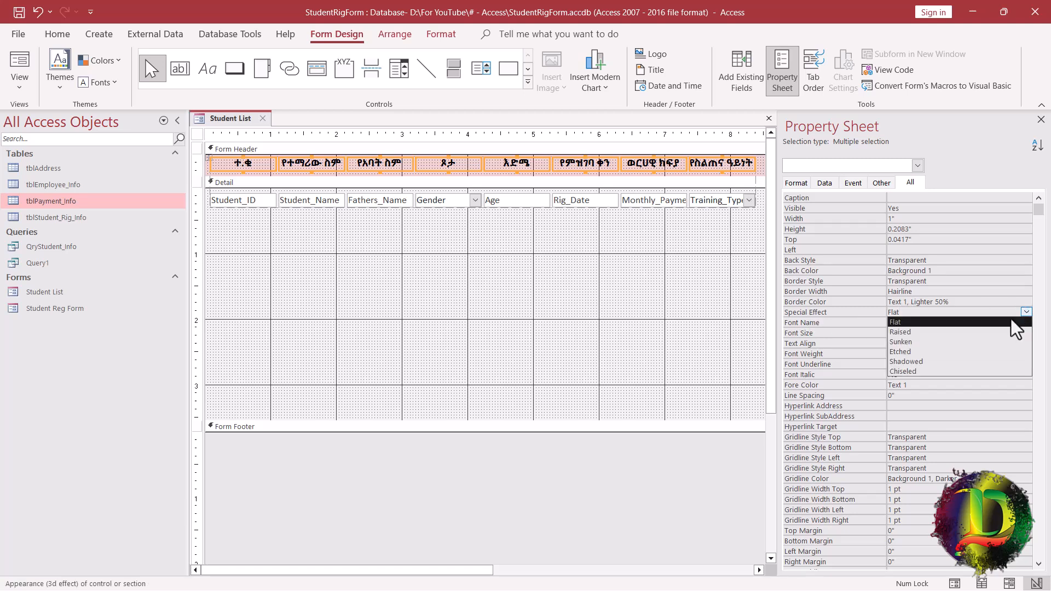
left_click(940, 333)
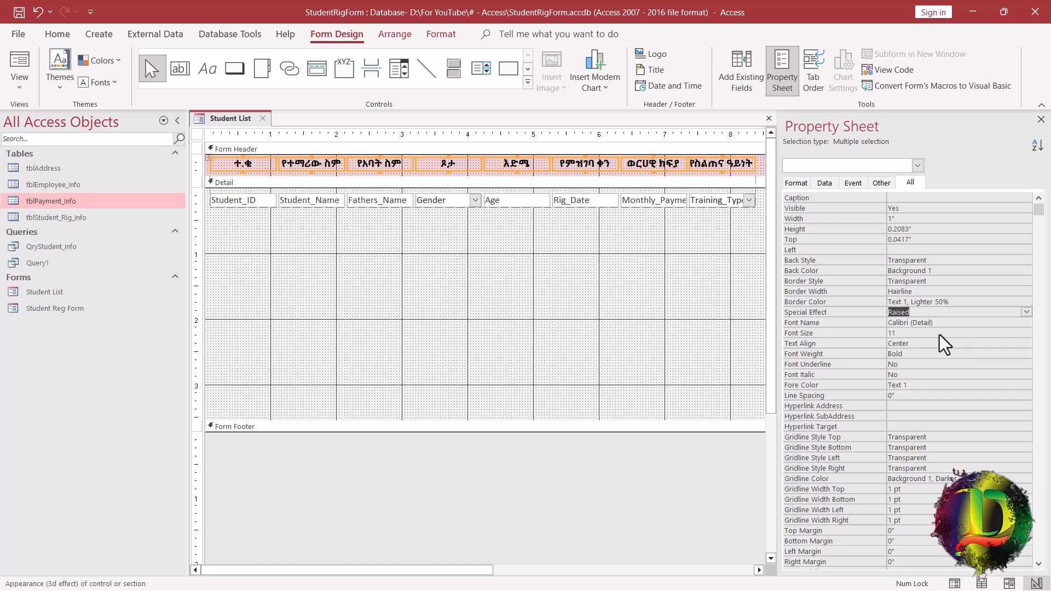
Step: Preview the header labels with the Raised effect in Form View and return to Design View
right_click(225, 120)
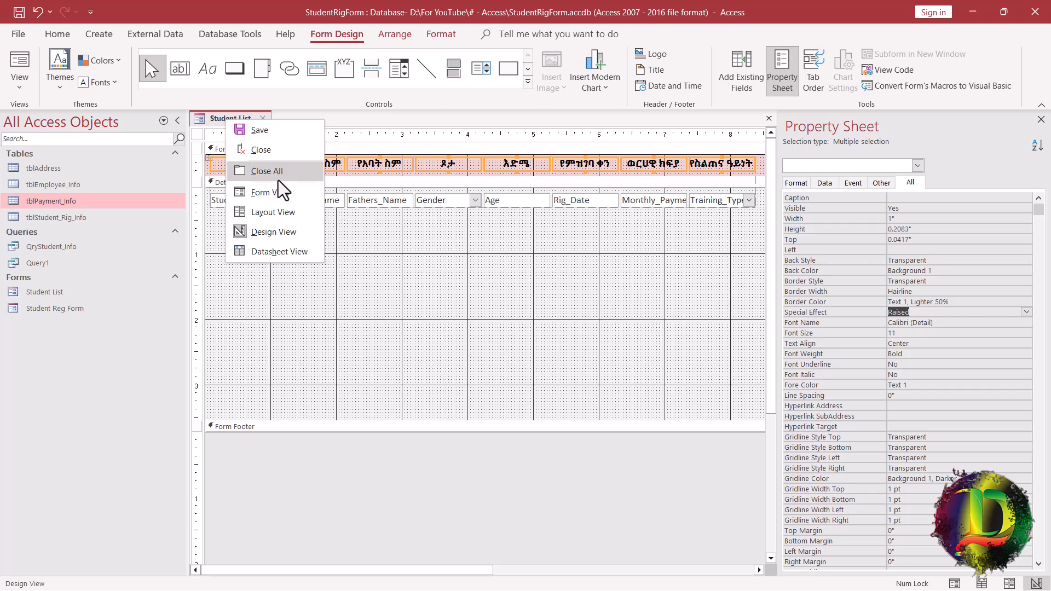
left_click(274, 195)
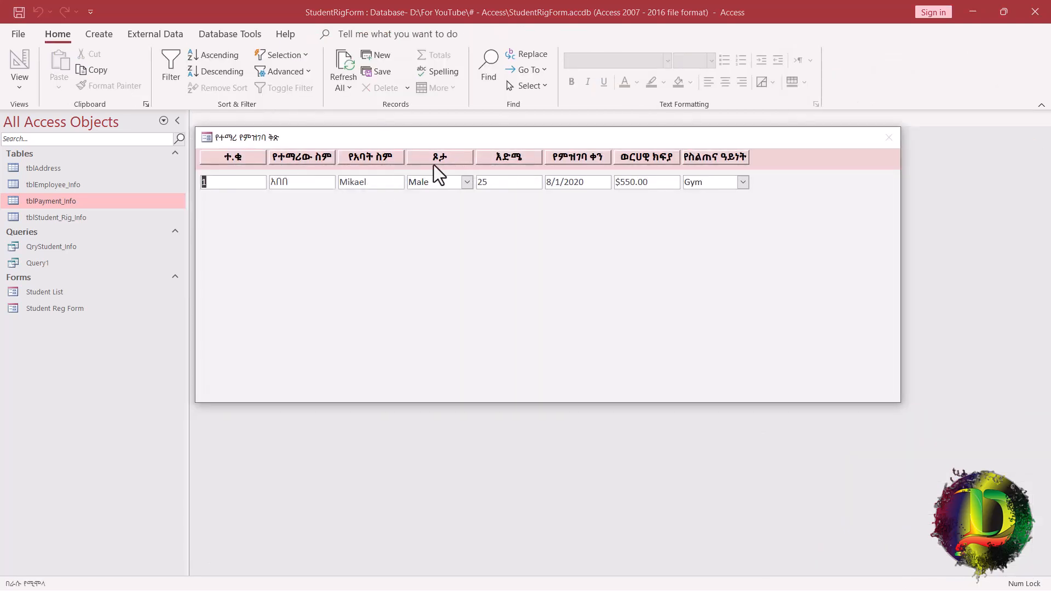
right_click(290, 137)
left_click(234, 229)
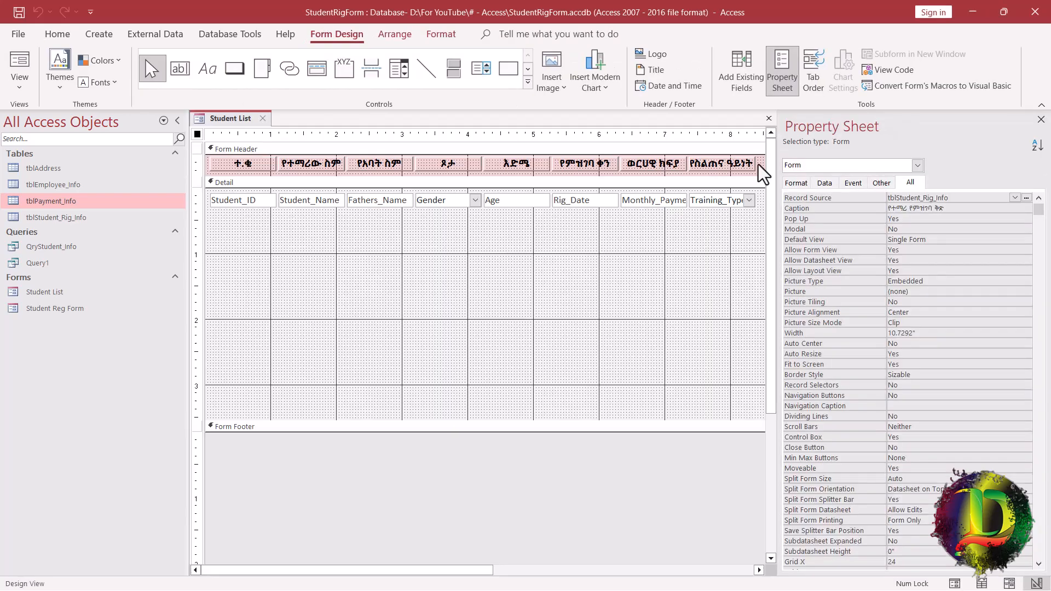
Step: Set the border color of all the header labels to Background 1, Darker 5% and trim the Form Header's height slightly
left_click(200, 165)
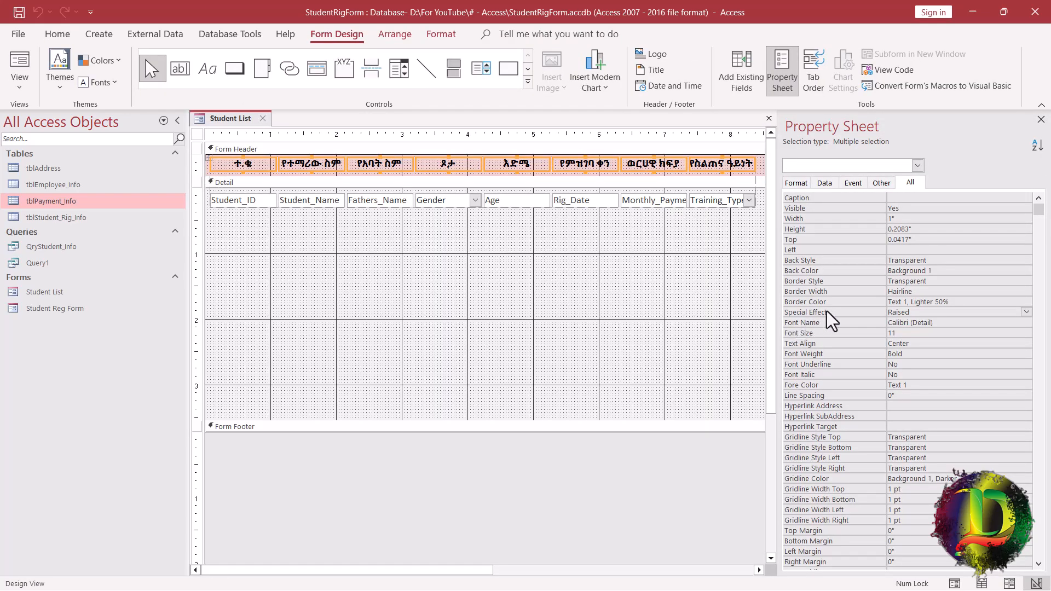
left_click(1016, 302)
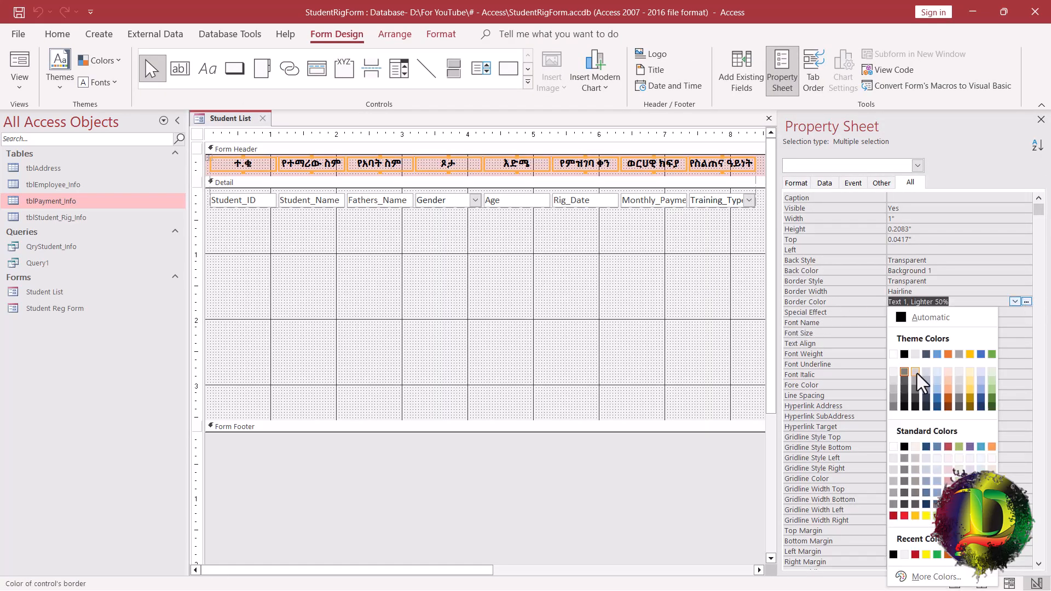
left_click(895, 373)
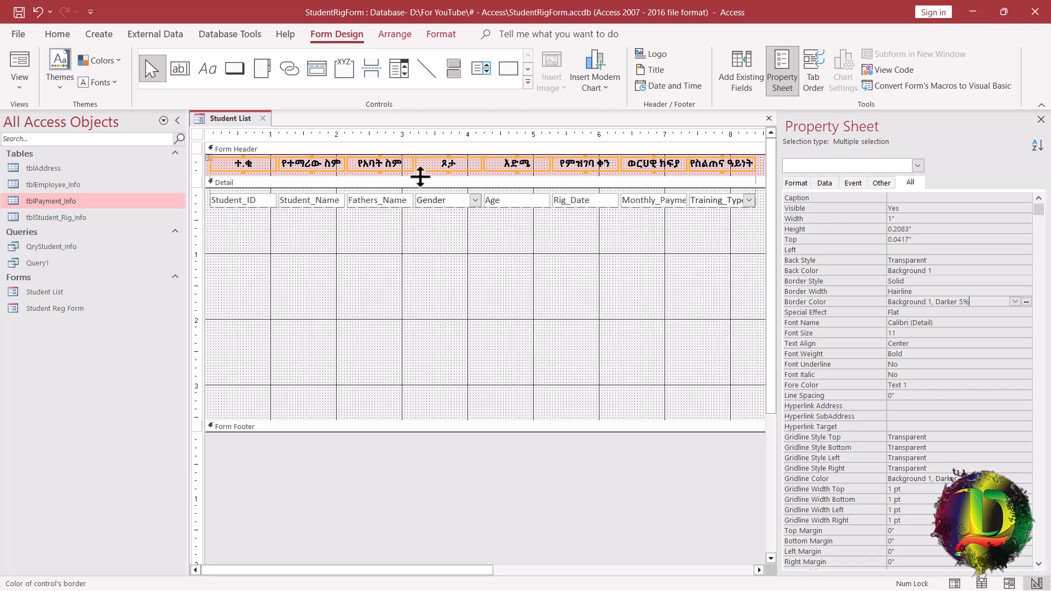
left_click(421, 177)
Step: Preview the header labels with the new border color in Form View and return to Design View
right_click(223, 117)
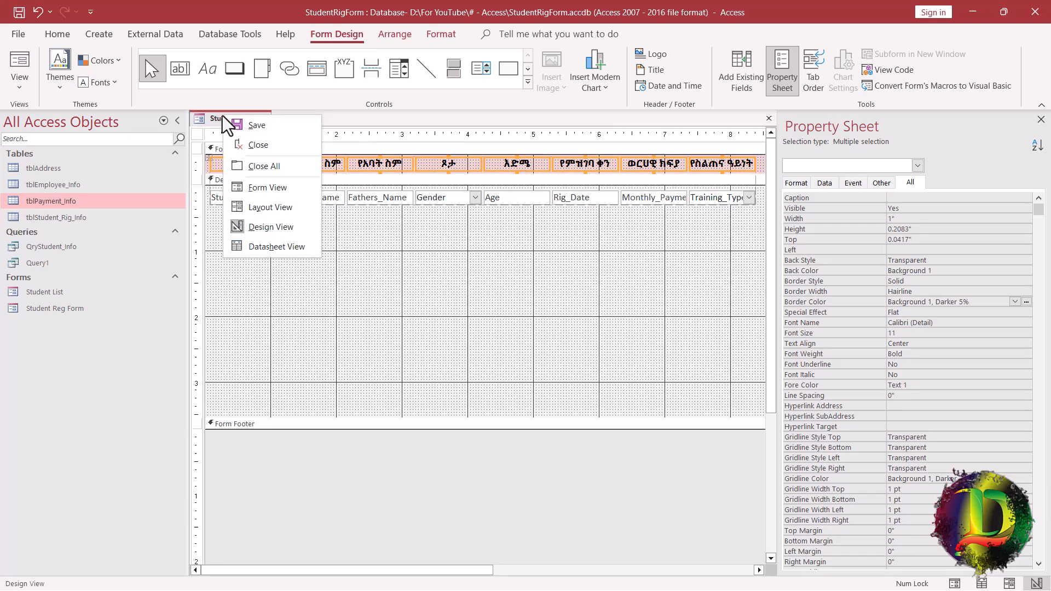
left_click(249, 186)
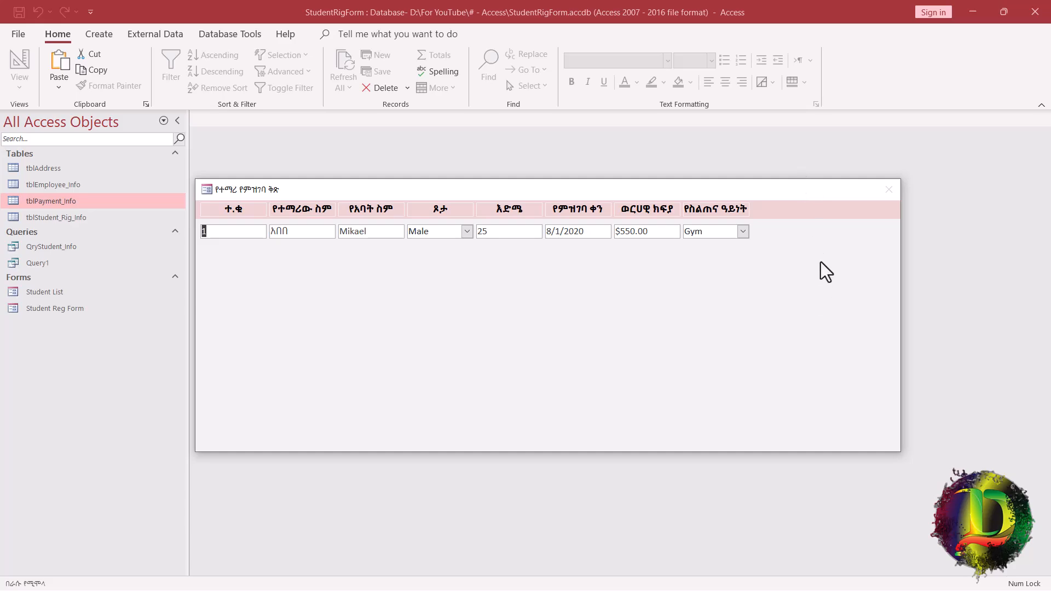
right_click(284, 188)
left_click(257, 278)
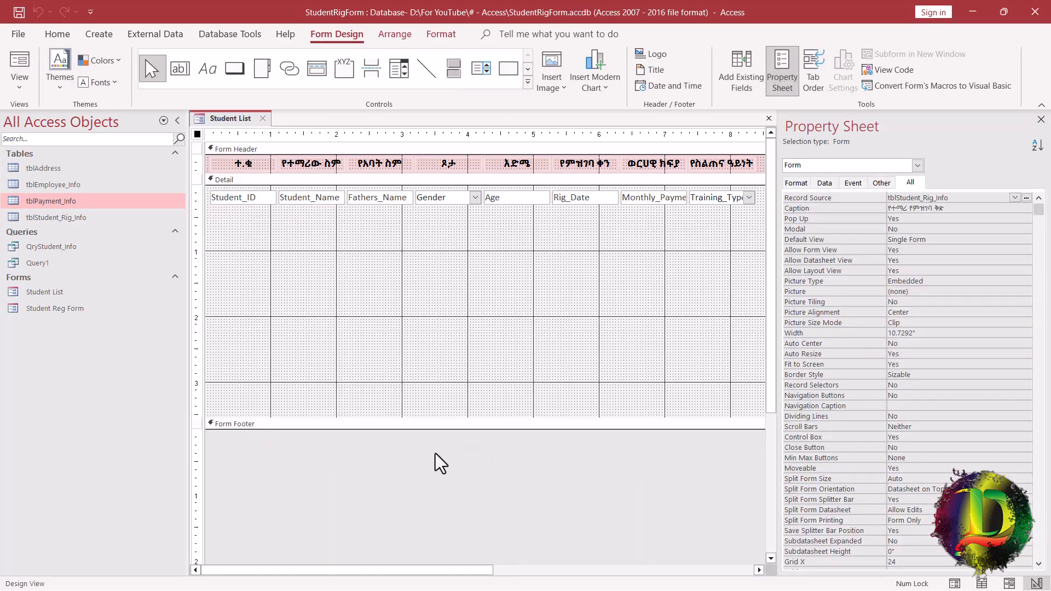
Step: Narrow the form to about 8.54 inches wide, preview it in Form View and return to Design View
left_click_drag(395, 567, 624, 569)
left_click_drag(618, 219, 474, 264)
left_click_drag(564, 569, 305, 570)
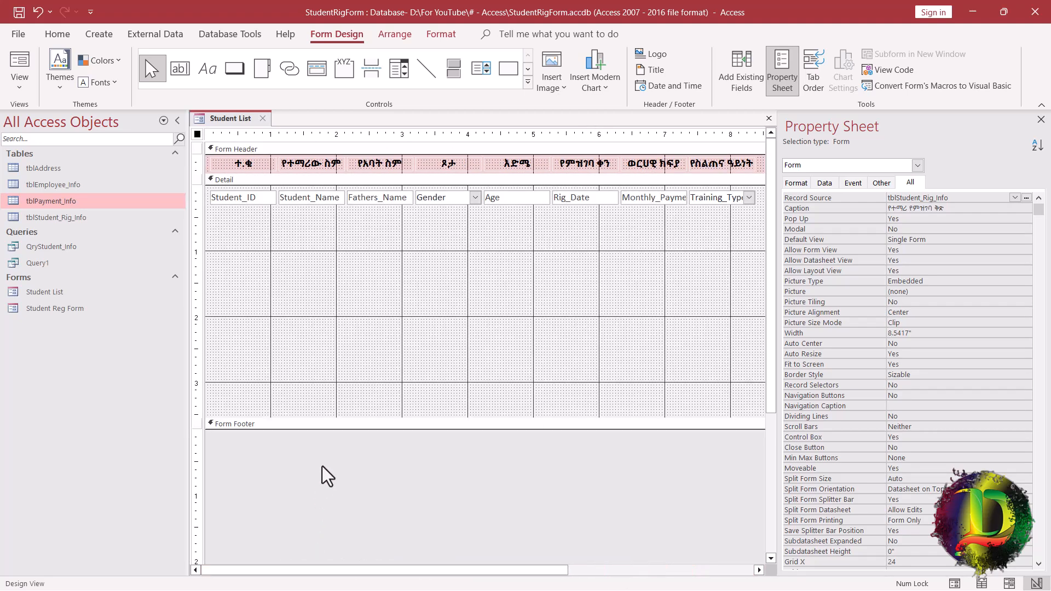
right_click(228, 119)
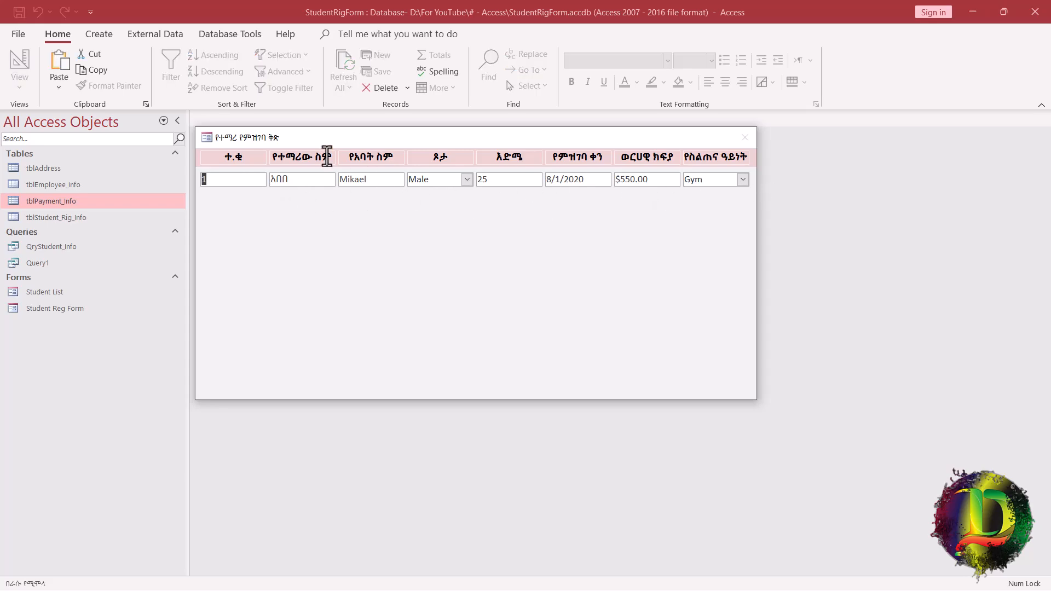
right_click(267, 133)
left_click(197, 223)
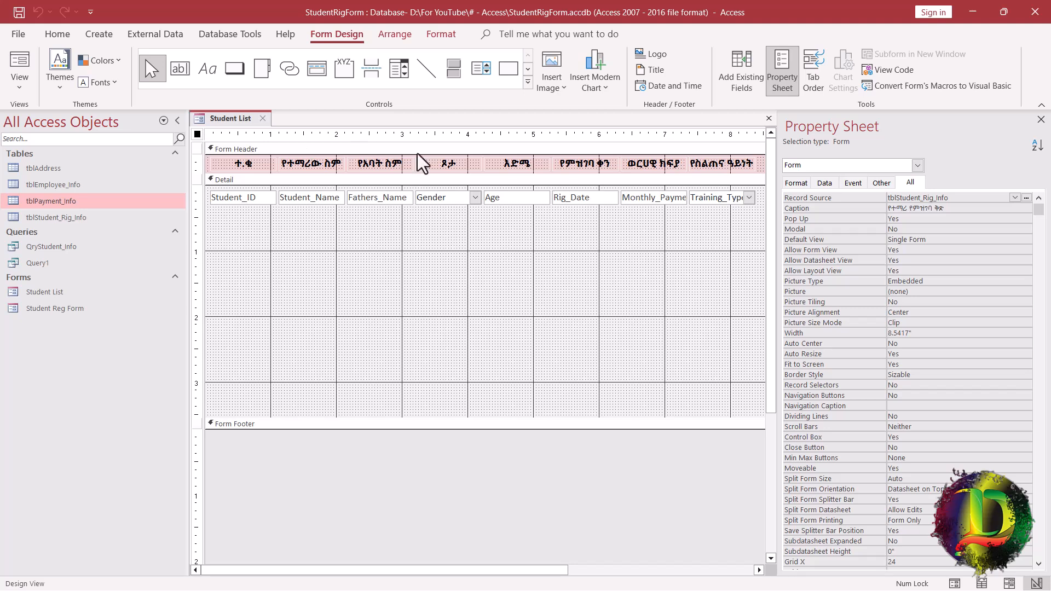
Step: Set the form's Default View property to Continuous Forms
left_click(827, 166)
left_click(804, 197)
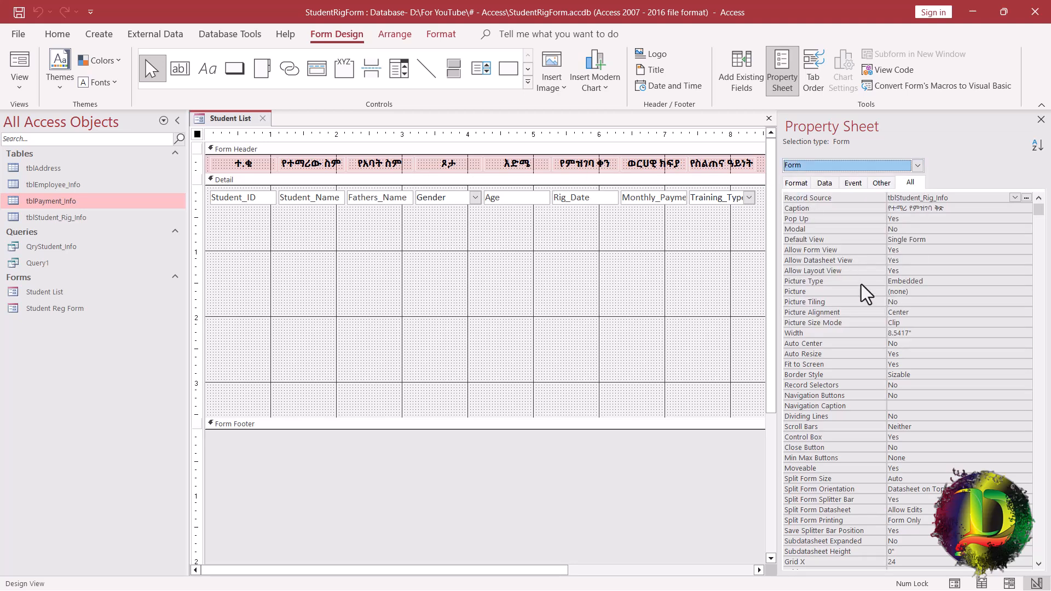
left_click(912, 185)
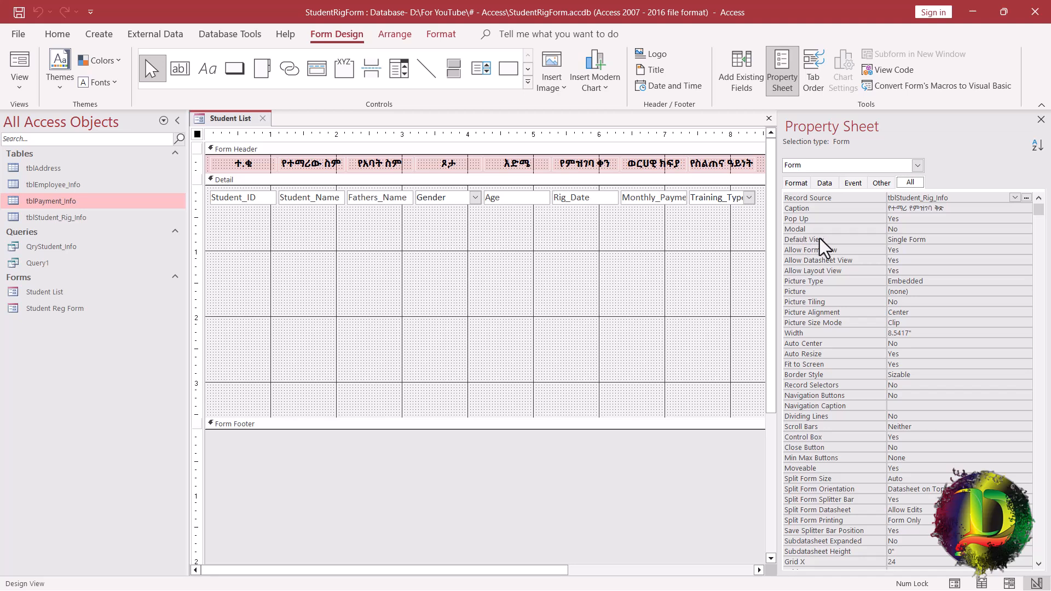
left_click(940, 240)
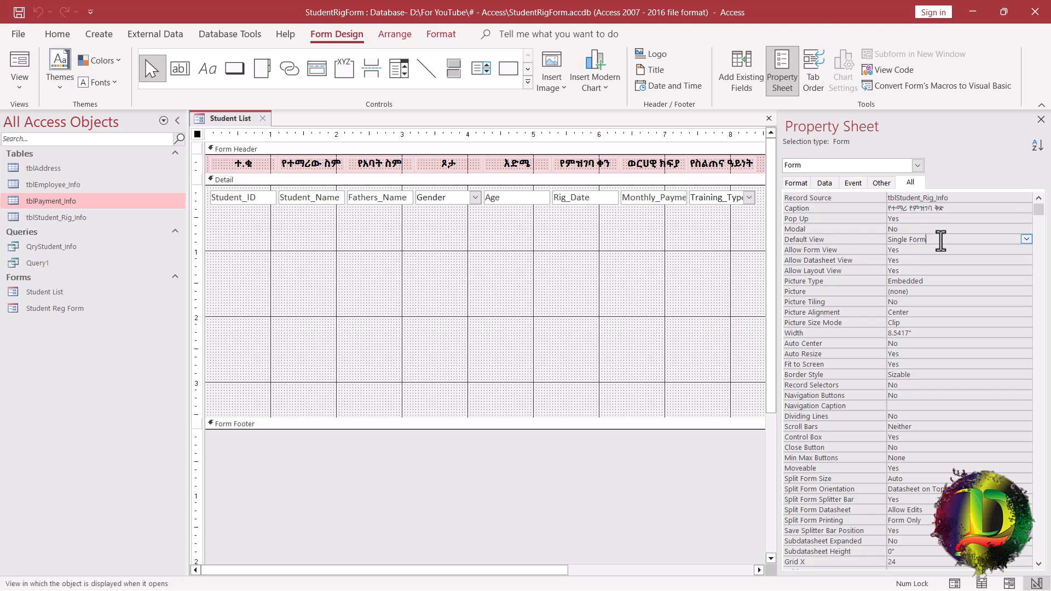
left_click(1026, 240)
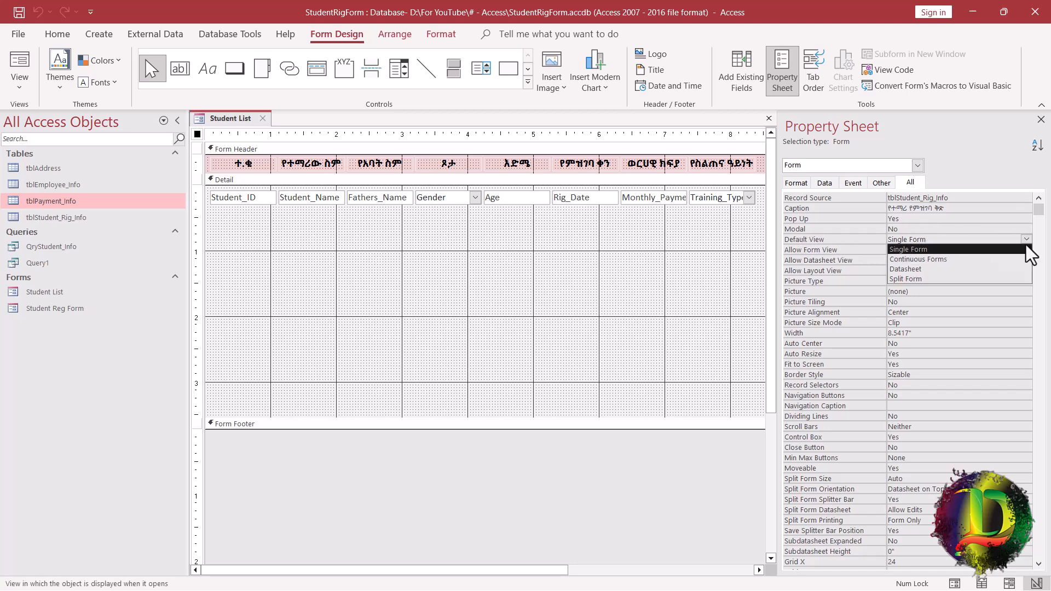
left_click(910, 260)
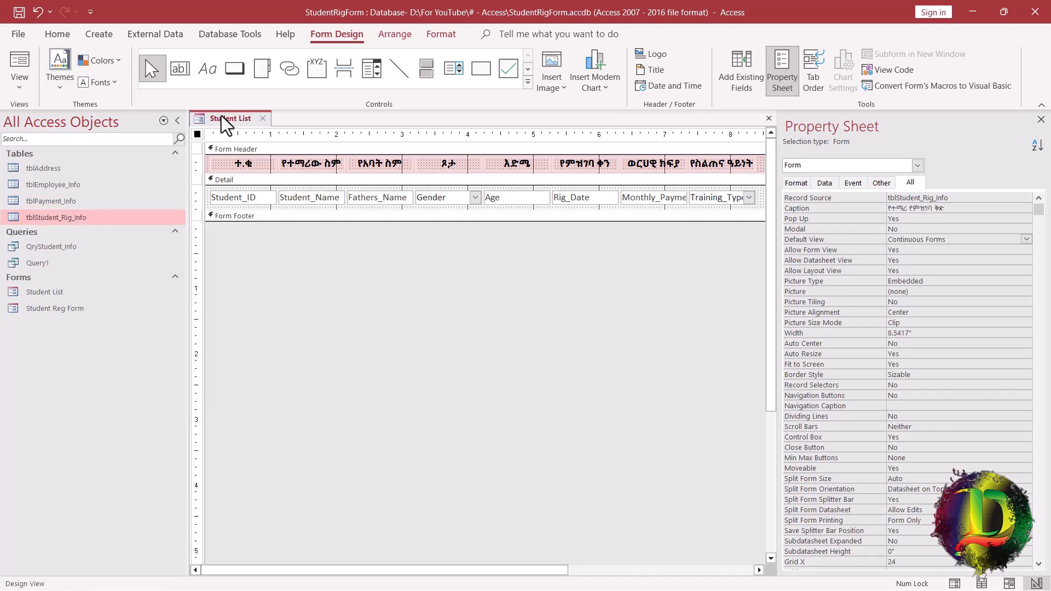
Step: Preview the continuous list in Form View, move its window higher on the screen and return to Design View
right_click(222, 115)
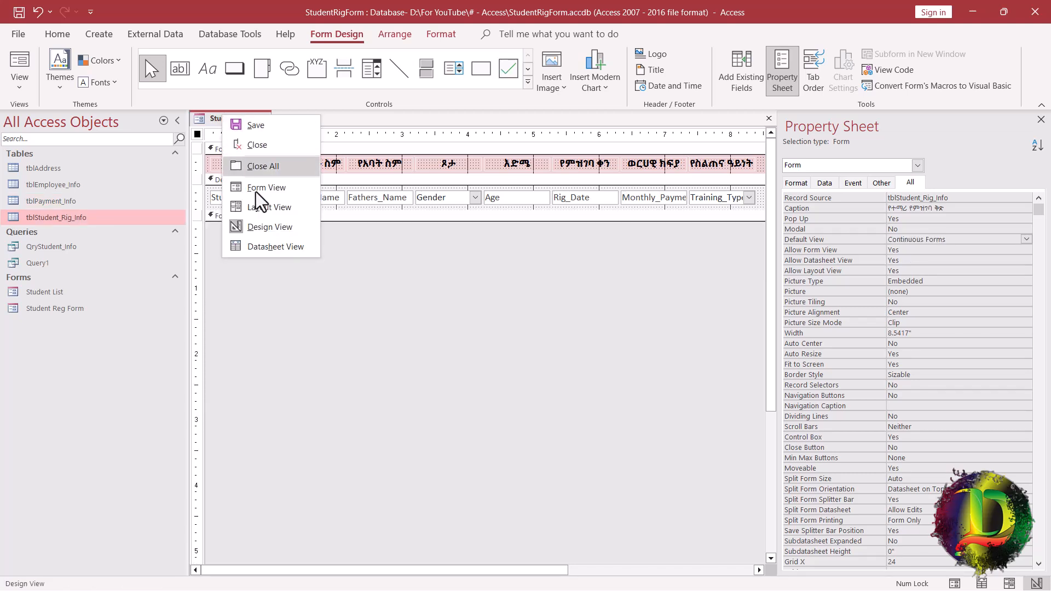
left_click(257, 191)
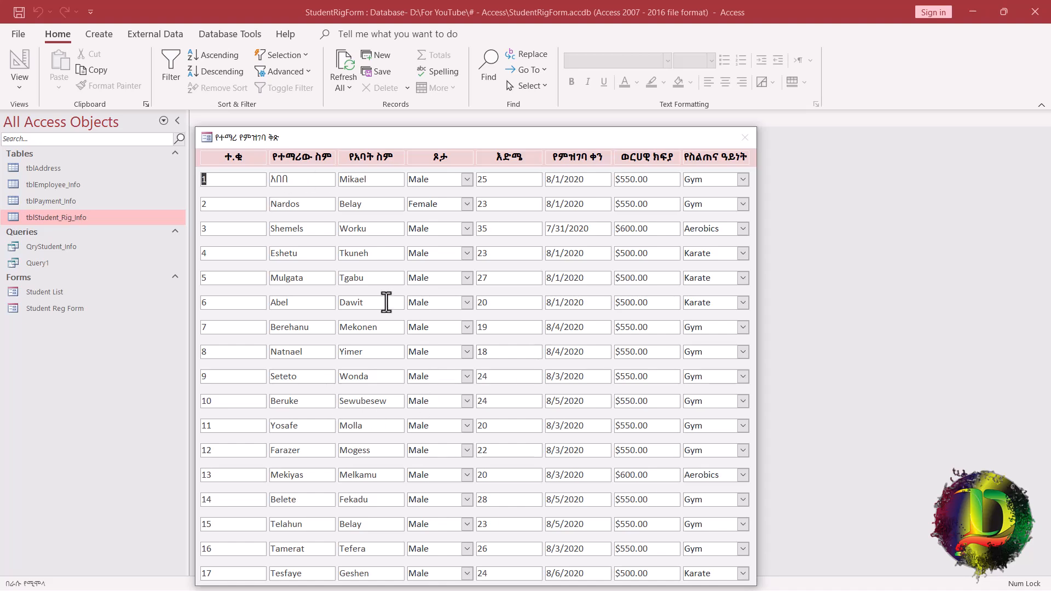
left_click_drag(373, 139, 366, 77)
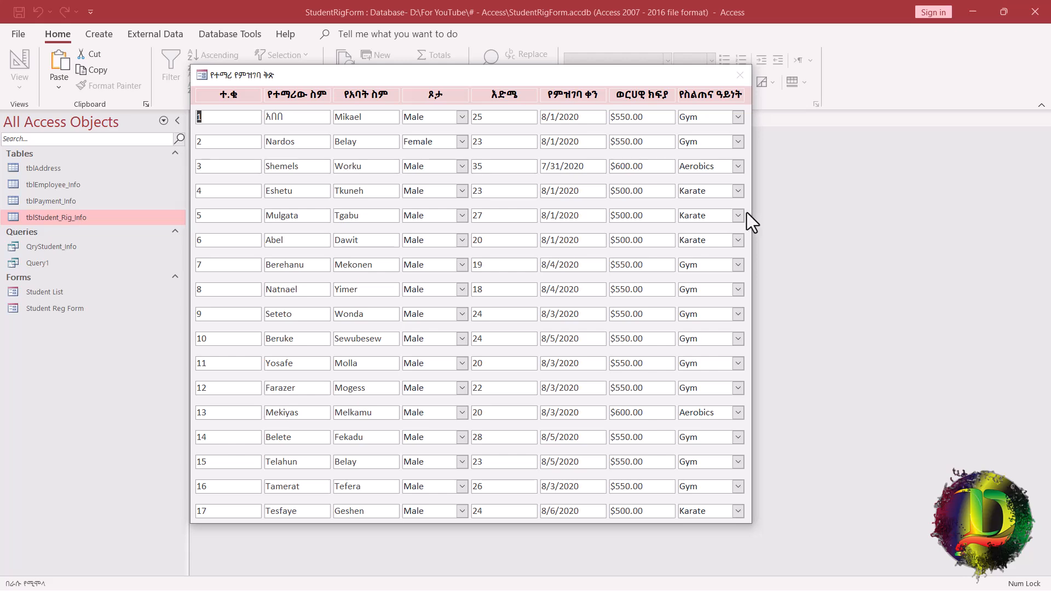
right_click(225, 77)
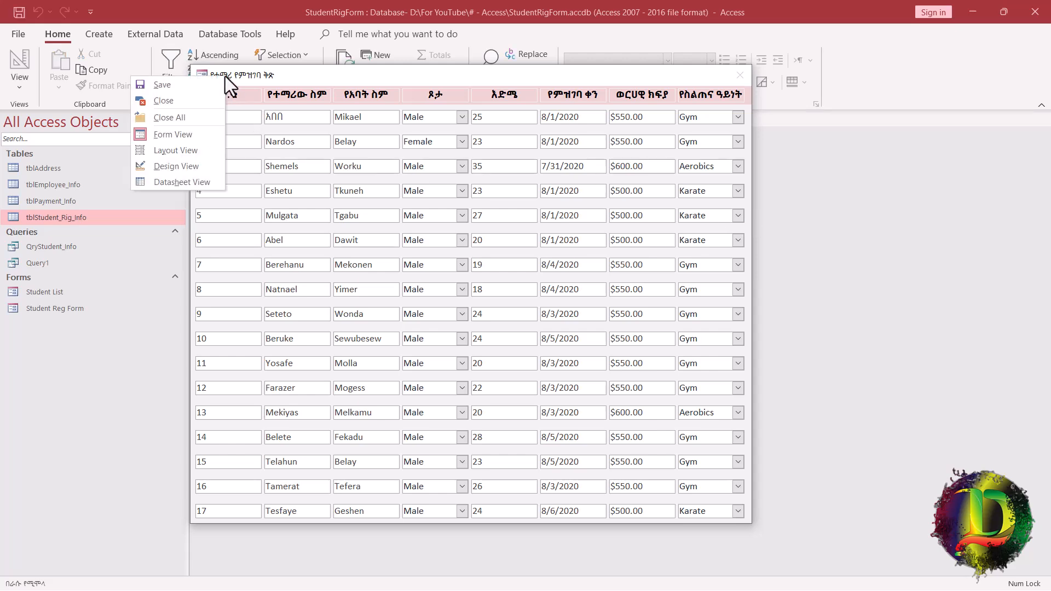
left_click(162, 169)
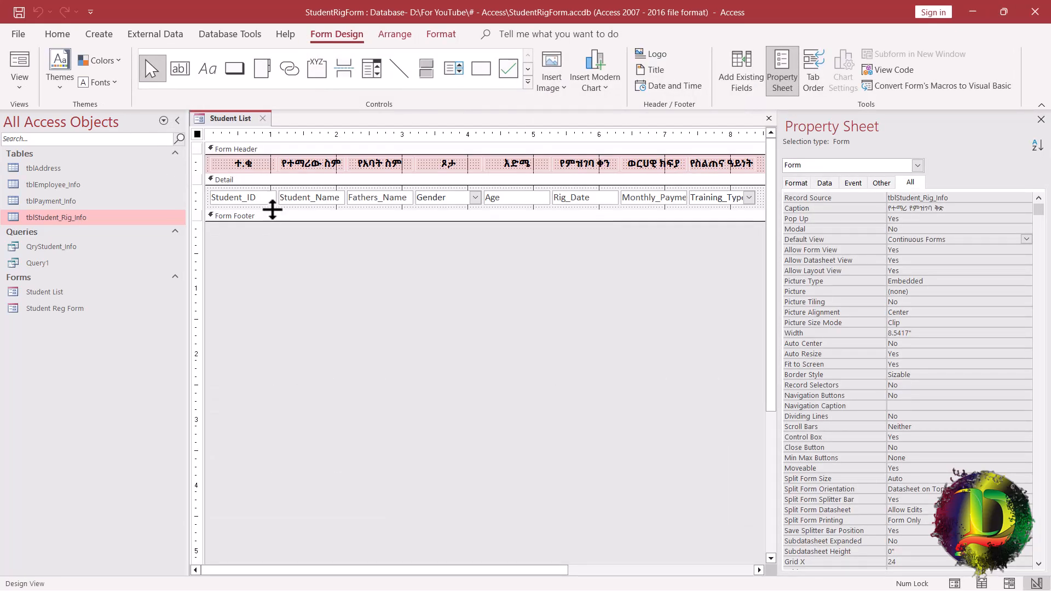
Step: Trim the Detail section's height slightly and set the form's Scroll Bars property to Vertical Only
left_click_drag(273, 212, 273, 209)
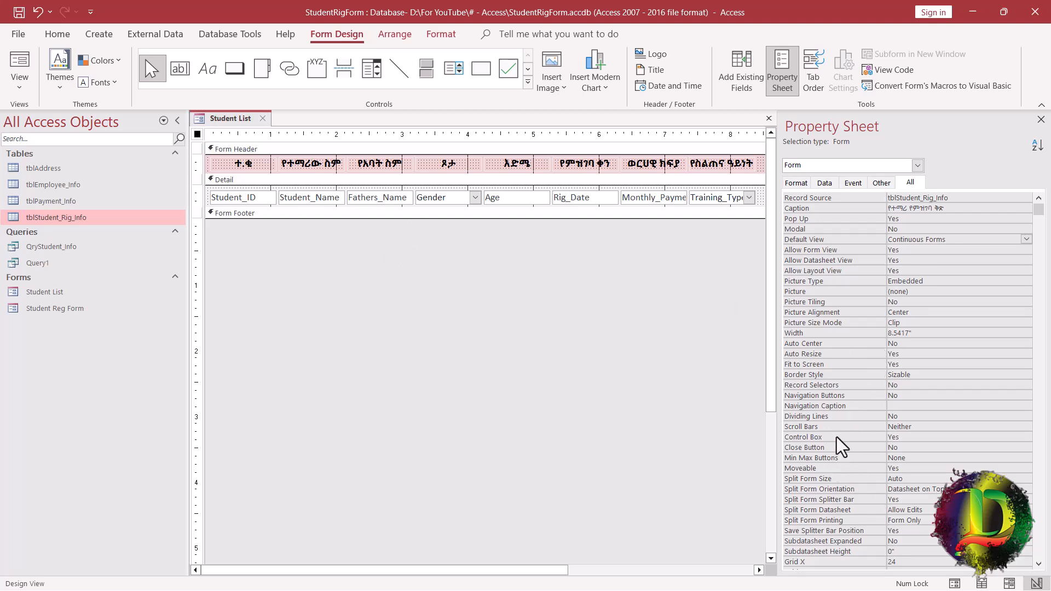
left_click(883, 431)
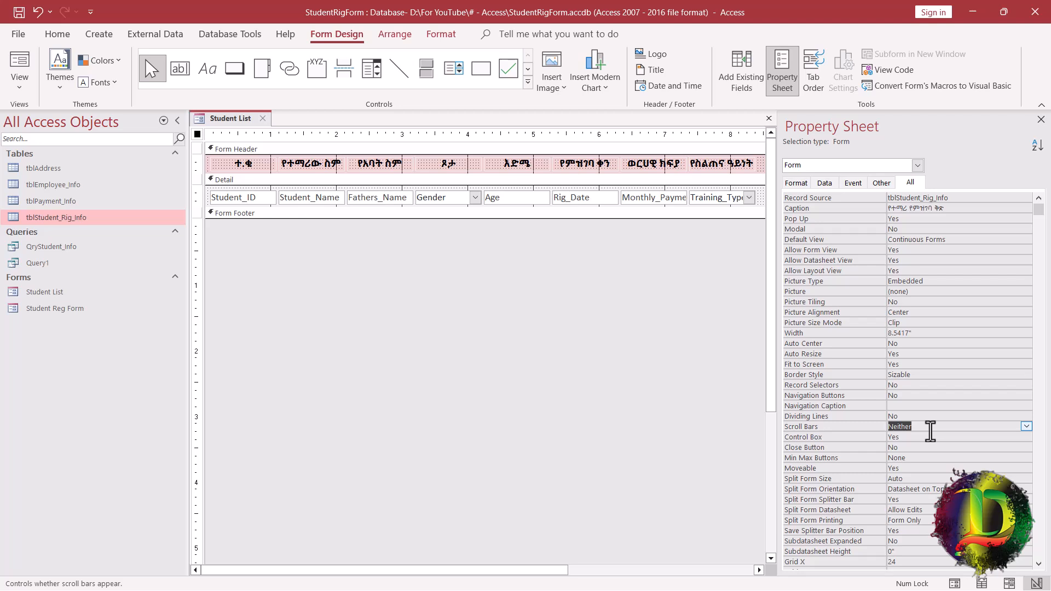
left_click(1027, 426)
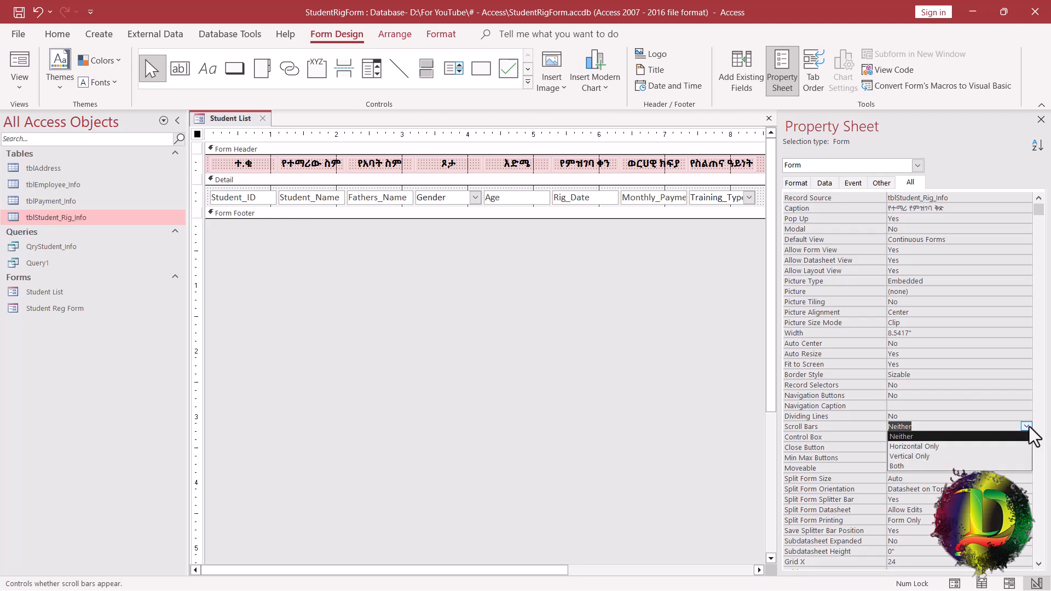
left_click(919, 456)
Step: Preview the form in Form View and scroll through the student records down to the last one and back to the first
right_click(232, 126)
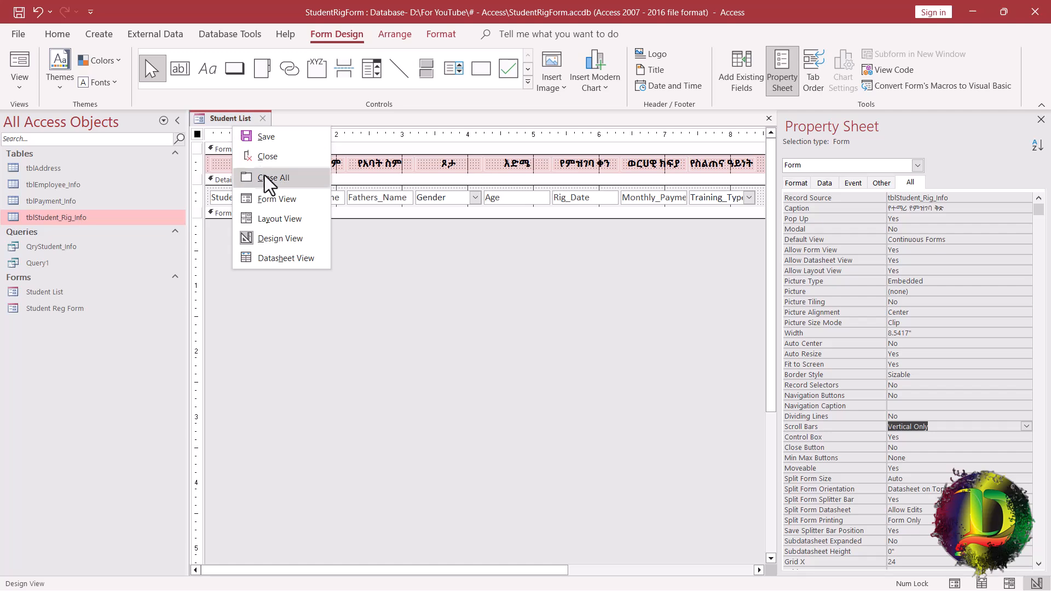
left_click(271, 196)
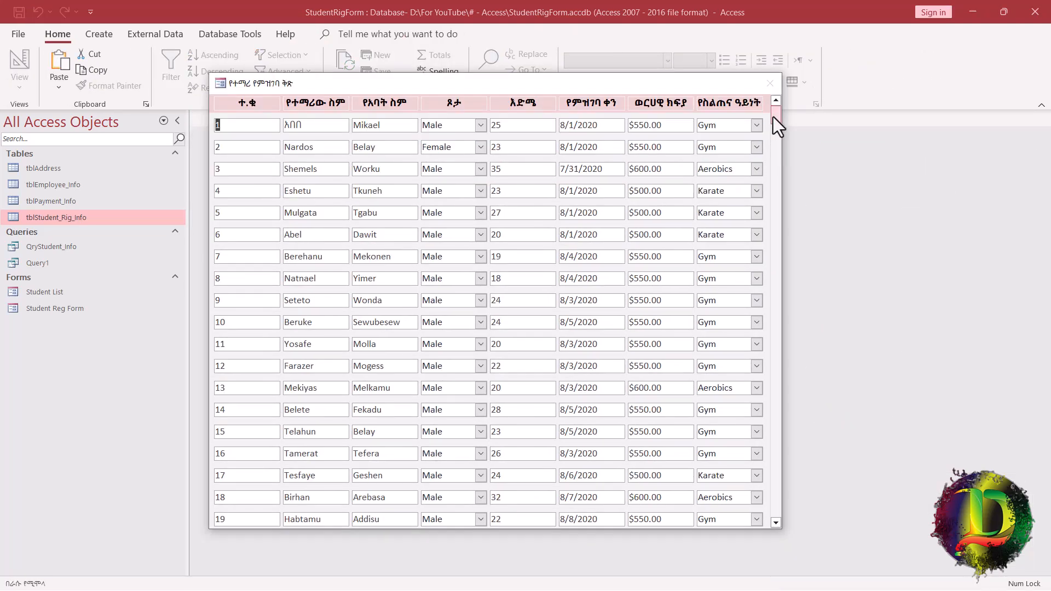
left_click_drag(773, 116, 769, 353)
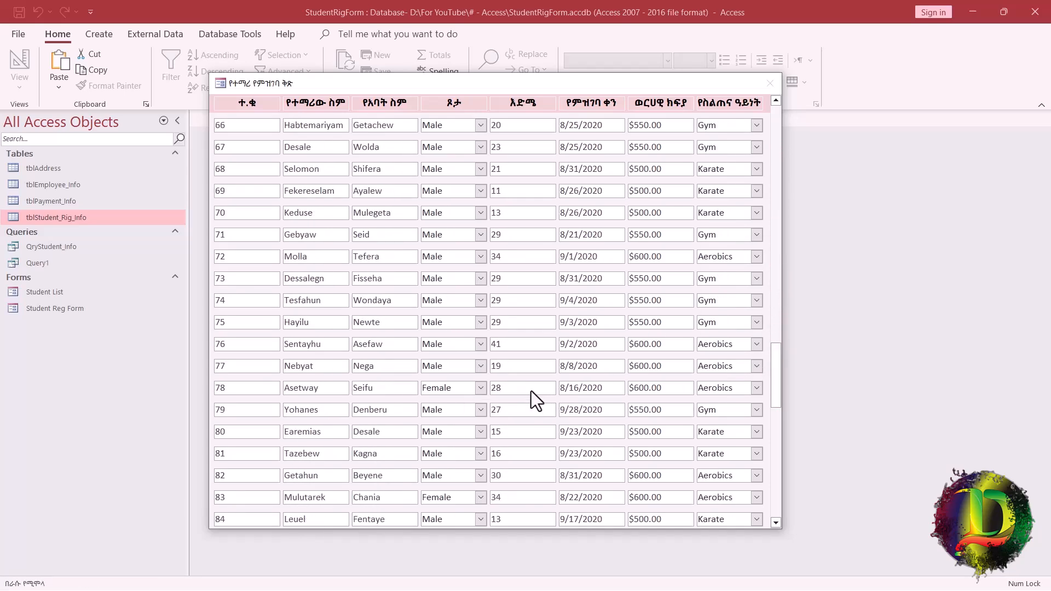
scroll(531, 391, "down", 10)
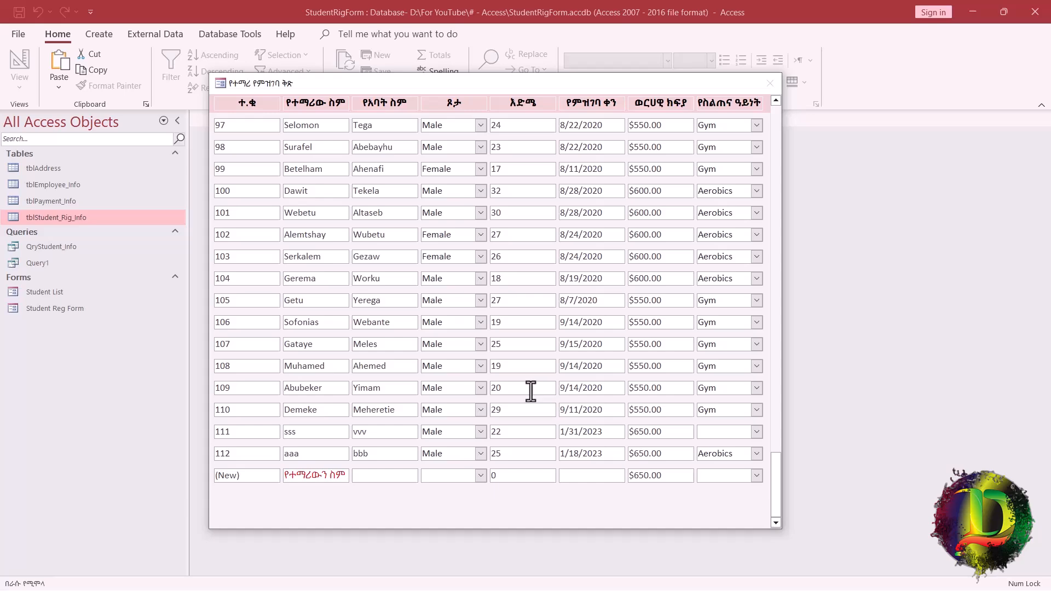
scroll(531, 391, "up", 20)
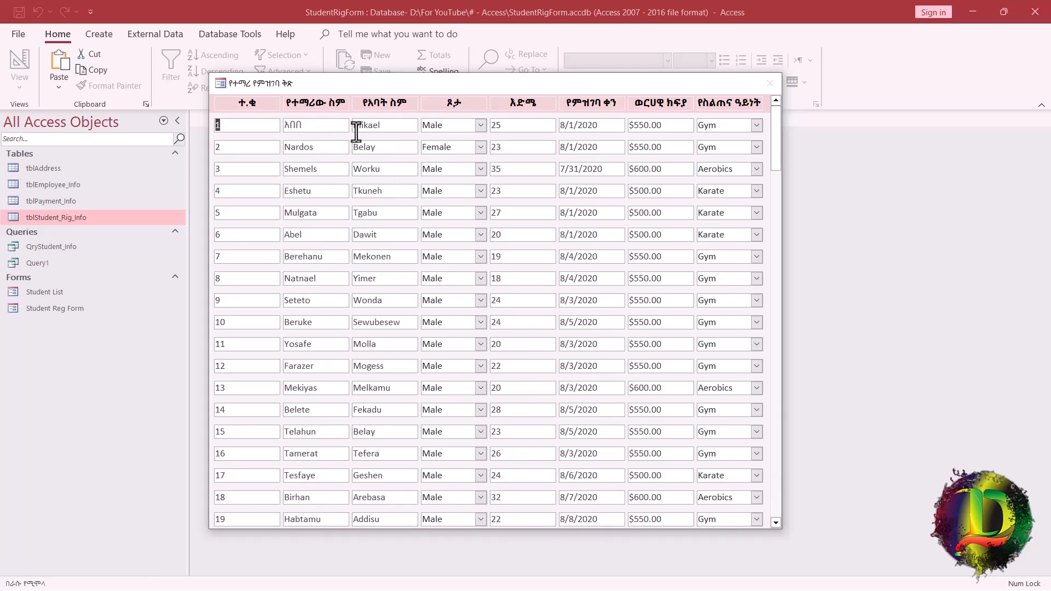
Step: Change the first record's gender to Female and return the form to Design View
left_click(481, 125)
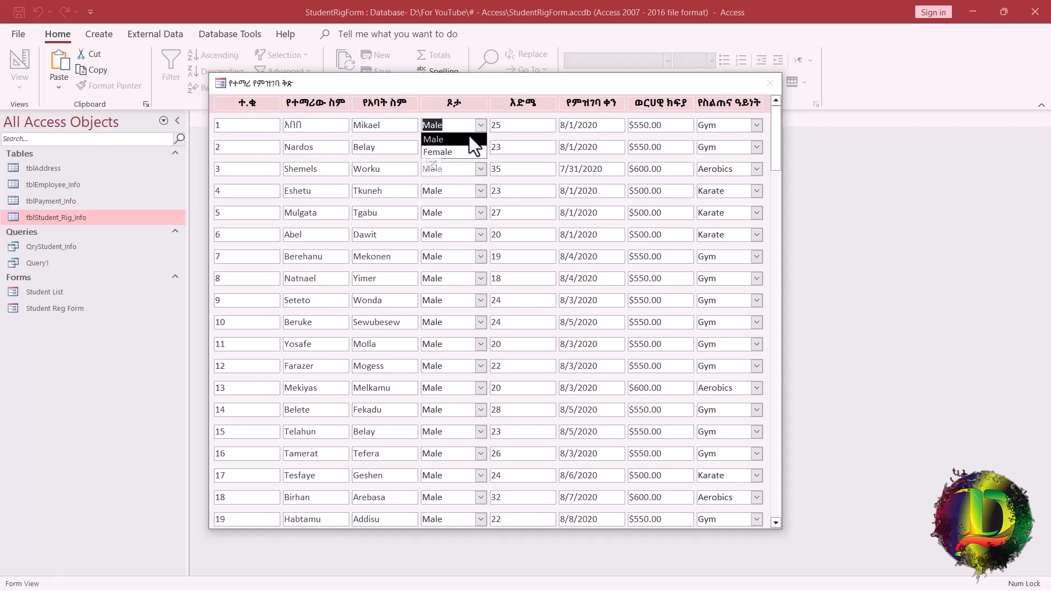
left_click(450, 148)
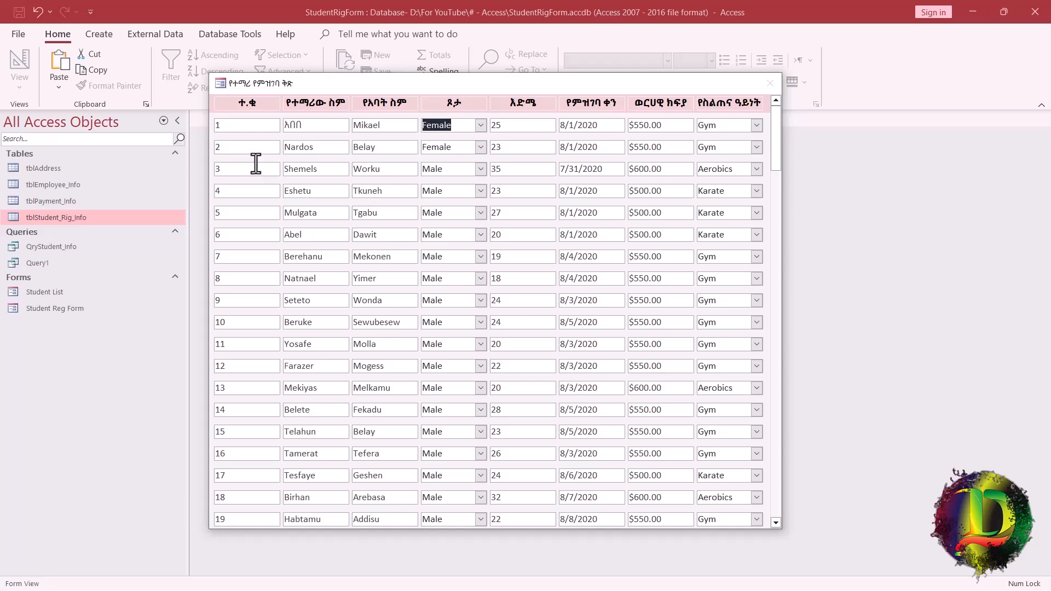
right_click(242, 85)
left_click(192, 170)
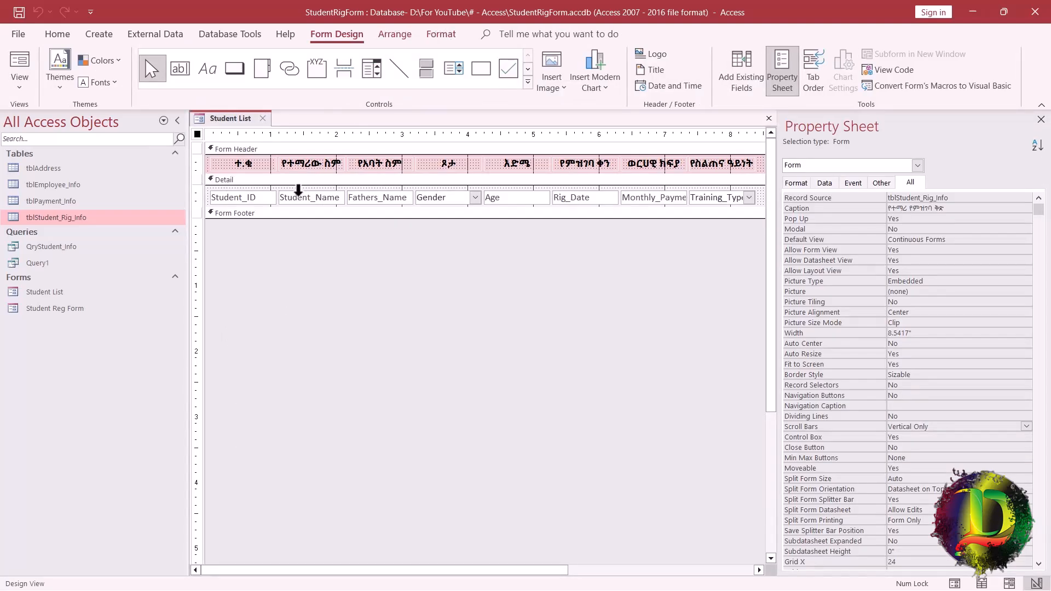
Step: Set the Locked property of the Gender combo box to Yes
left_click(441, 201)
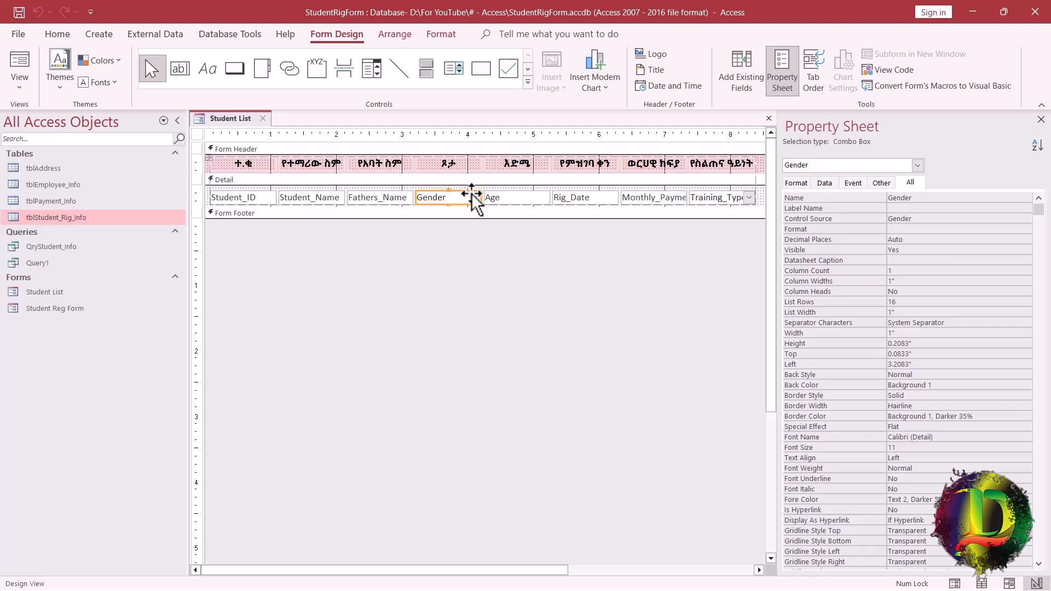
left_click(1039, 215)
left_click_drag(1038, 215, 1039, 226)
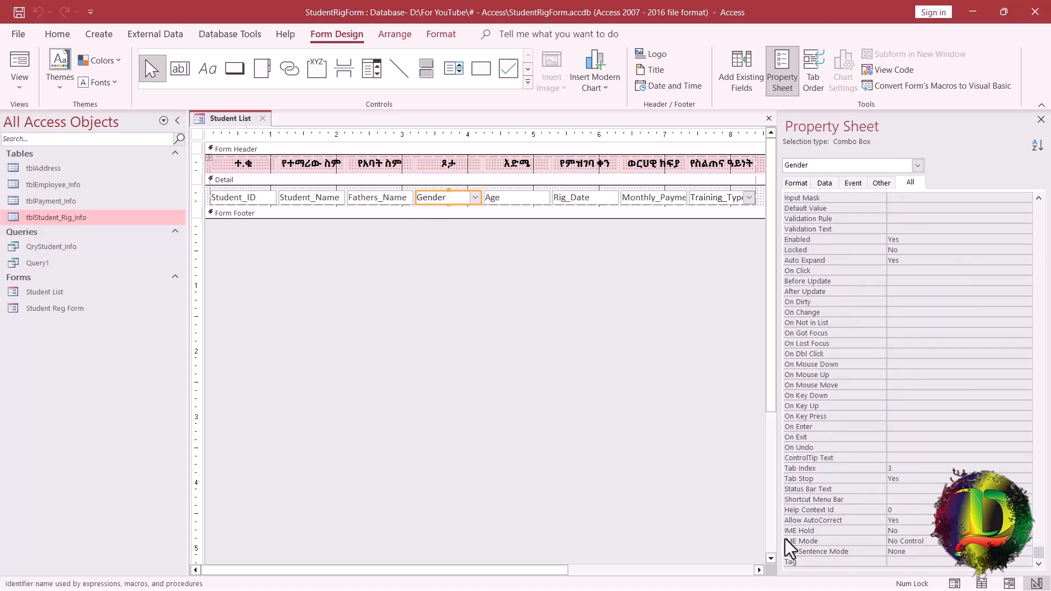
double_click(922, 251)
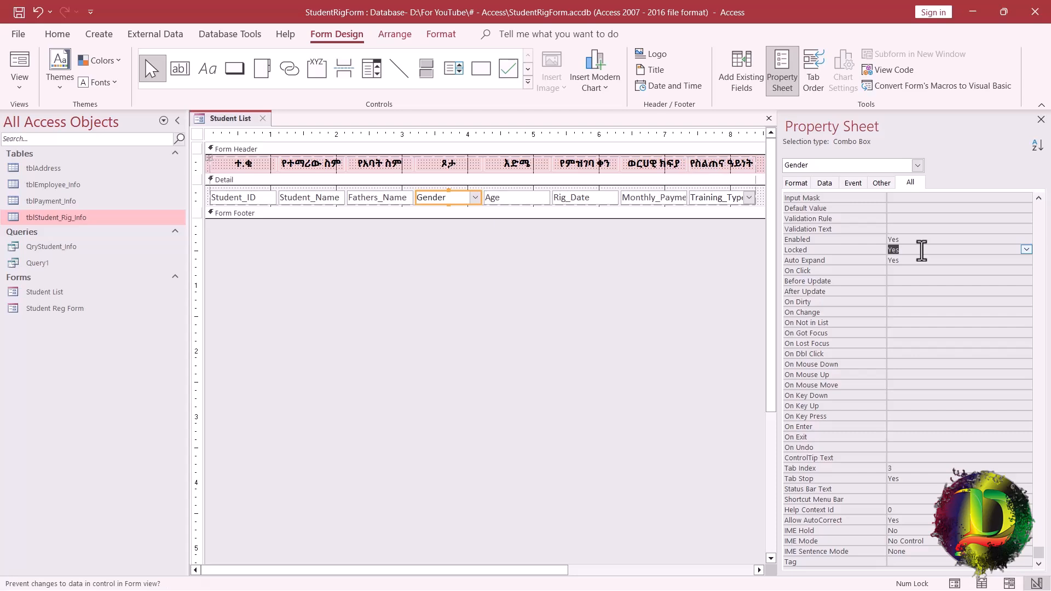
Step: Test the Gender list of the first record in Form View and return to Design View
right_click(219, 121)
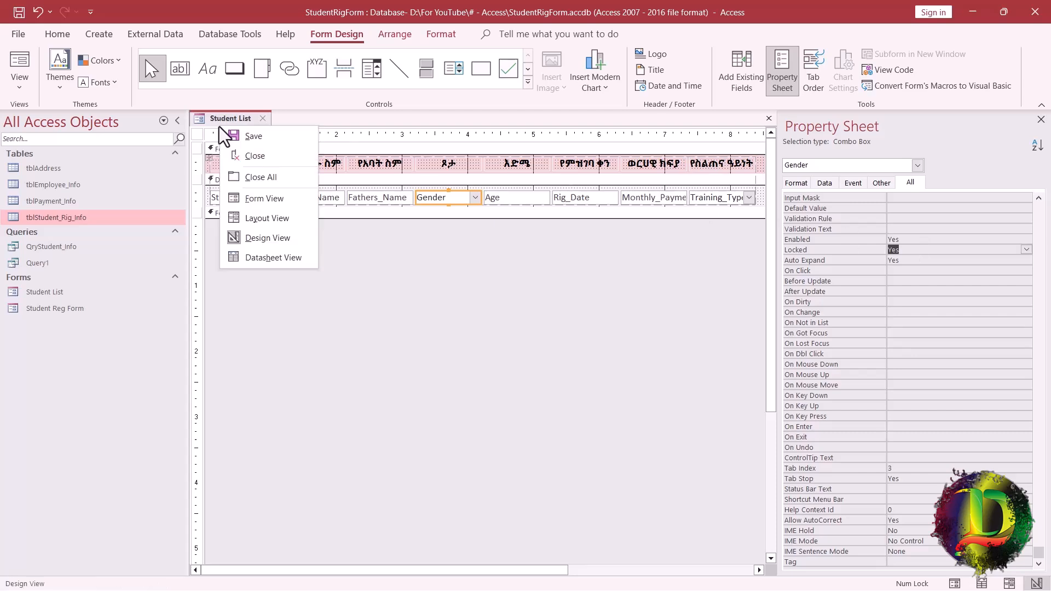
left_click(242, 200)
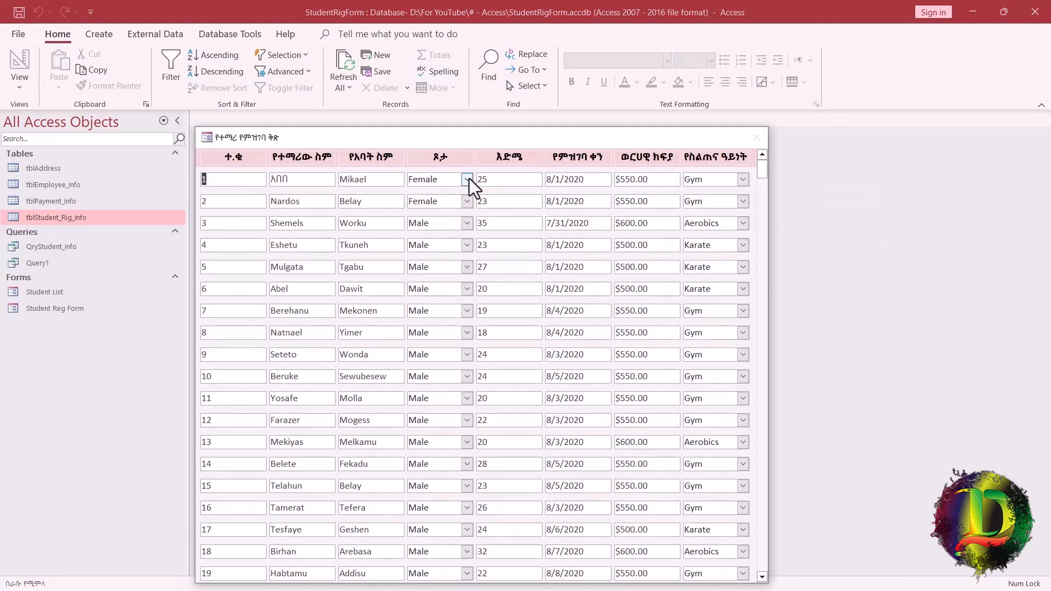
left_click(468, 179)
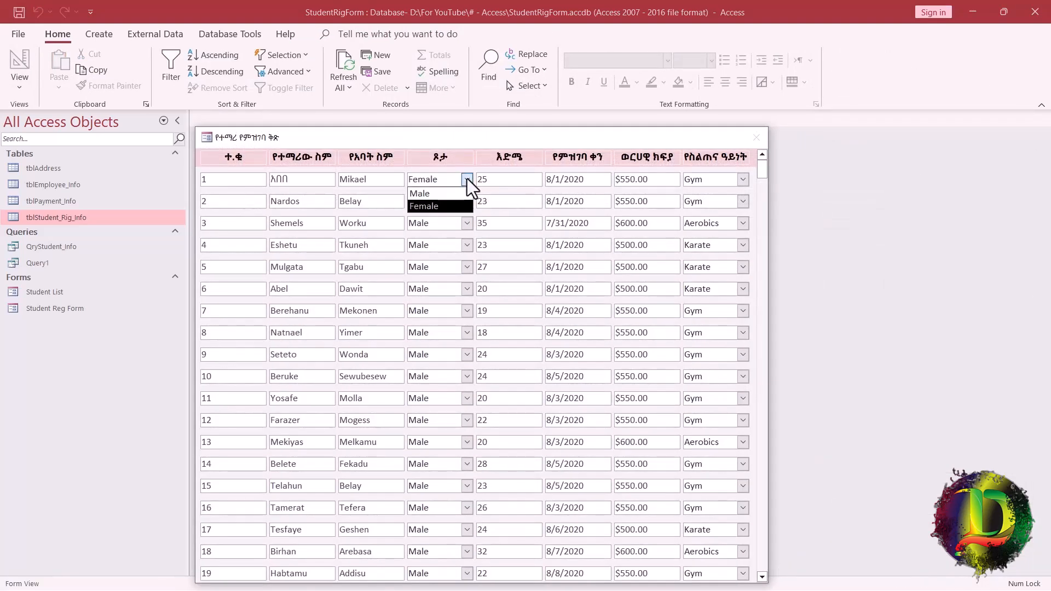
left_click(427, 205)
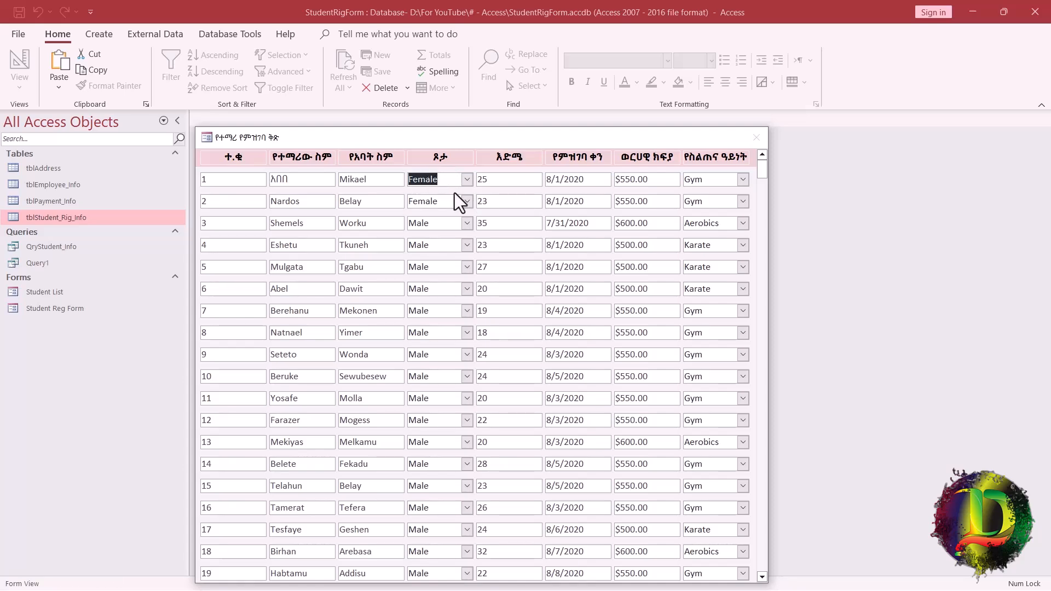
right_click(235, 137)
left_click(206, 224)
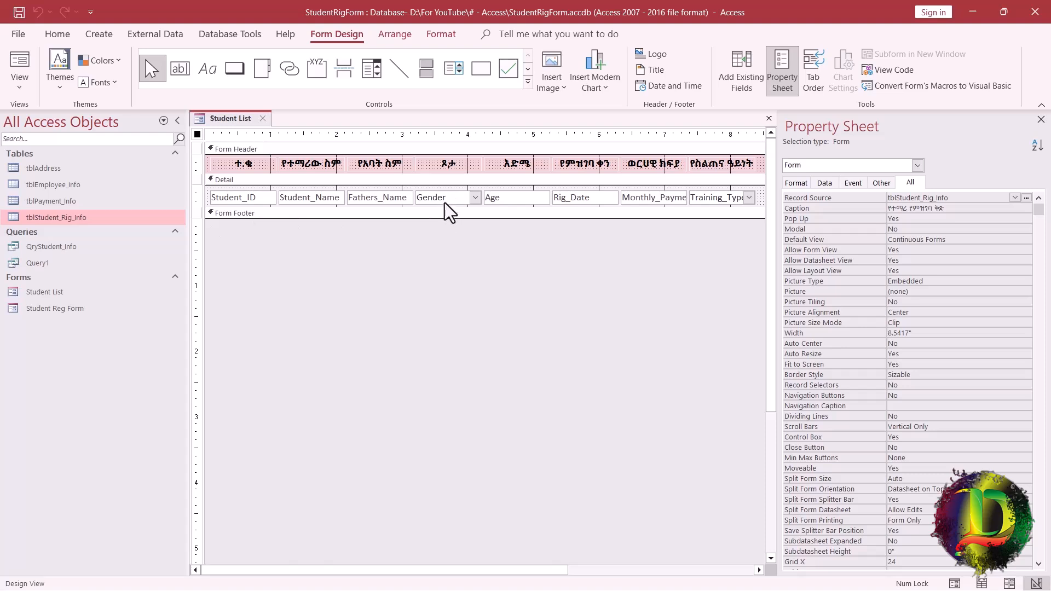
Step: Set the Gender combo box's Enabled property to No, preview the form in Form View and return to Design View
left_click(443, 196)
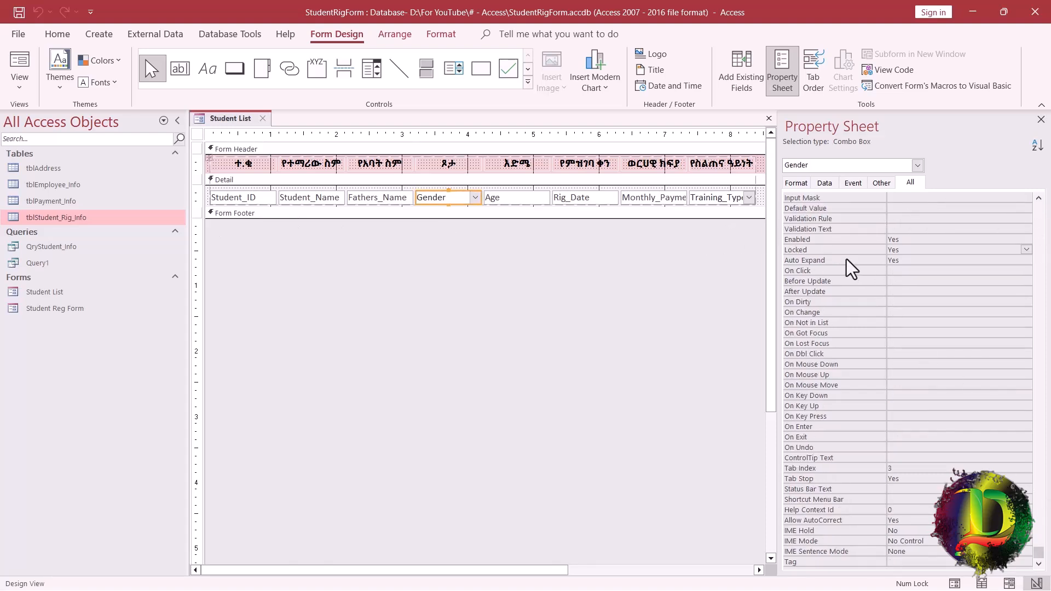
double_click(927, 239)
right_click(212, 124)
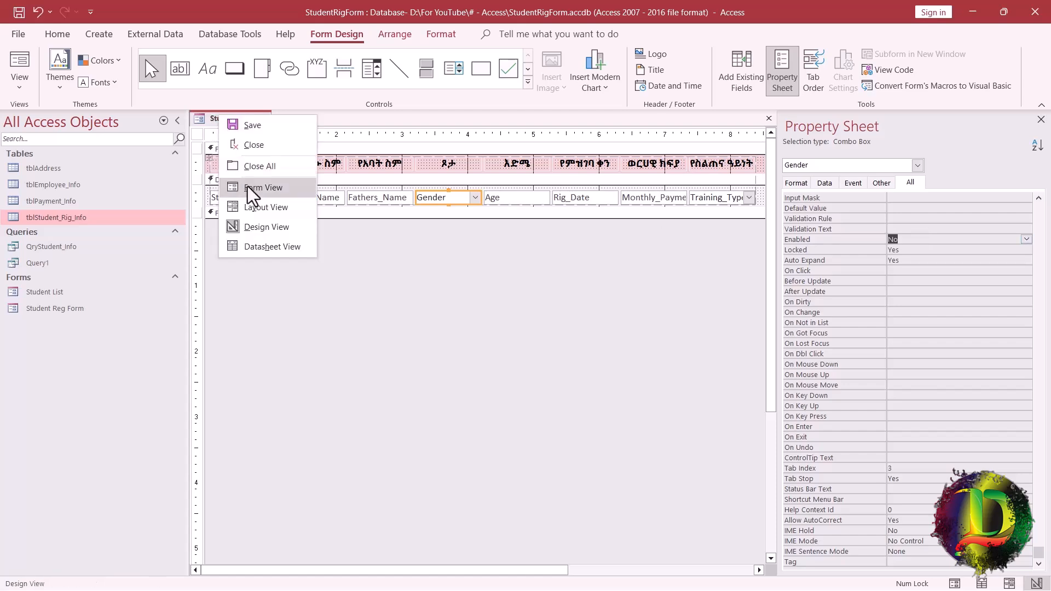
left_click(248, 187)
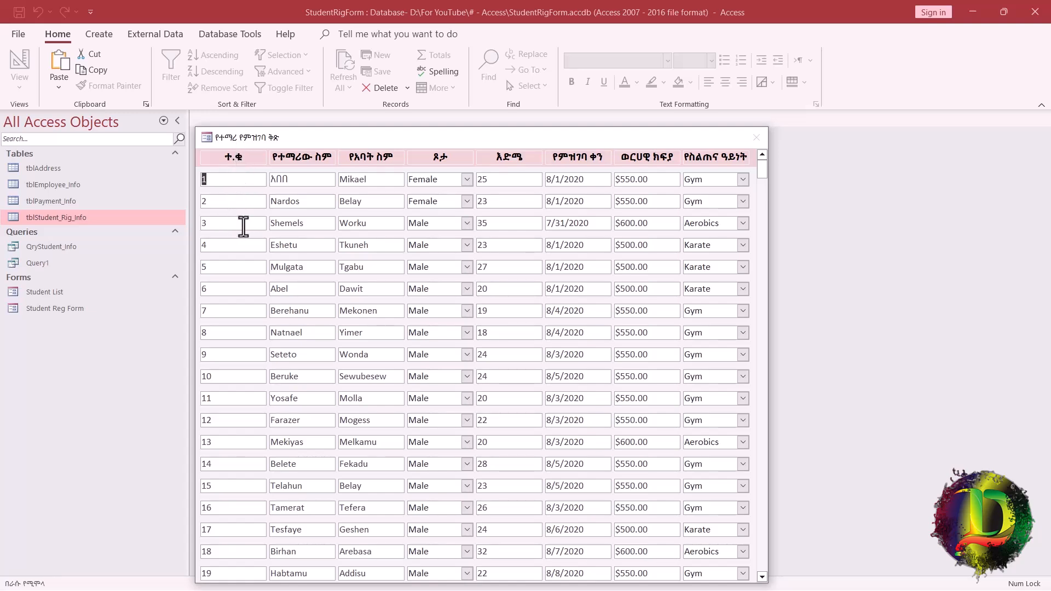
right_click(219, 138)
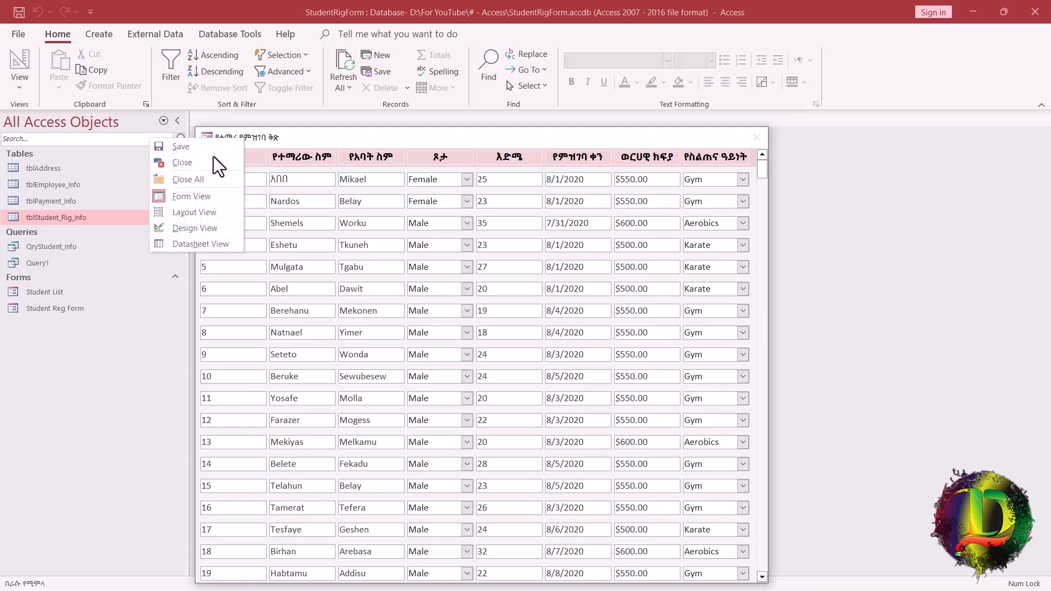
left_click(197, 229)
Step: Narrow the Student_ID column to about 0.67 inches and widen the Student_Name and Fathers_Name columns in the Detail section
left_click(262, 202)
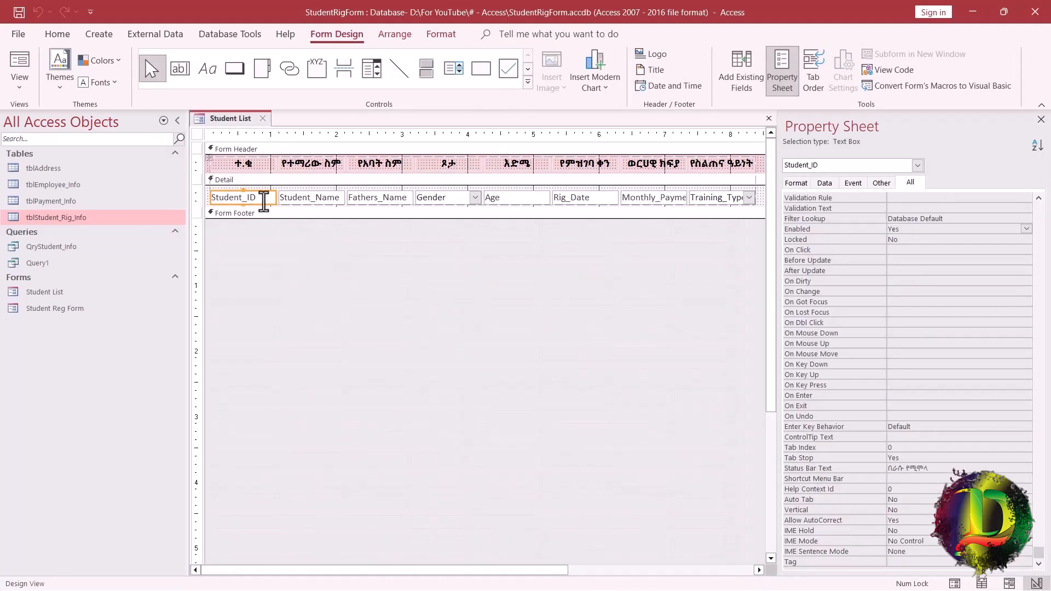
left_click_drag(276, 198, 255, 198)
left_click(309, 197)
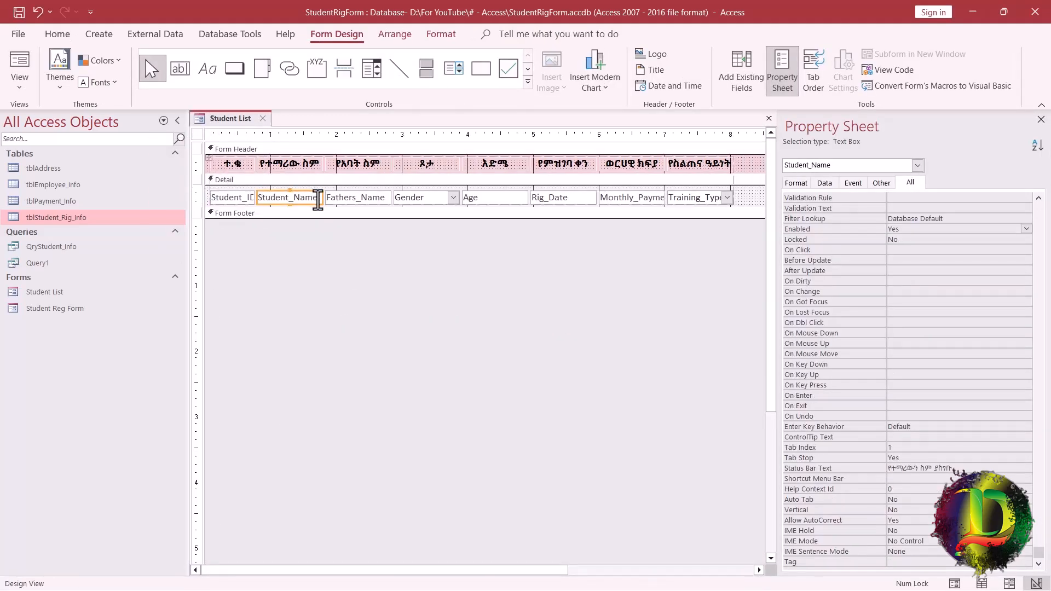
left_click_drag(321, 198, 427, 198)
left_click(375, 198)
Step: Narrow the Gender and Age columns so they take less room in the Detail section
left_click(466, 198)
left_click_drag(490, 198, 530, 201)
left_click(526, 198)
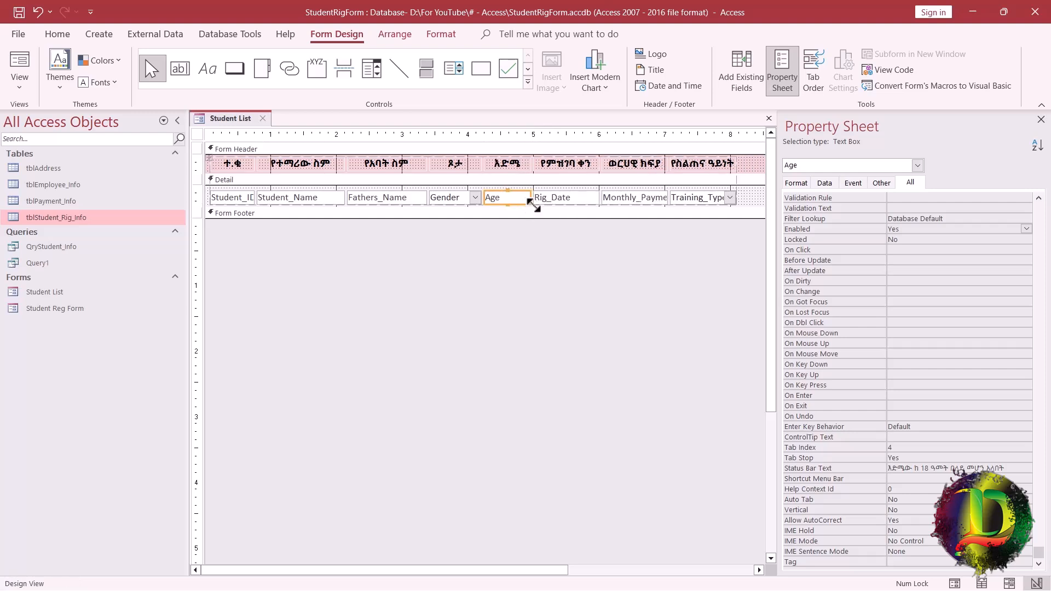
Step: Widen the Training_Type and Rig_Date columns slightly in the Detail section
left_click(552, 202)
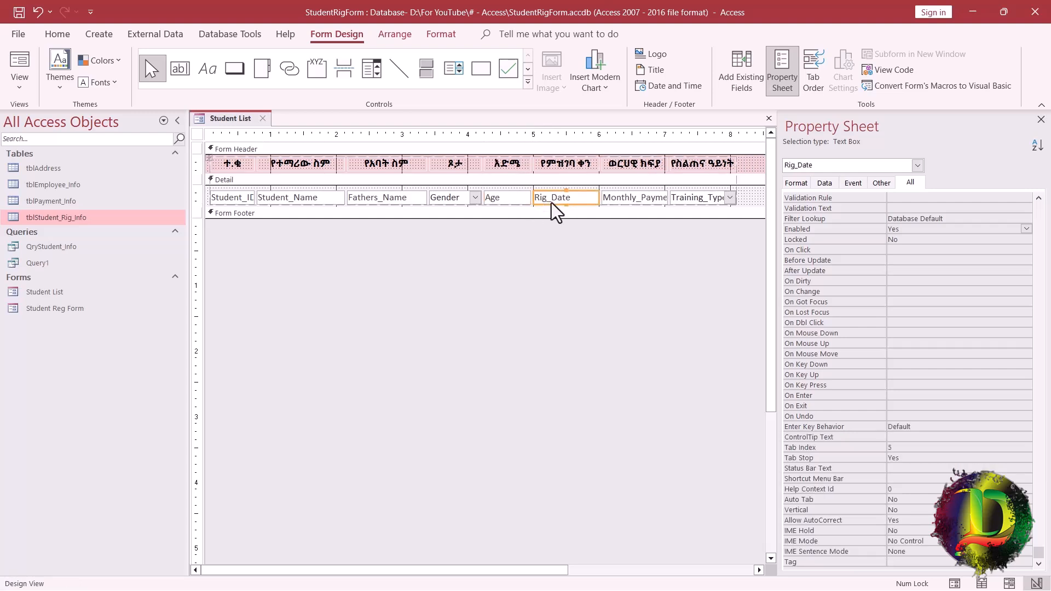
left_click(642, 197)
left_click(711, 199)
left_click_drag(736, 198, 755, 202)
left_click(587, 202)
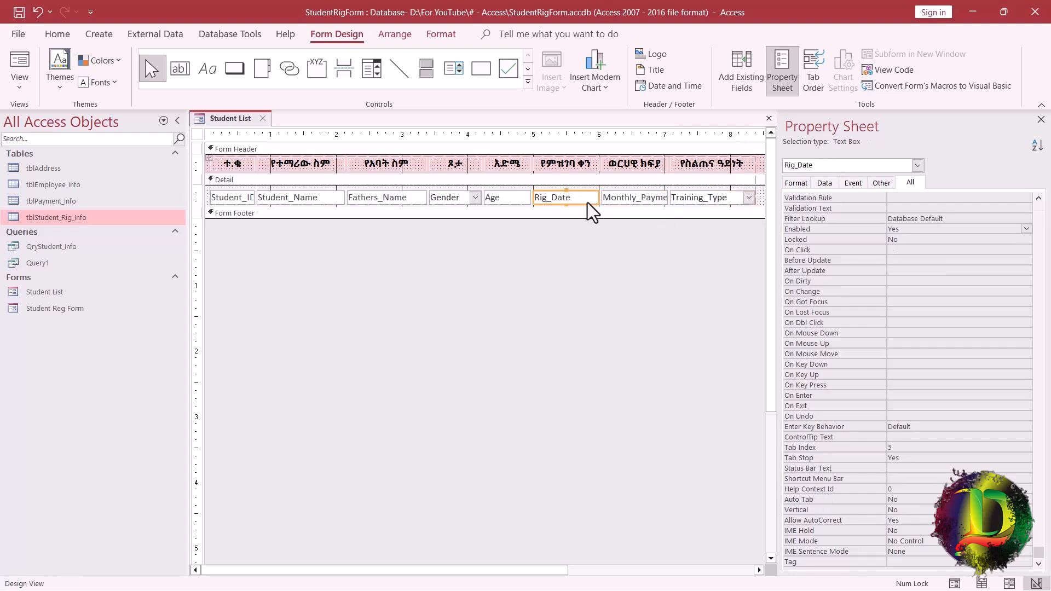
left_click_drag(600, 201, 612, 202)
Step: Center the text of the Student_ID, Age, Rig_Date and Gender controls in the Detail section
left_click(228, 196)
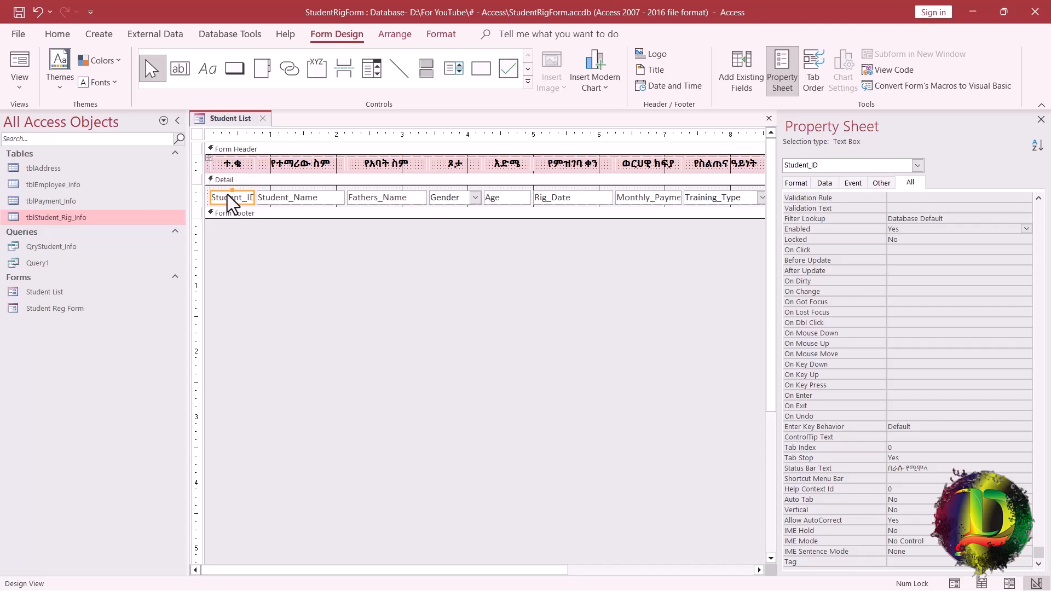
left_click(56, 35)
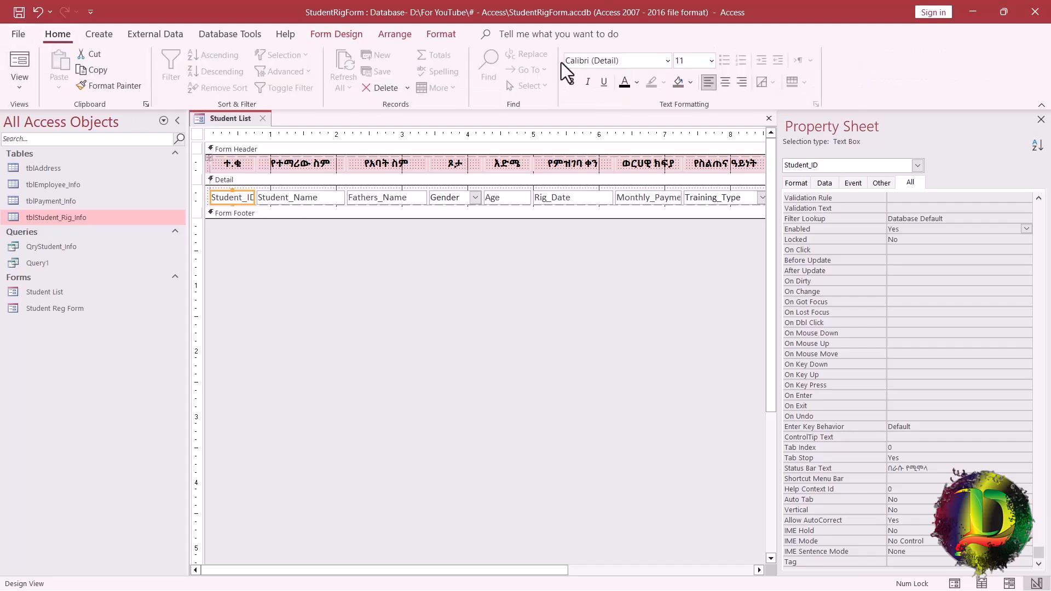
left_click(503, 199)
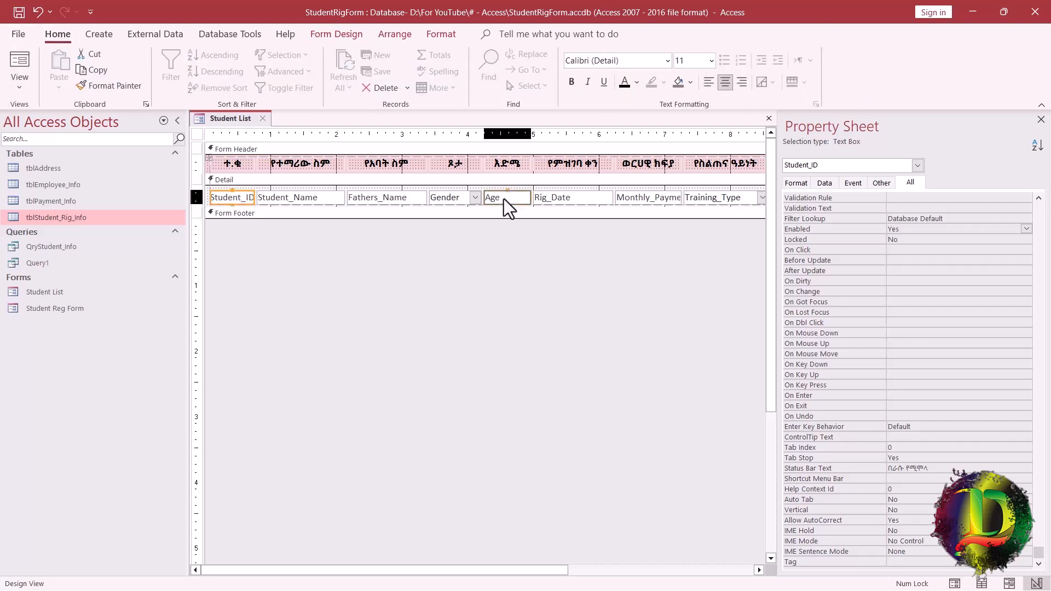
left_click(726, 83)
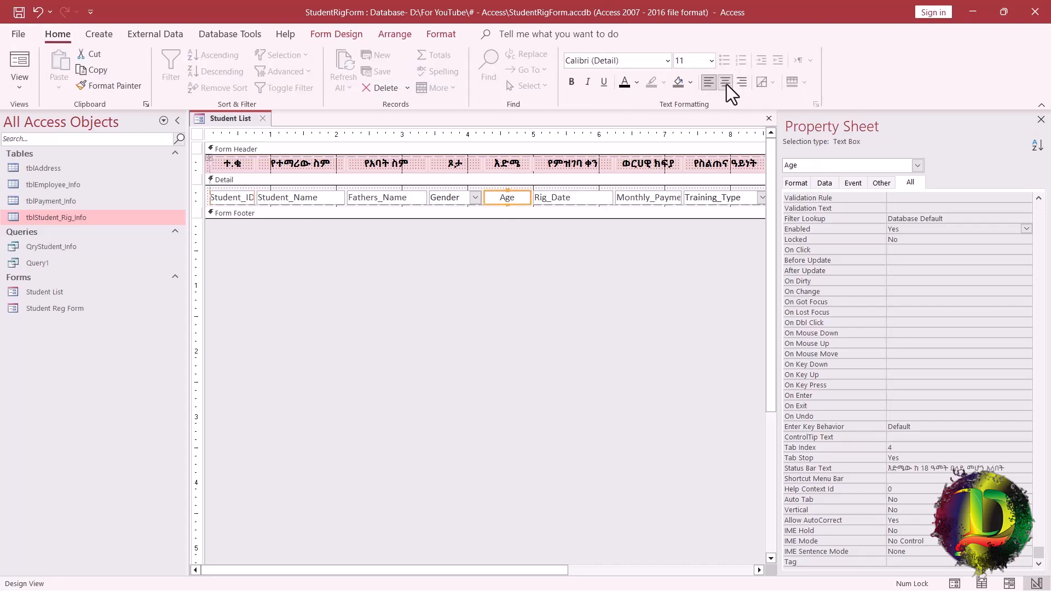
left_click(564, 198)
left_click(450, 198)
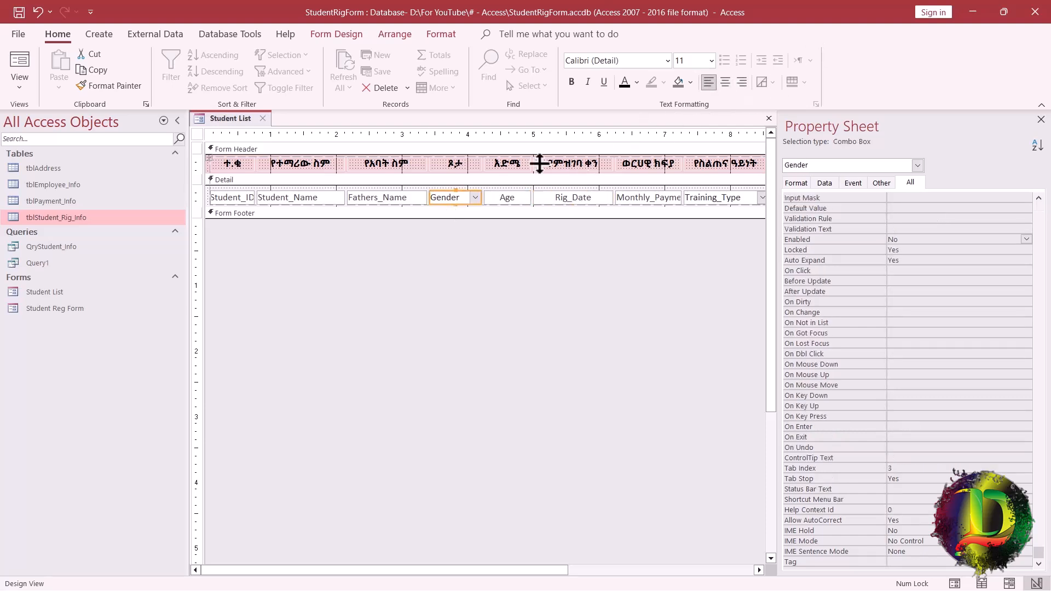
left_click(726, 83)
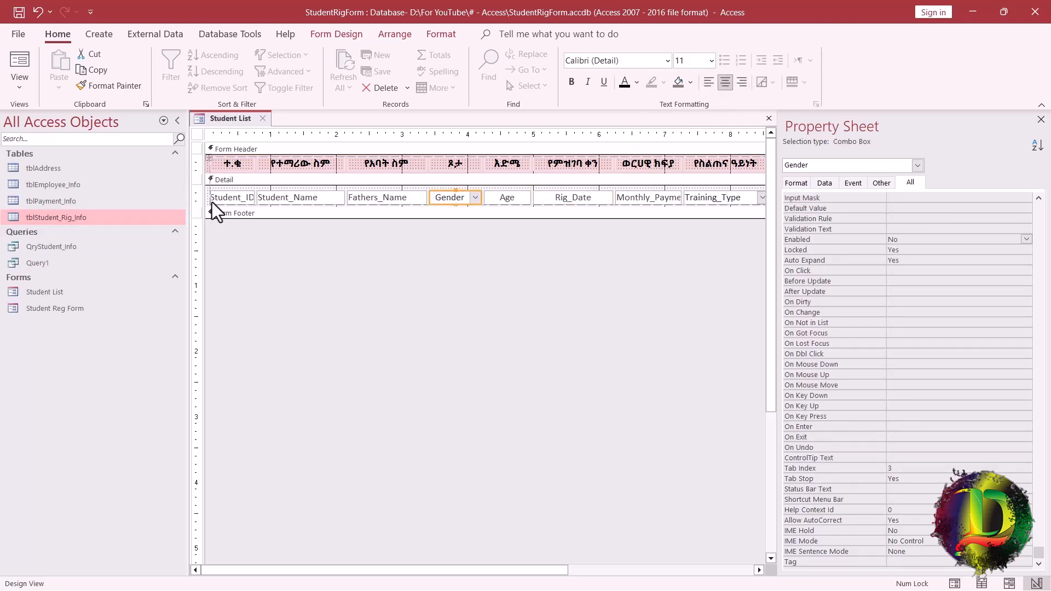
Step: Preview the resized and centered columns in Form View and return to Design View
right_click(211, 119)
left_click(241, 193)
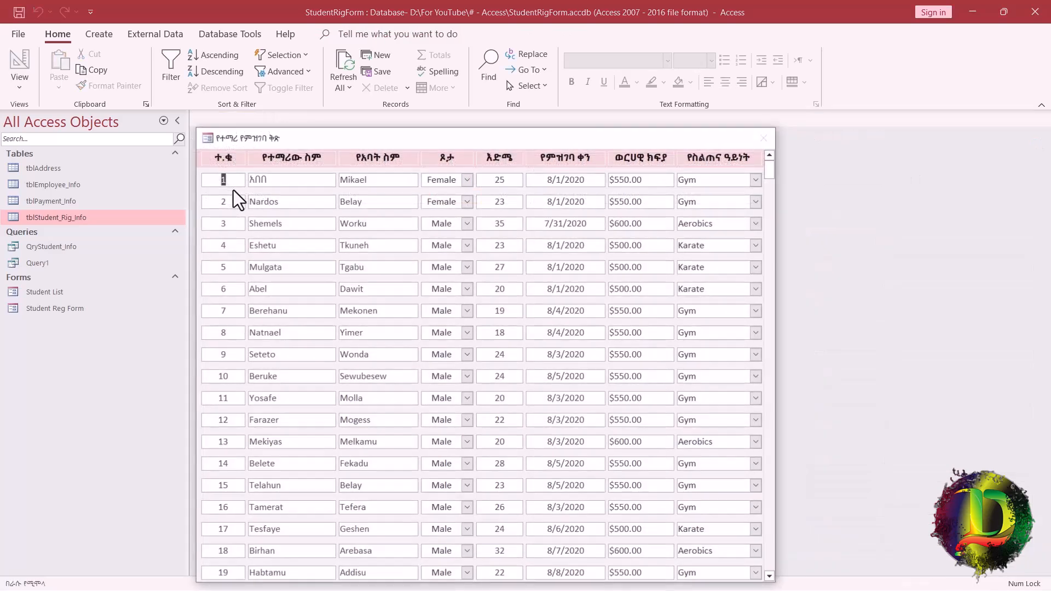
left_click(191, 237)
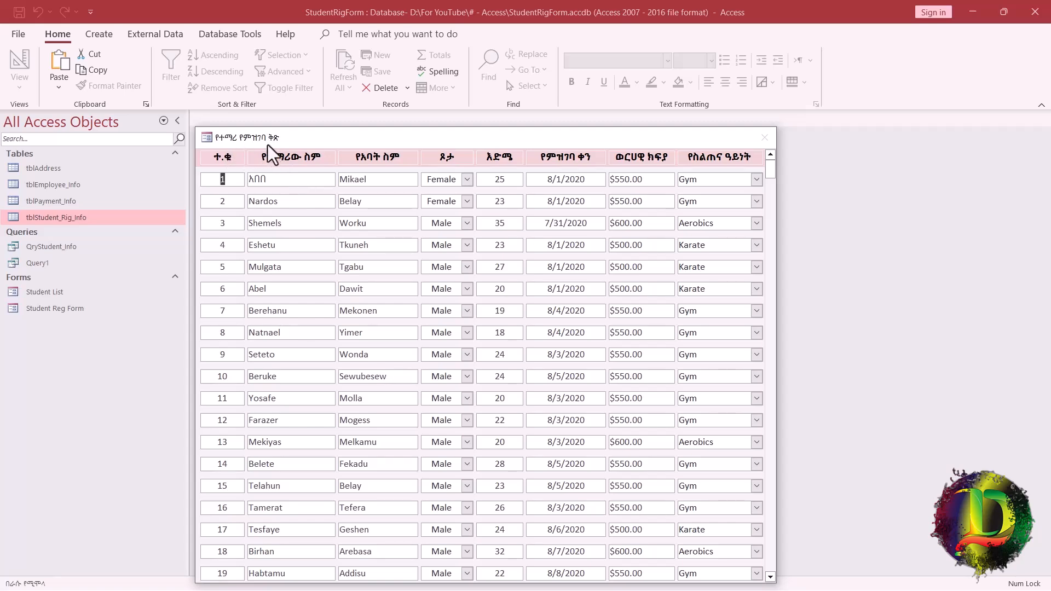
right_click(238, 139)
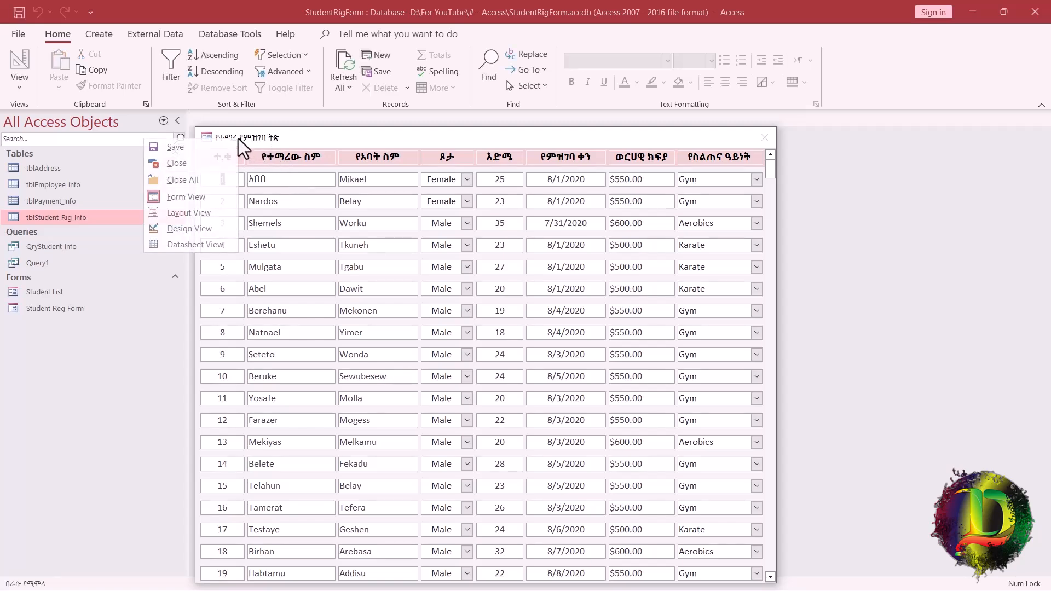
left_click(187, 228)
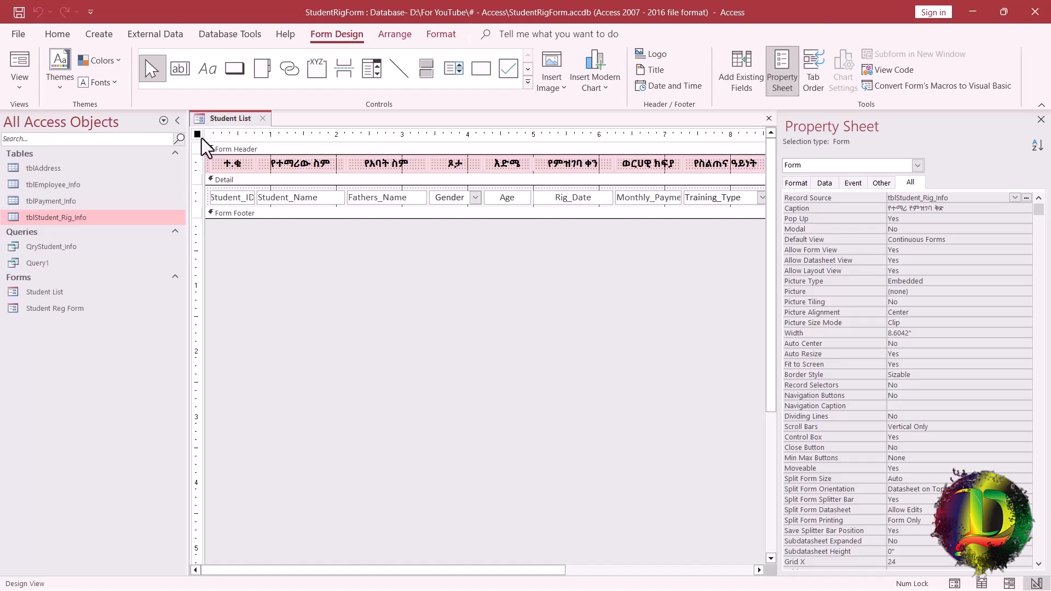
Step: Change the form's Caption property to የተማሪ ዝርዝር
left_click(857, 212)
key("End")
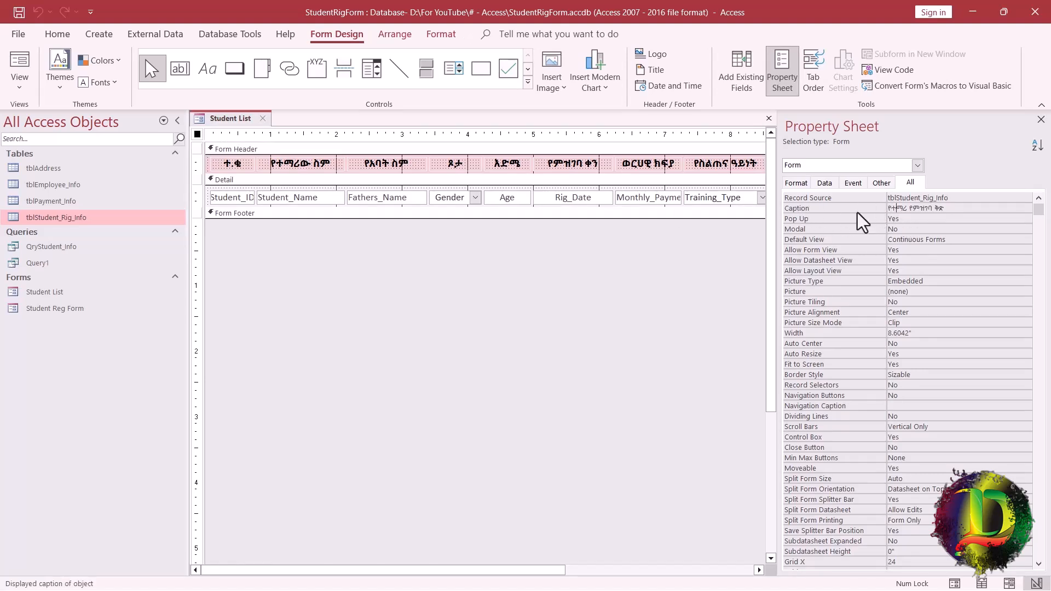
key("BackSpace")
key("BackSpace")
key("BackSpace")
key("BackSpace")
key("BackSpace")
key("BackSpace")
key("BackSpace")
key("BackSpace")
type("ዝርዝር")
Step: Check the form's title in Form View and return to Design View
right_click(219, 122)
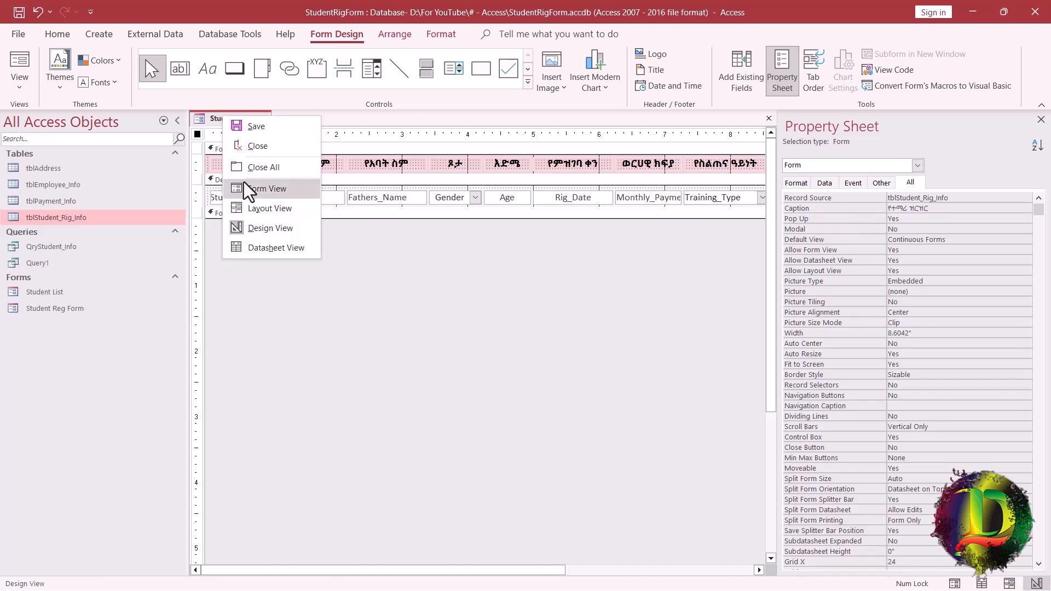
left_click(244, 182)
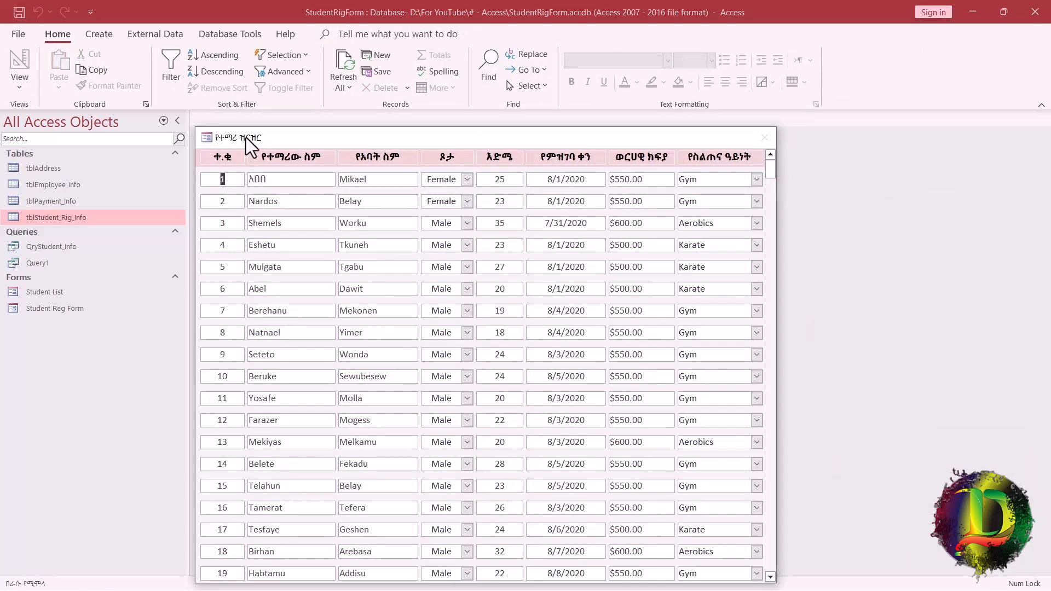
right_click(245, 137)
left_click(199, 222)
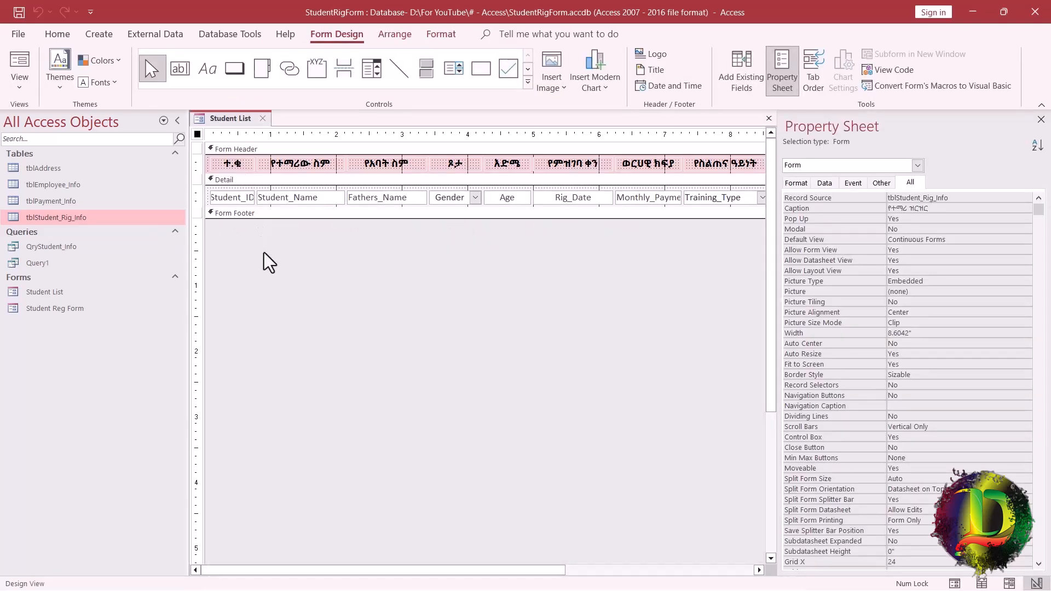
Step: Select all controls in the Detail section and set their font color to Text 1 black
left_click(230, 201)
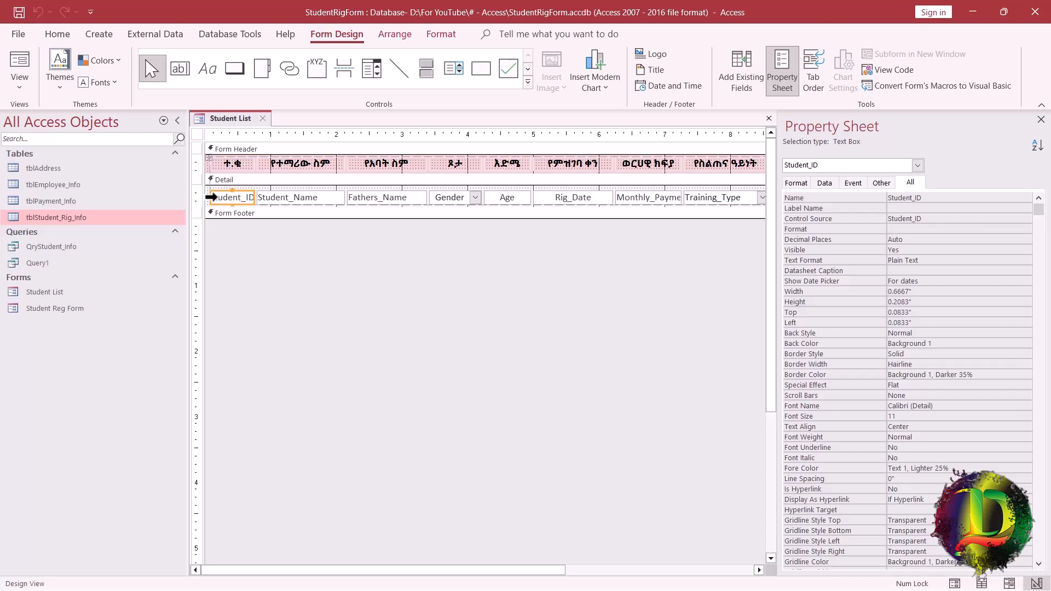
left_click(211, 197)
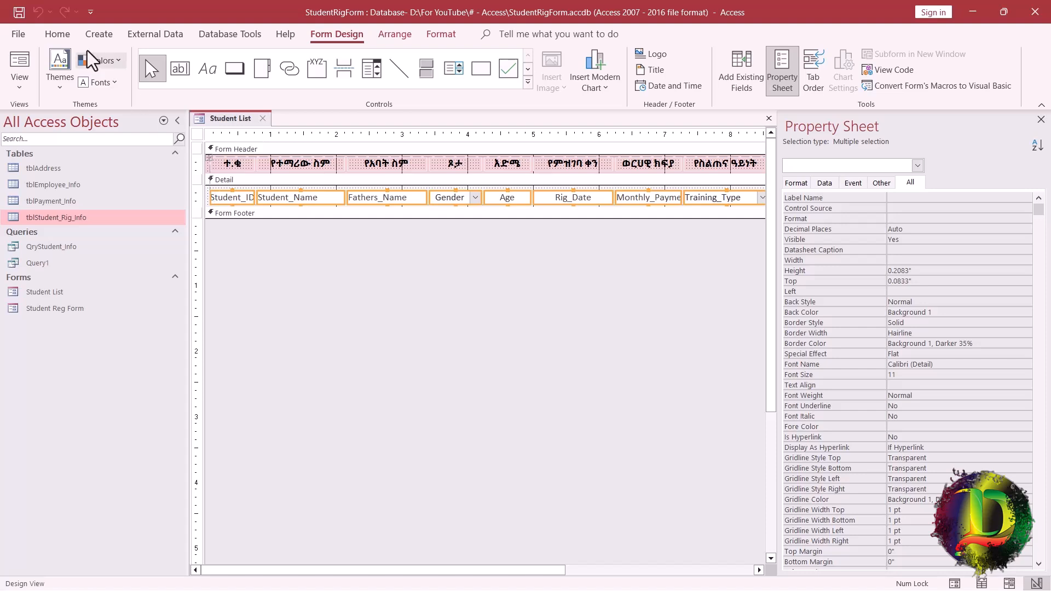
left_click(57, 35)
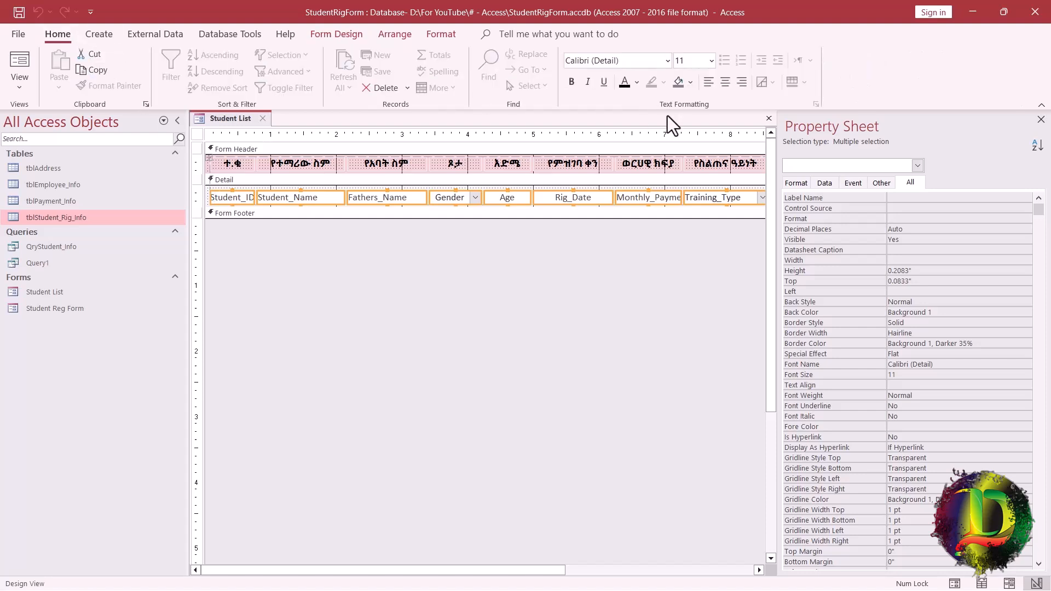
left_click(639, 82)
left_click(632, 103)
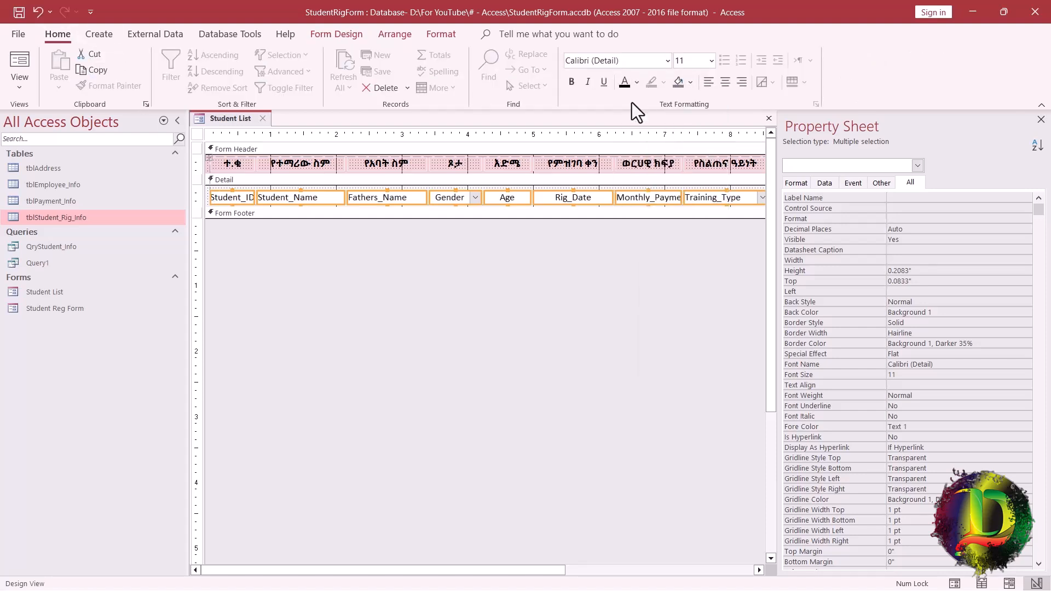
Step: Open the form in Form View and move its window higher on the screen
right_click(226, 119)
left_click(225, 121)
right_click(224, 123)
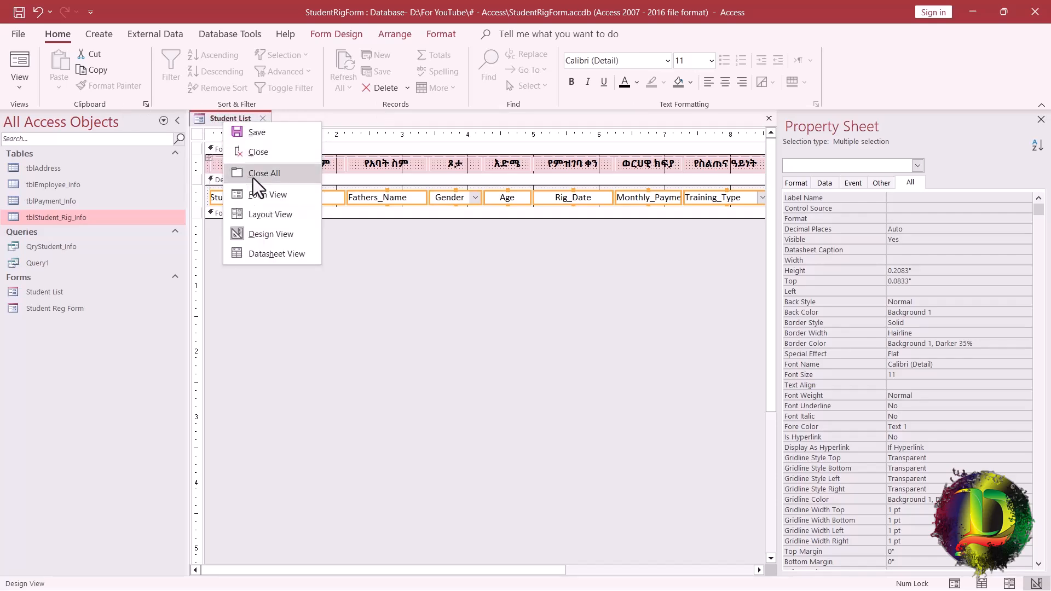
left_click(256, 194)
left_click_drag(307, 139, 320, 83)
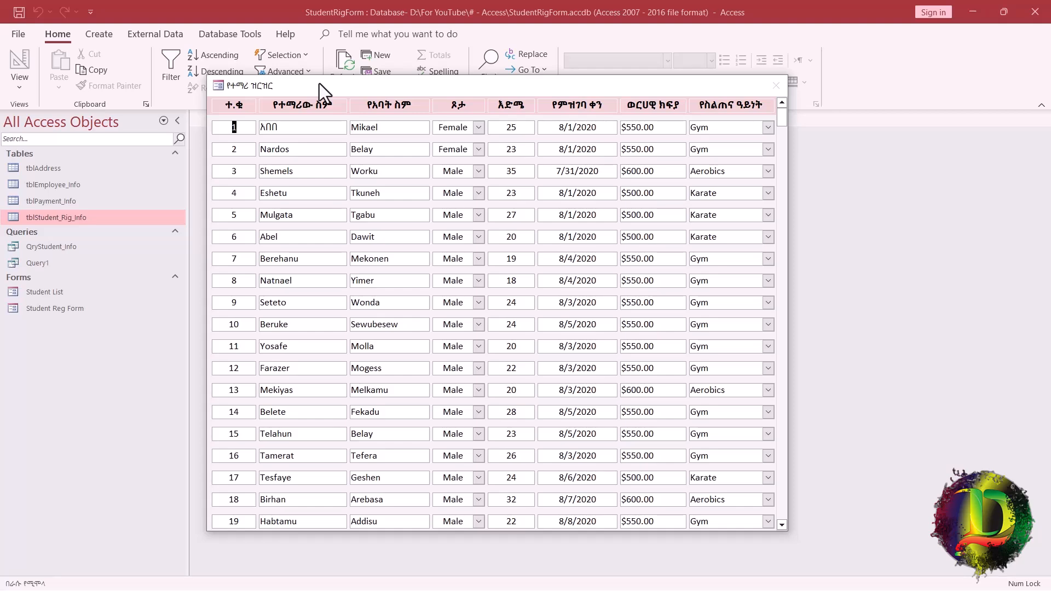
left_click(320, 83)
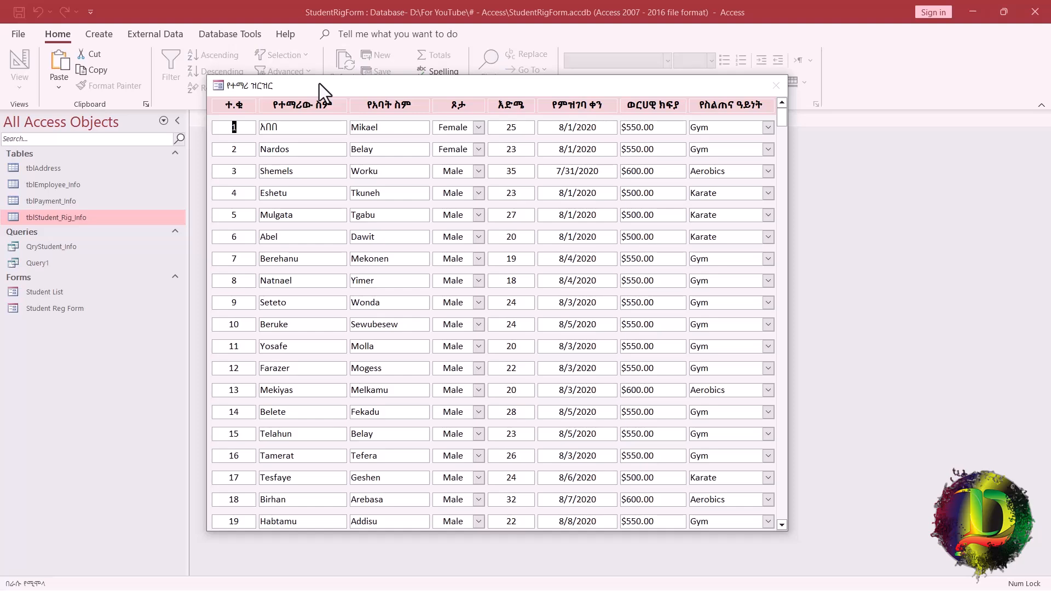